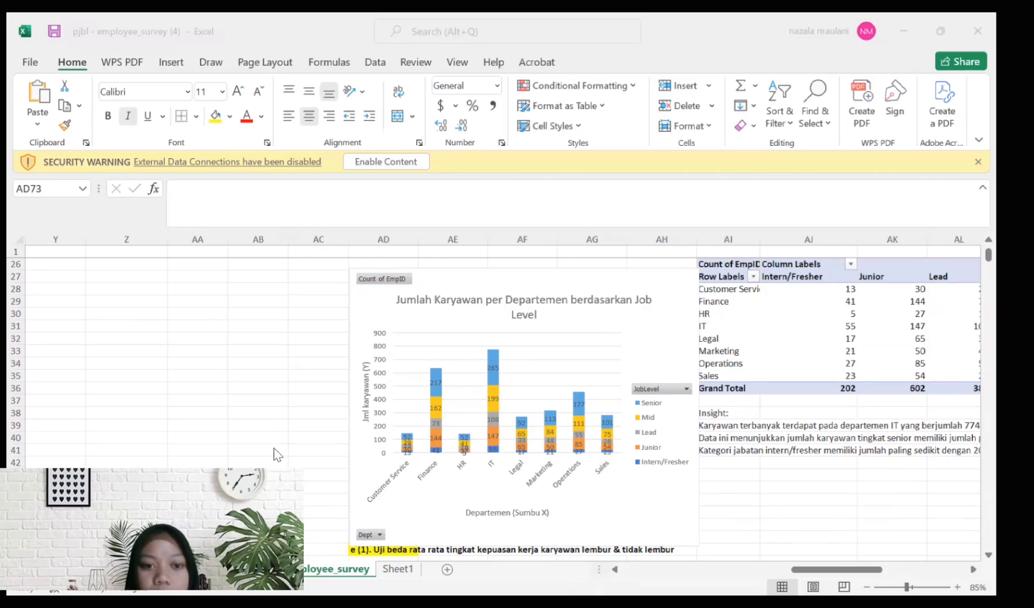
Step: Start a COUNTIFS formula in cell AF3 that matches the Dept column G:G against "Legal"
scroll(279, 445, "up", 8)
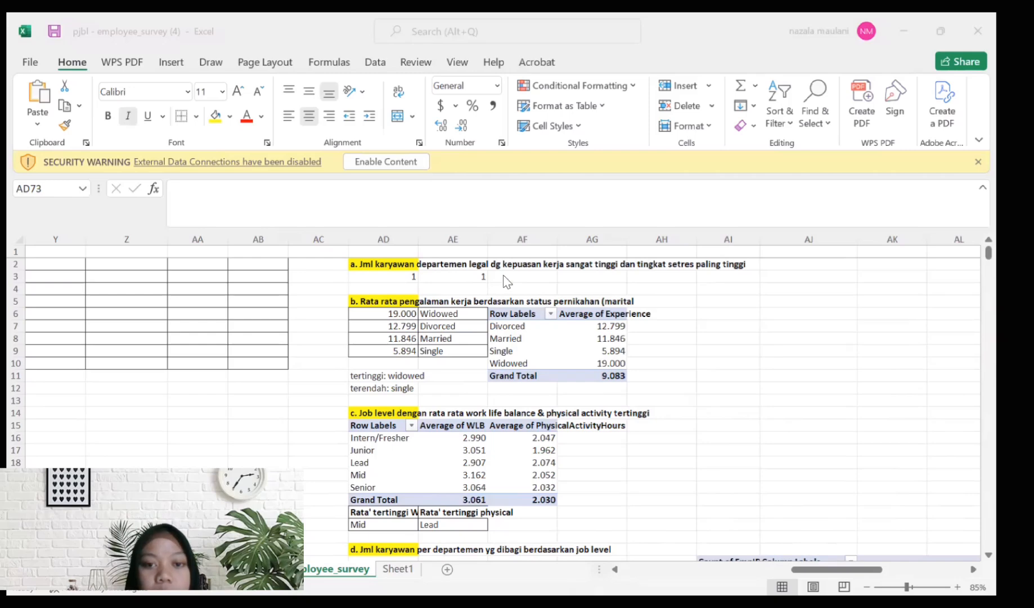
scroll(504, 275, "down", 16)
scroll(503, 274, "up", 16)
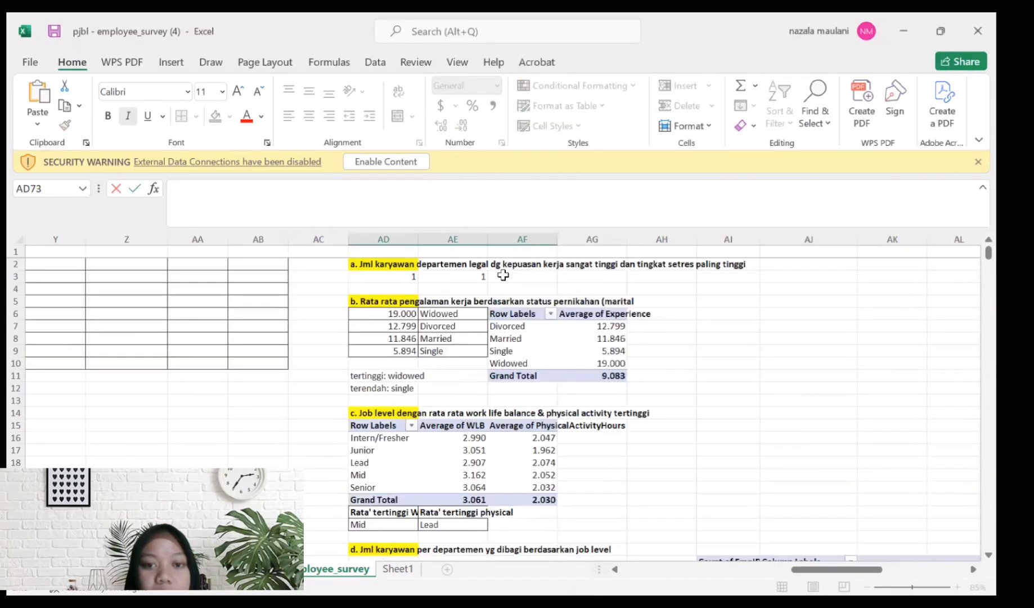
left_click(503, 275)
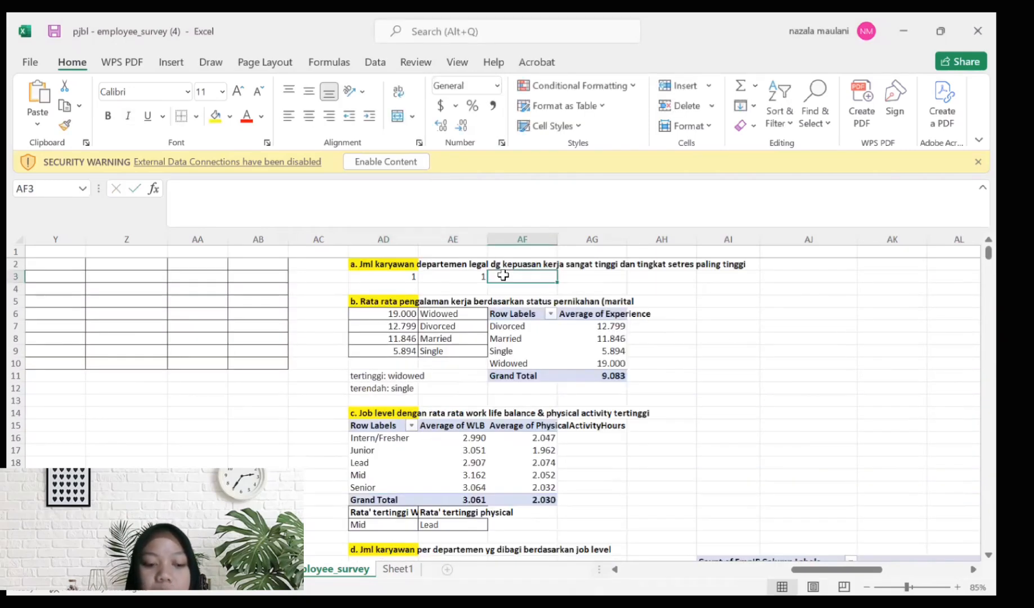
type("=")
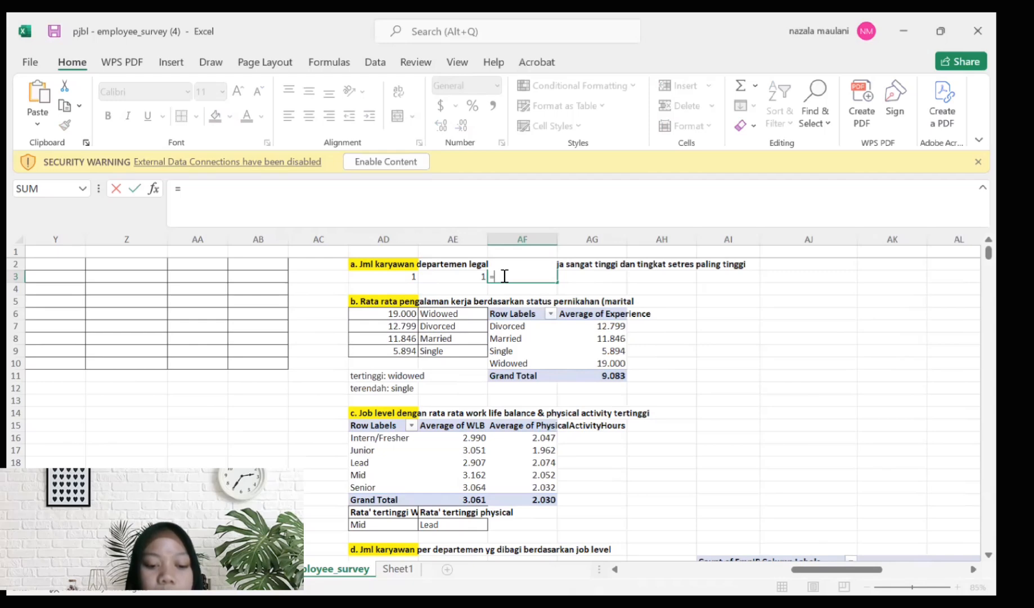
type("C")
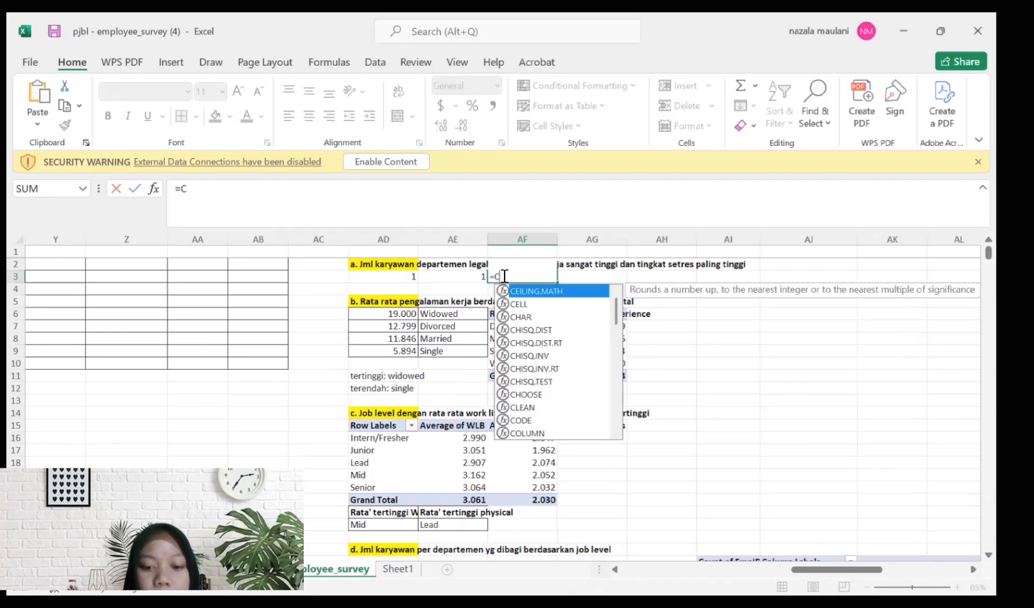
type("OUNTIFS(")
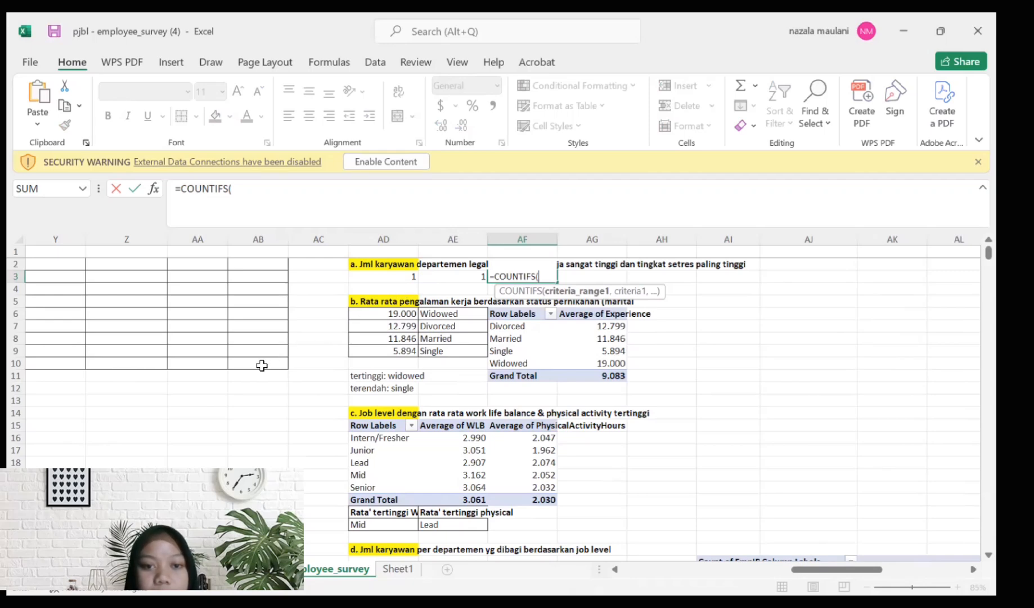
scroll(262, 366, "left", 8)
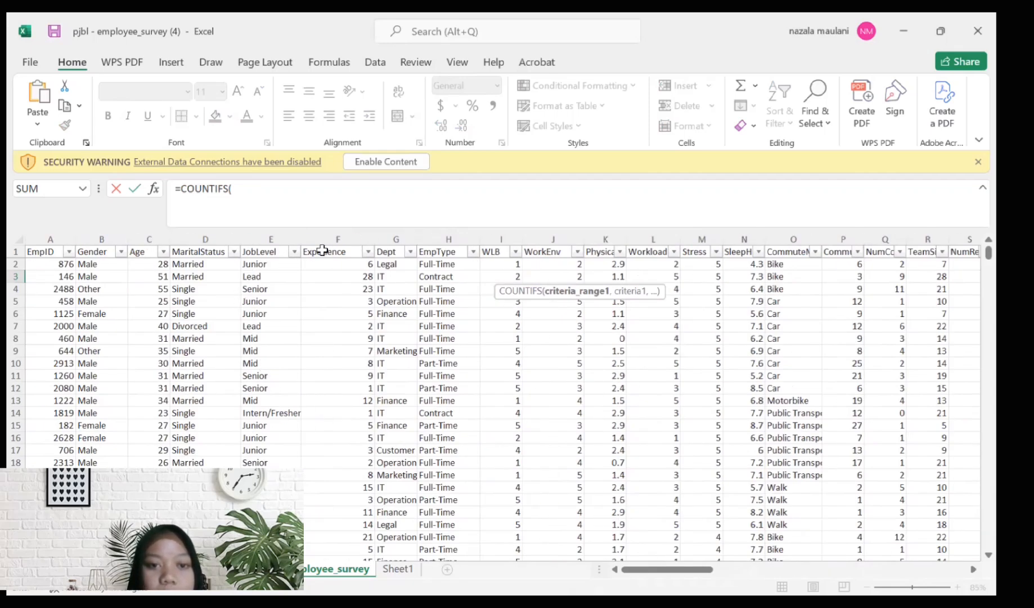
left_click(400, 231)
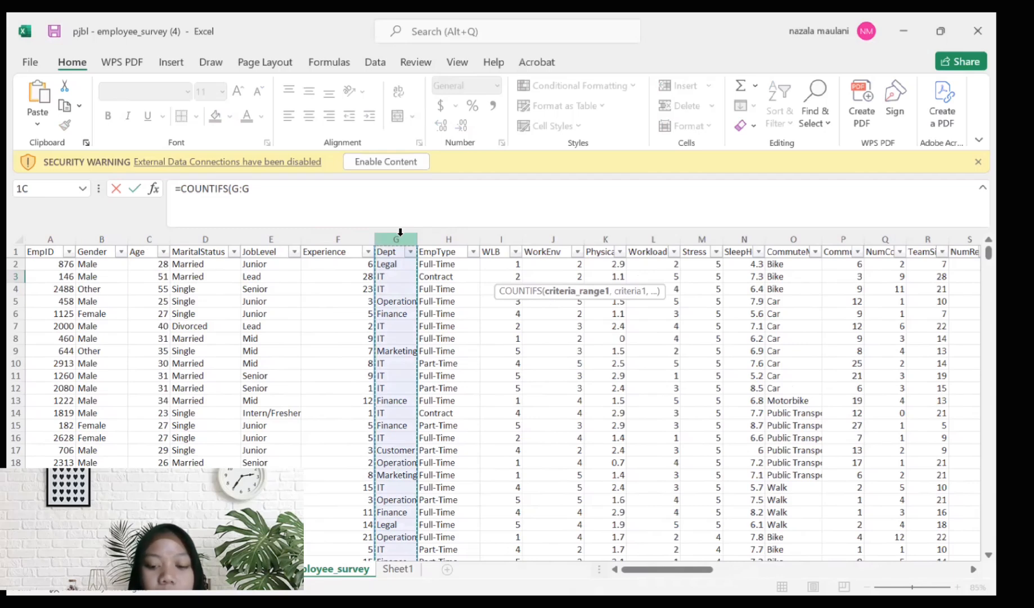
type(",")
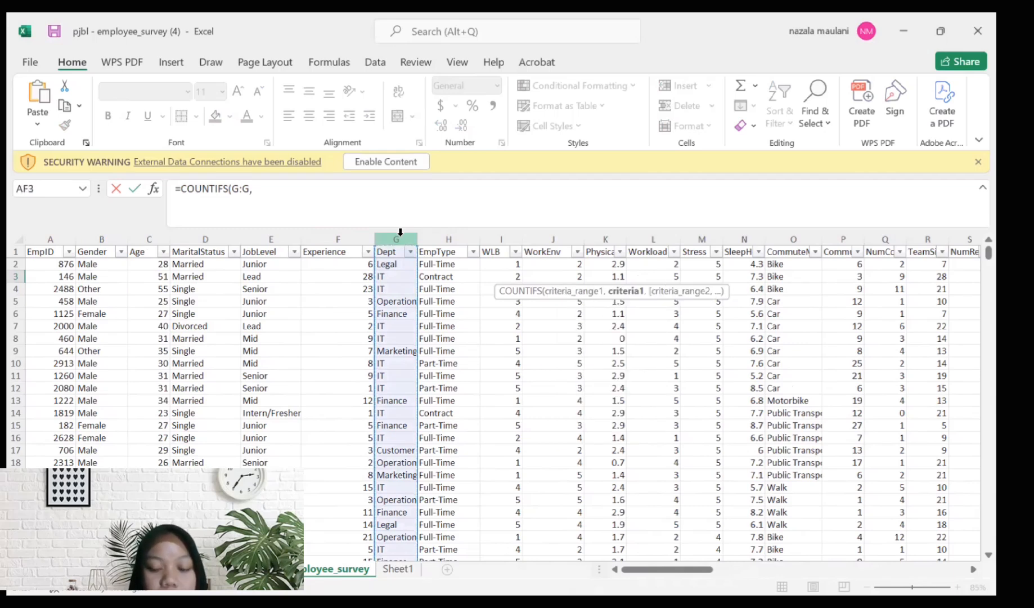
type(" \"")
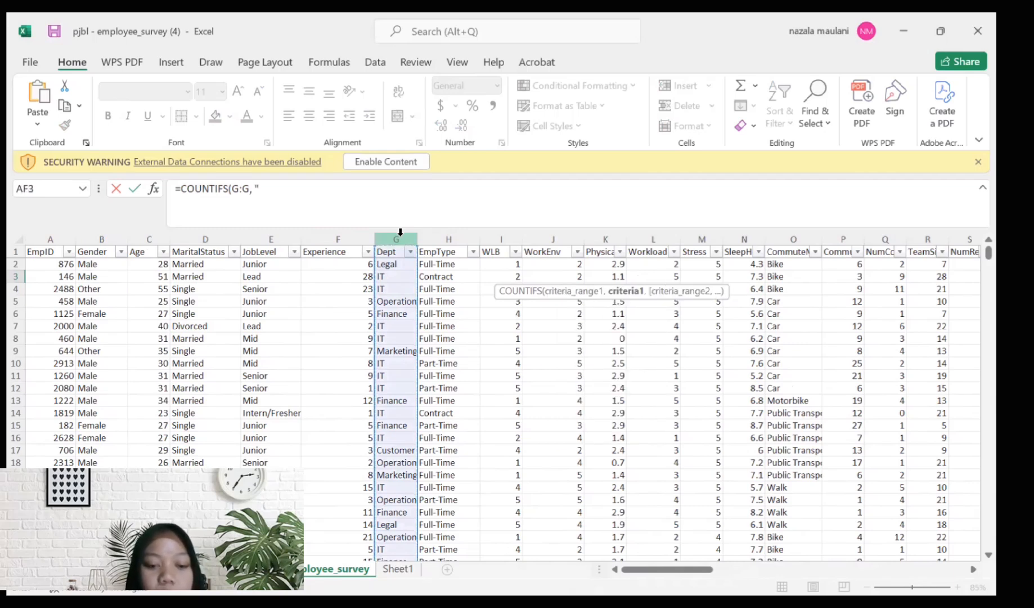
type("Legal\"")
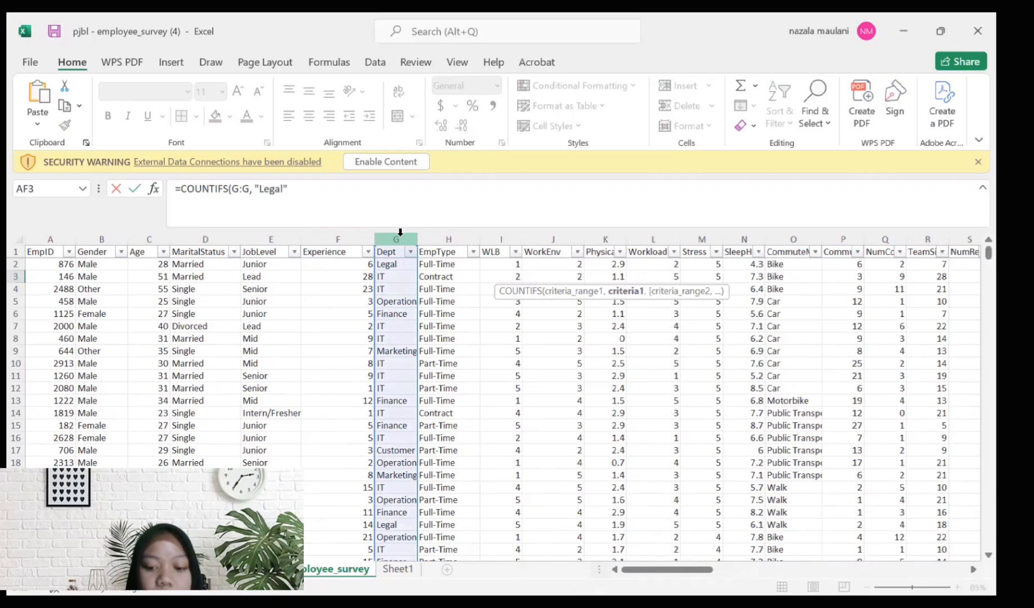
type(",")
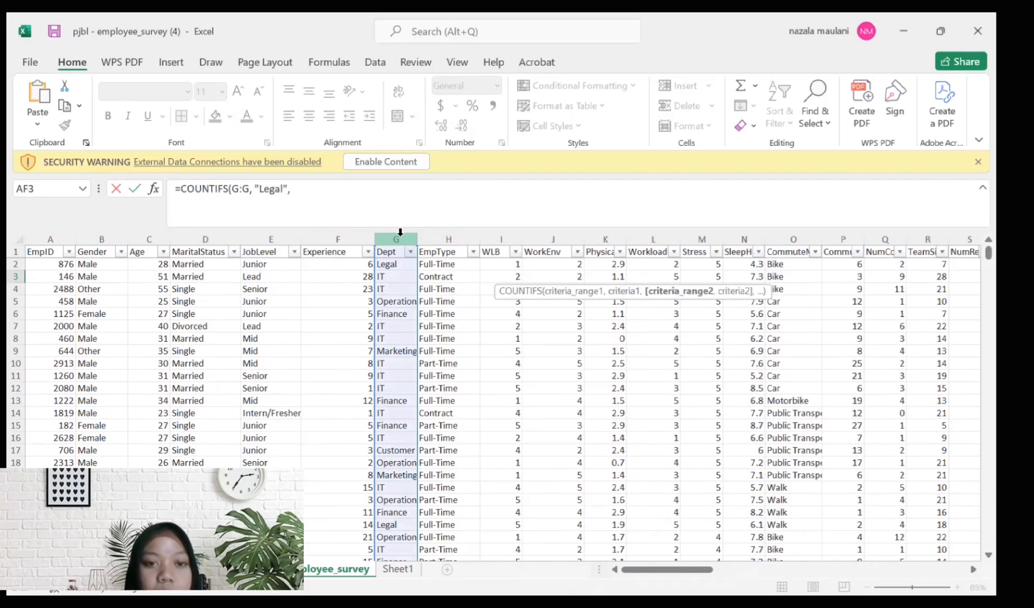
Step: Add the JobSatisfaction column W:W with criterion "5" as the second condition of the COUNTIFS formula
scroll(582, 407, "right", 6)
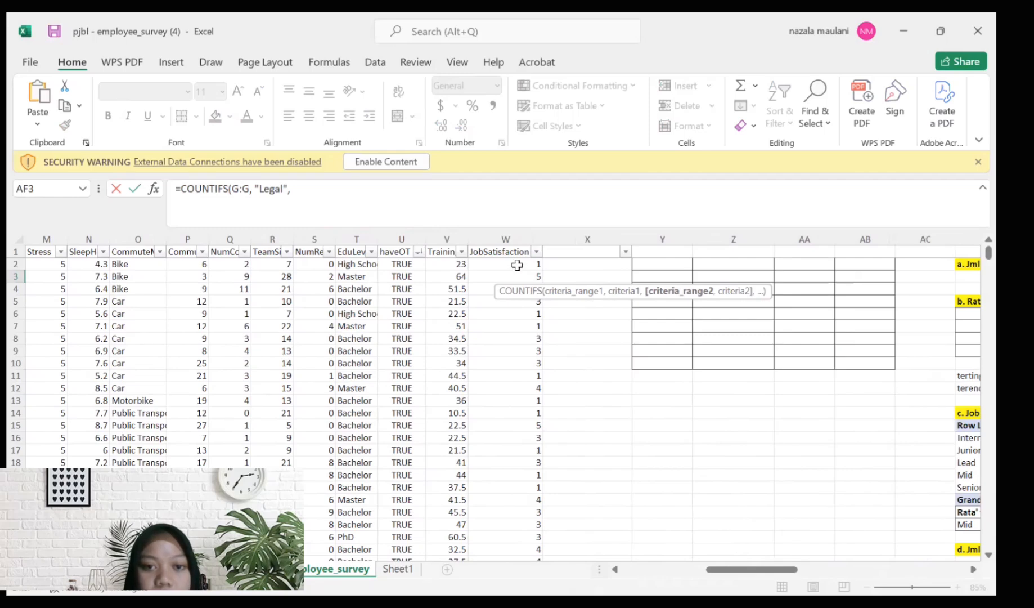
left_click(519, 239)
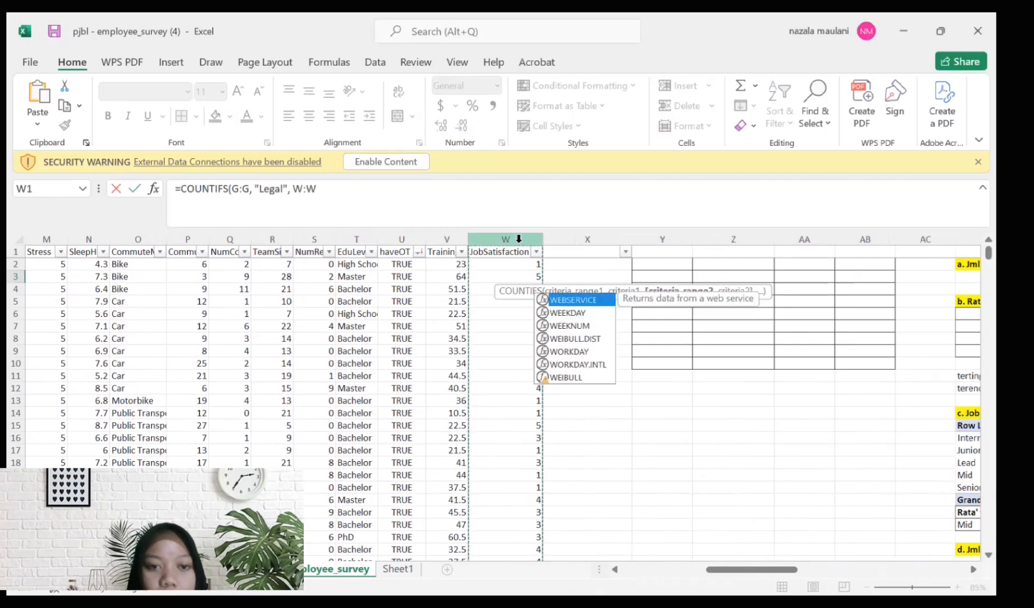
type(", \"")
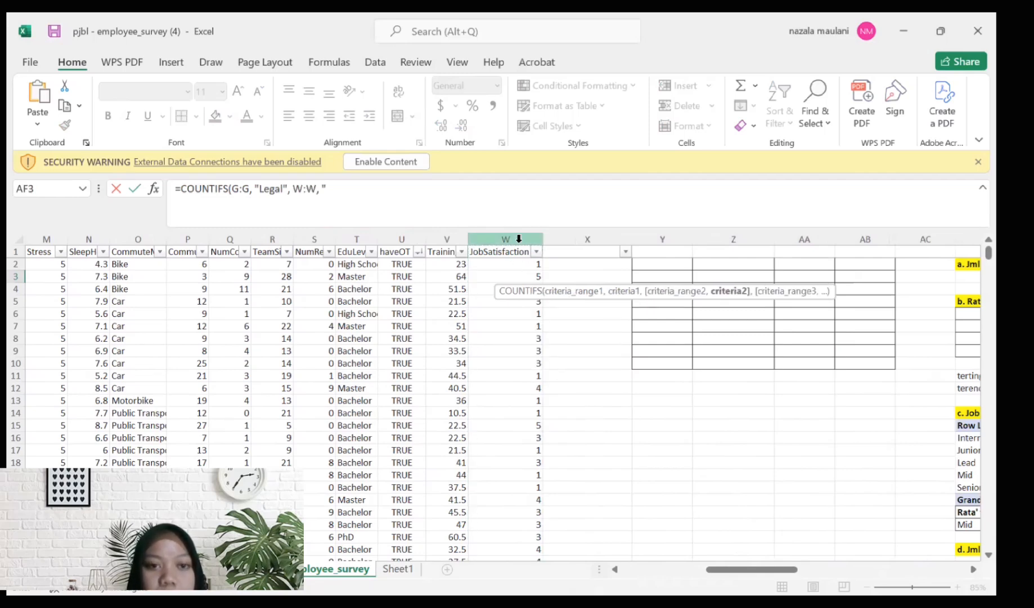
type("5")
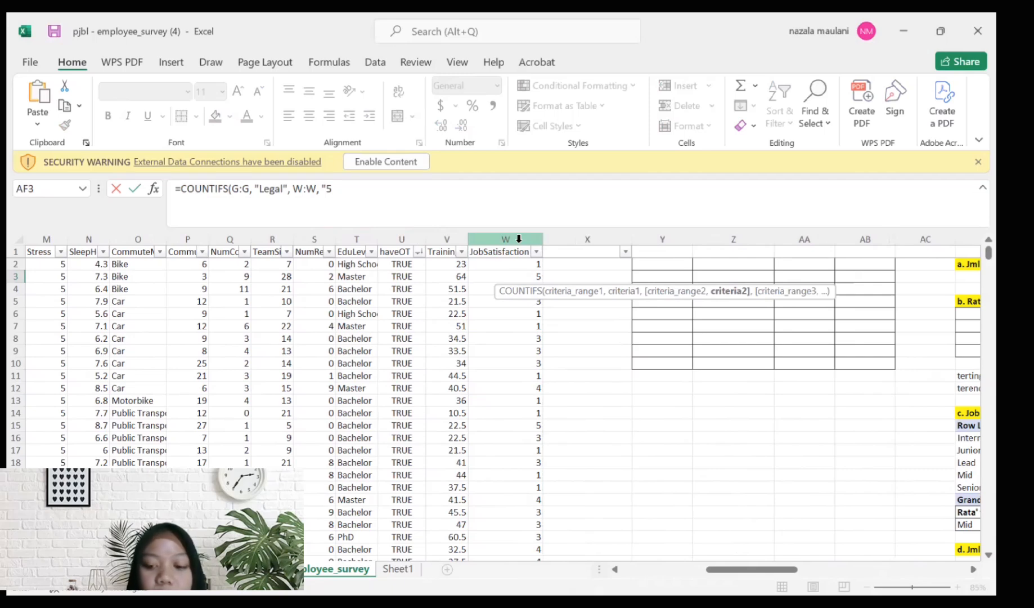
type("\",")
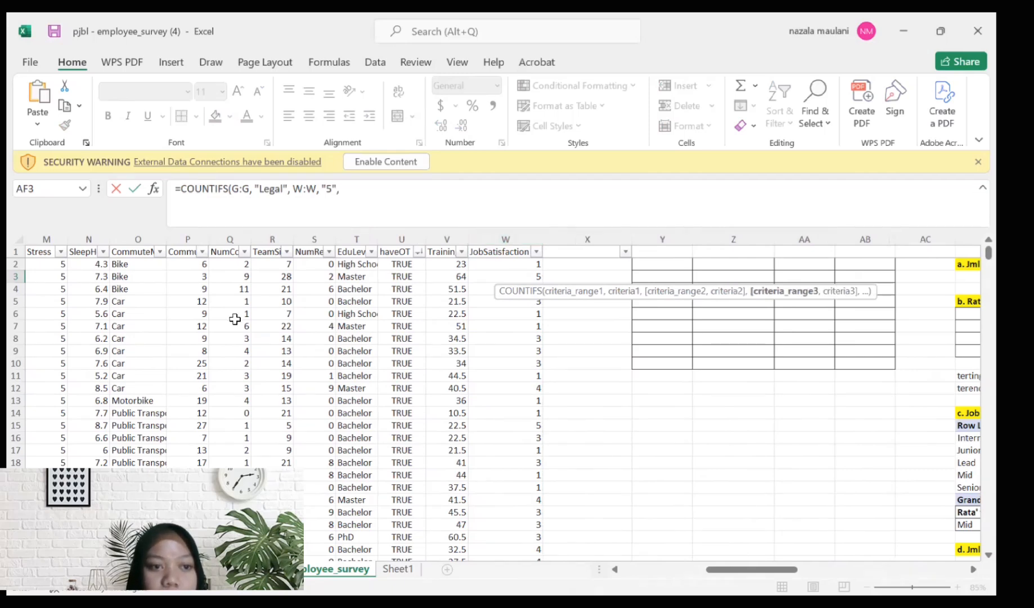
Step: Add the Stress column M:M with criterion "5" as the third condition, complete the COUNTIFS formula and reselect AF3 to check it
left_click(50, 239)
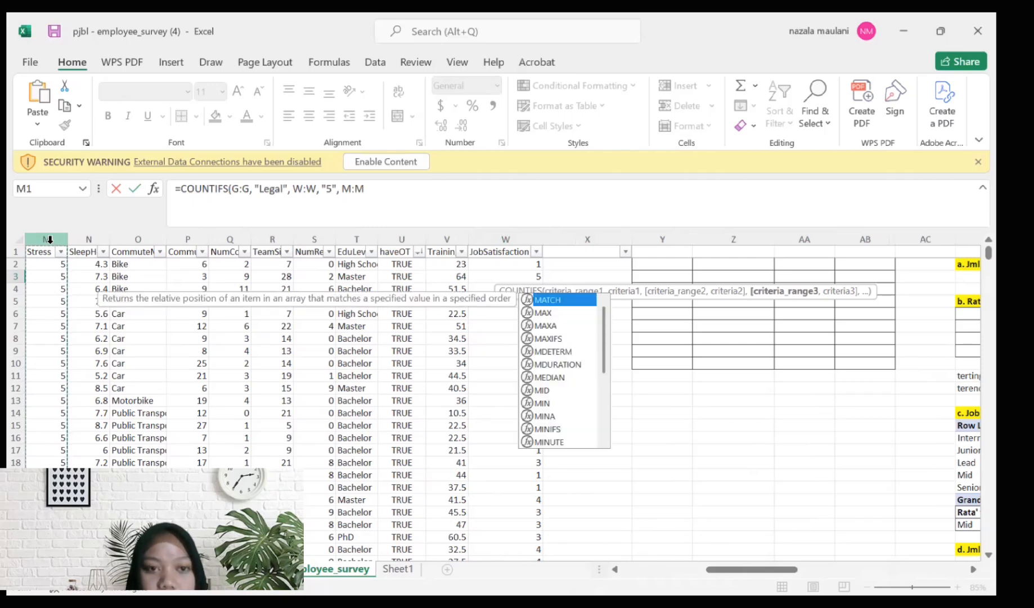
type(", \"5")
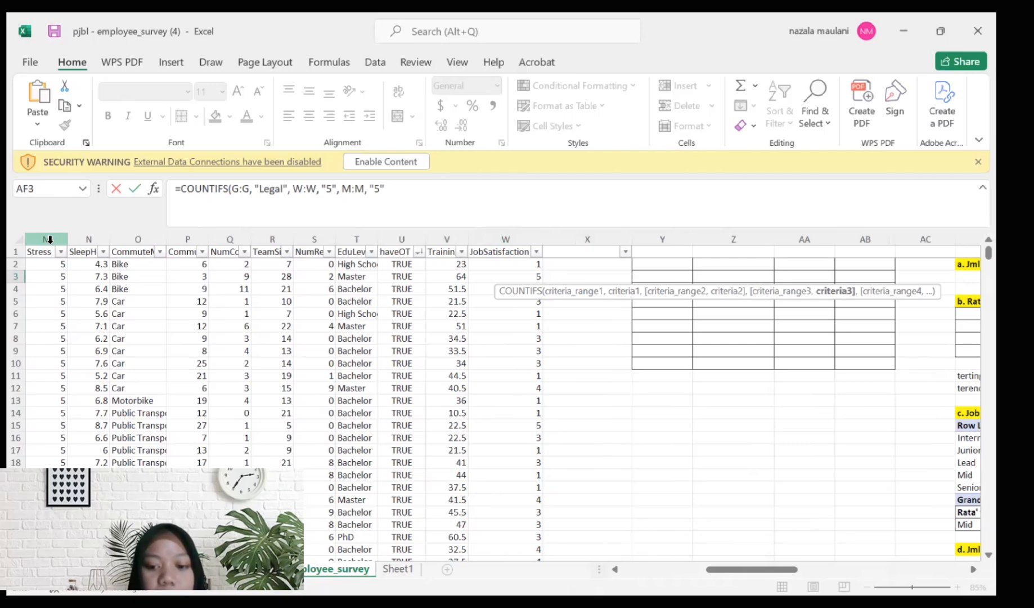
key("Return")
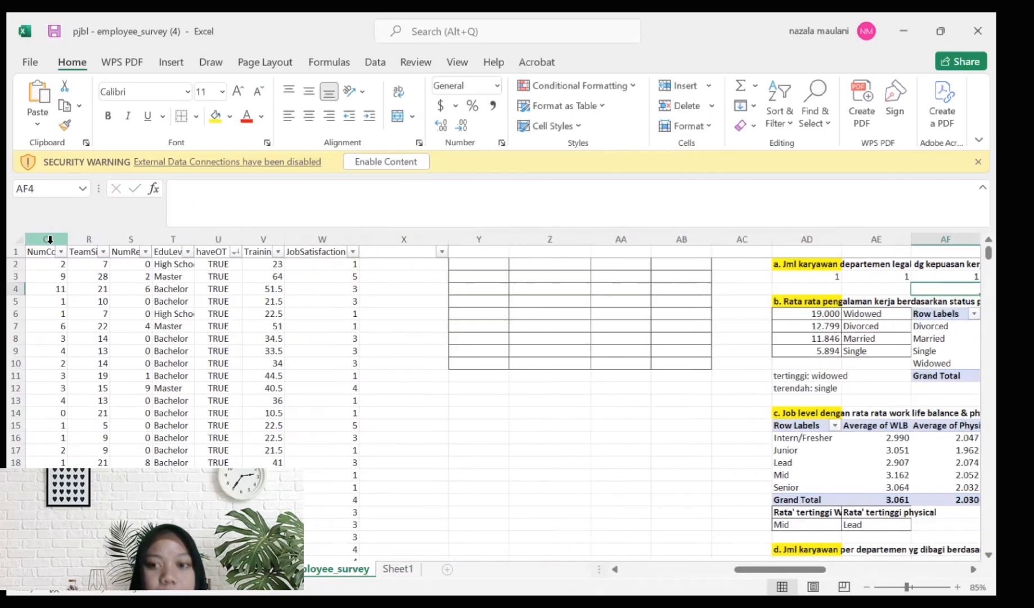
scroll(425, 462, "right", 5)
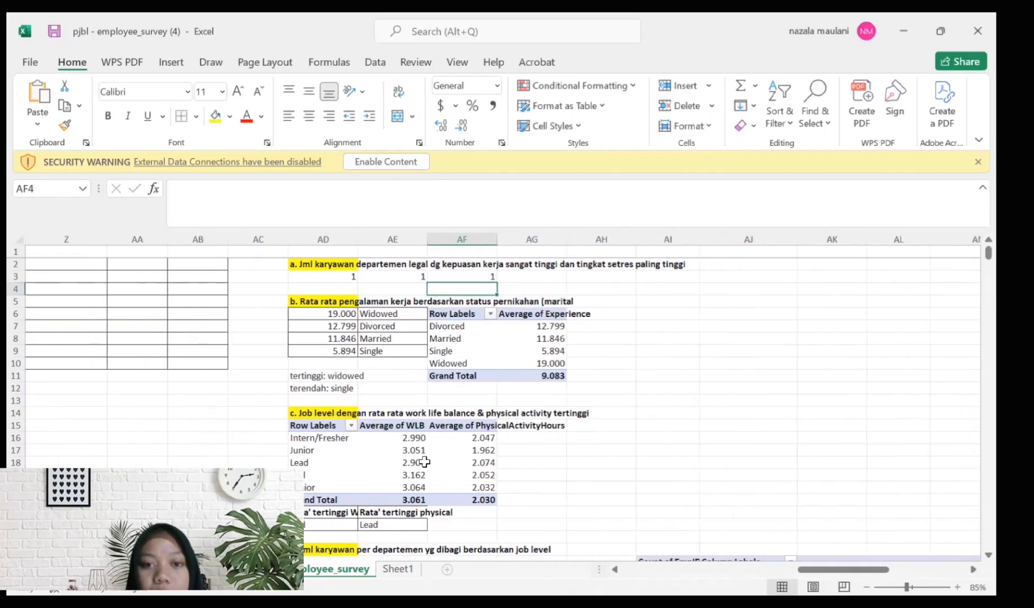
left_click(475, 277)
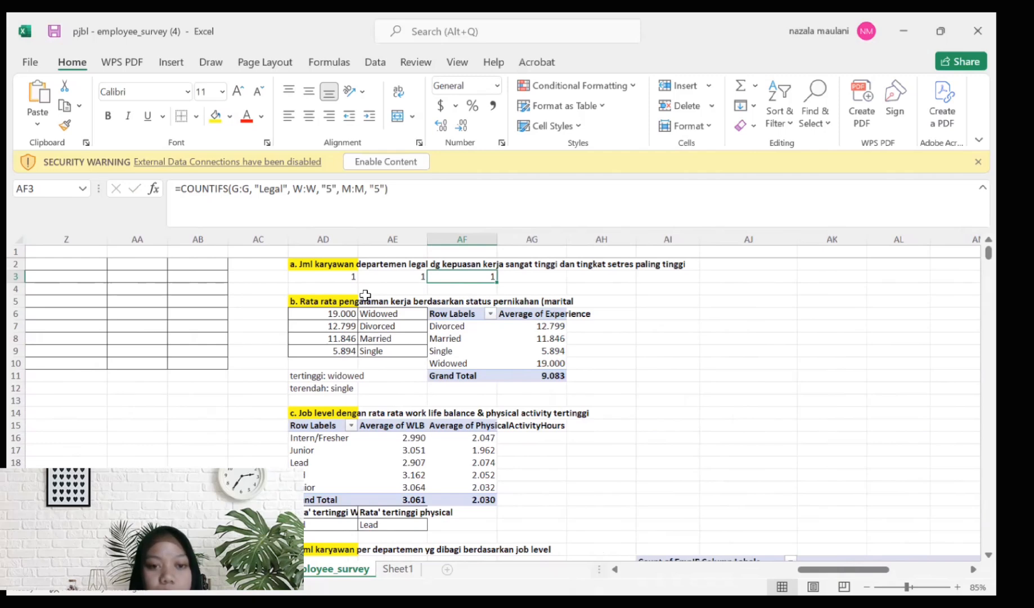
Step: Start an AVERAGEIF formula in cell AI6 with the MaritalStatus column D:D as its range
left_click(665, 314)
type("=")
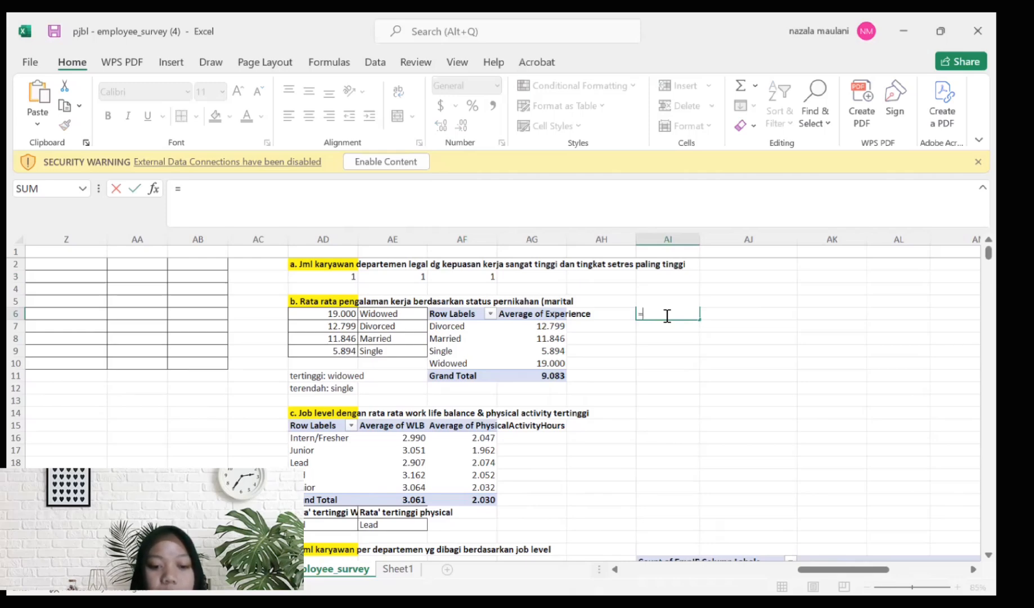
type("AVER")
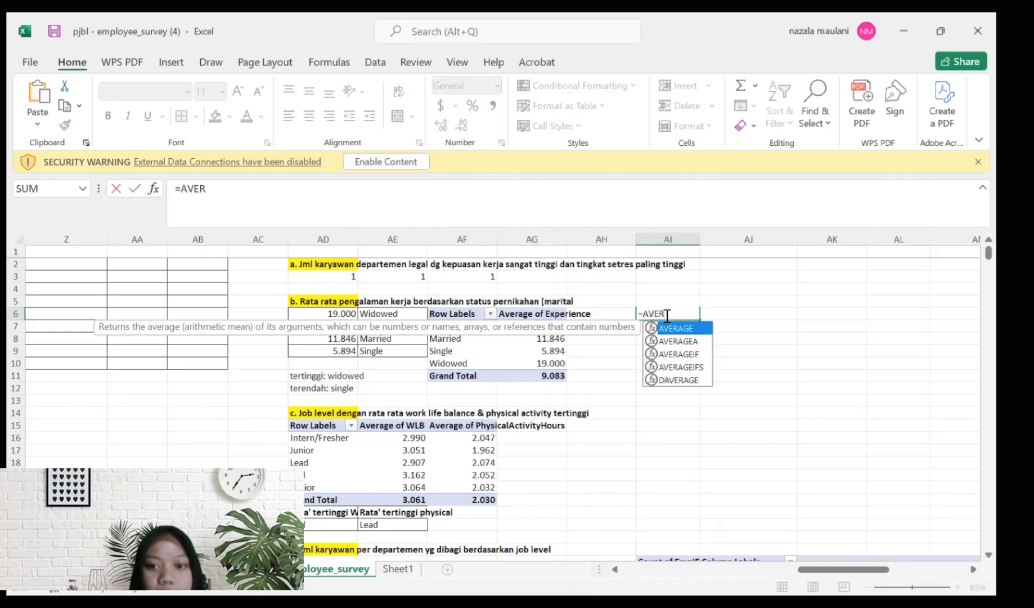
left_click(695, 354)
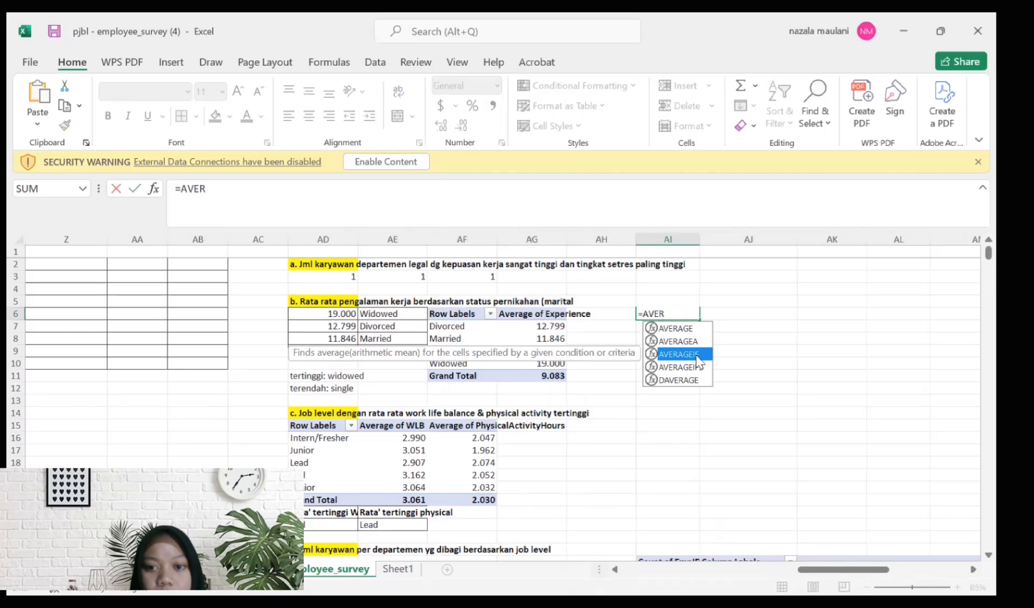
type("AGE")
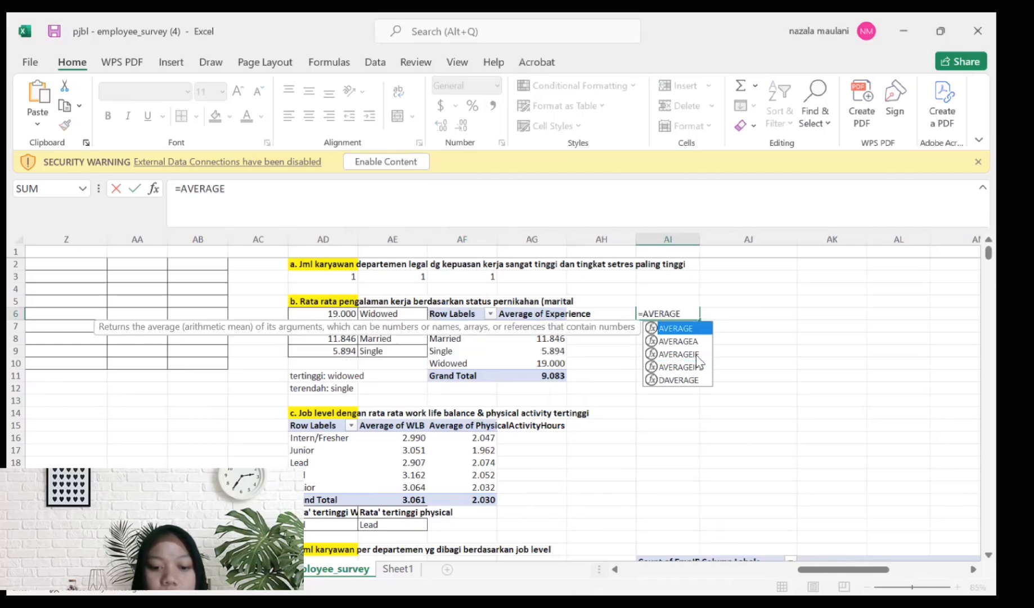
type("IF")
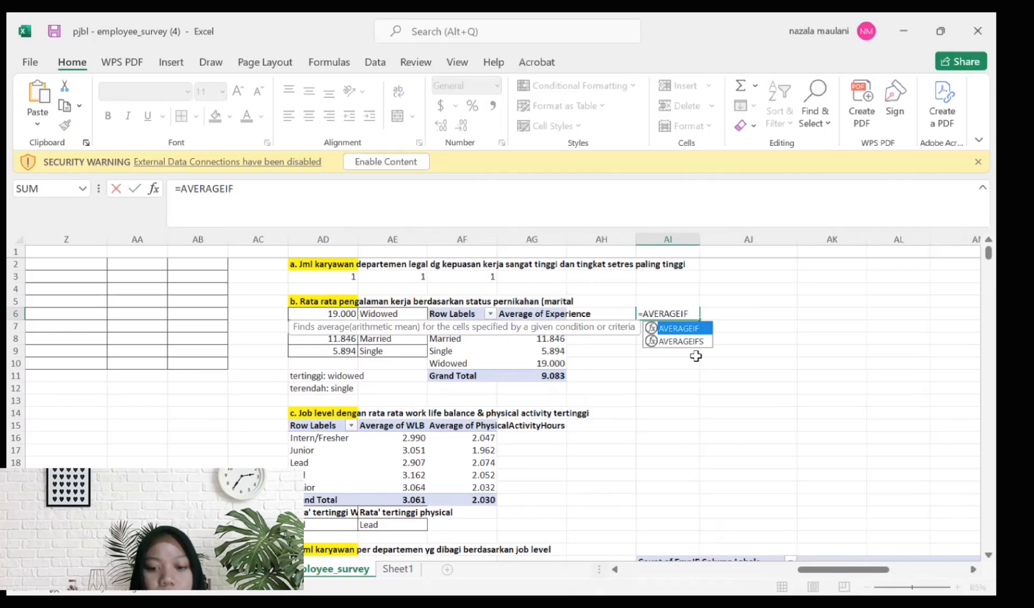
type("(")
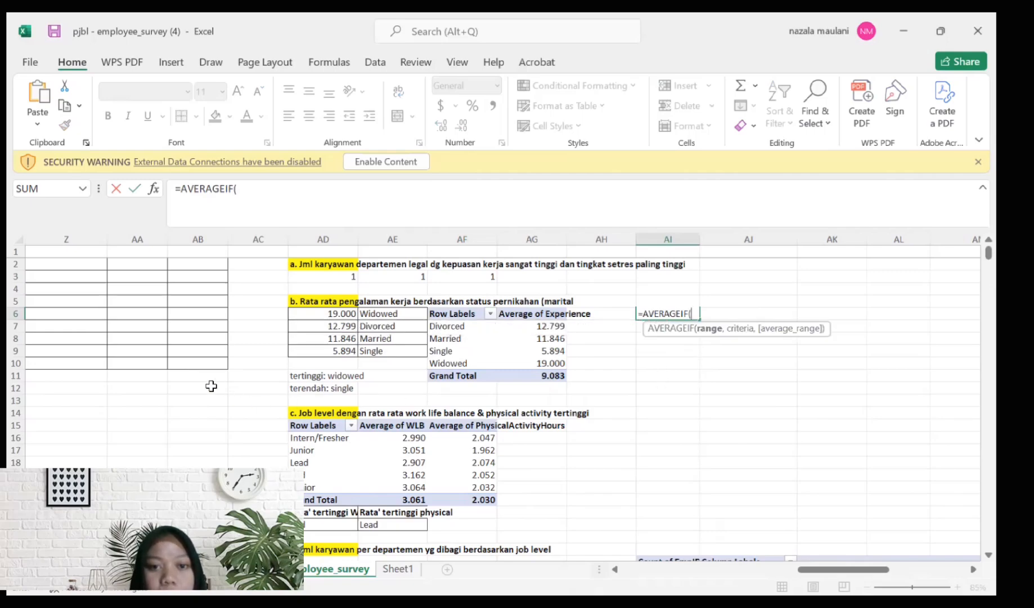
scroll(211, 386, "left", 10)
scroll(210, 385, "left", 1)
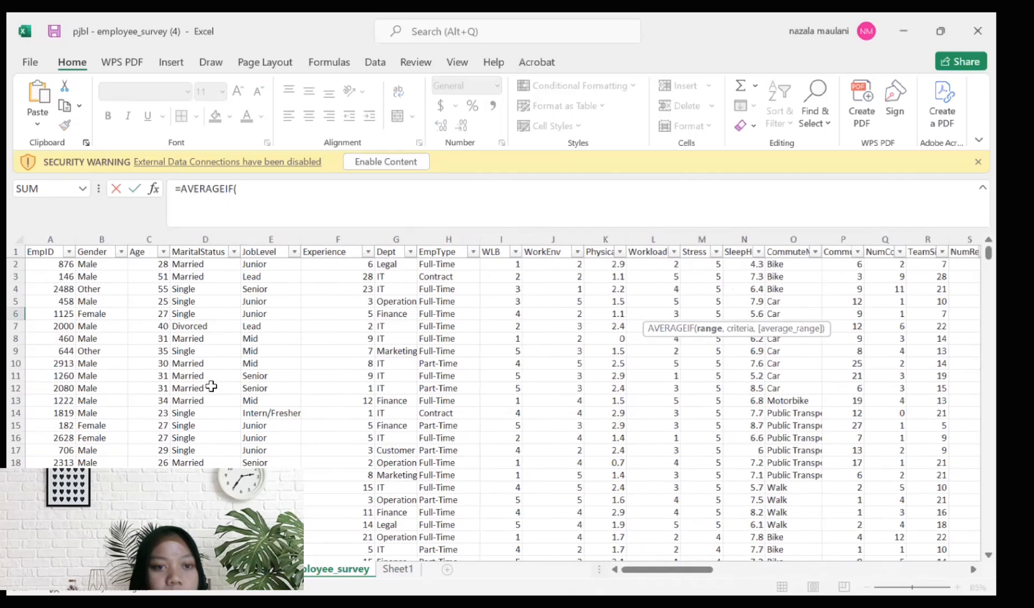
left_click(207, 241)
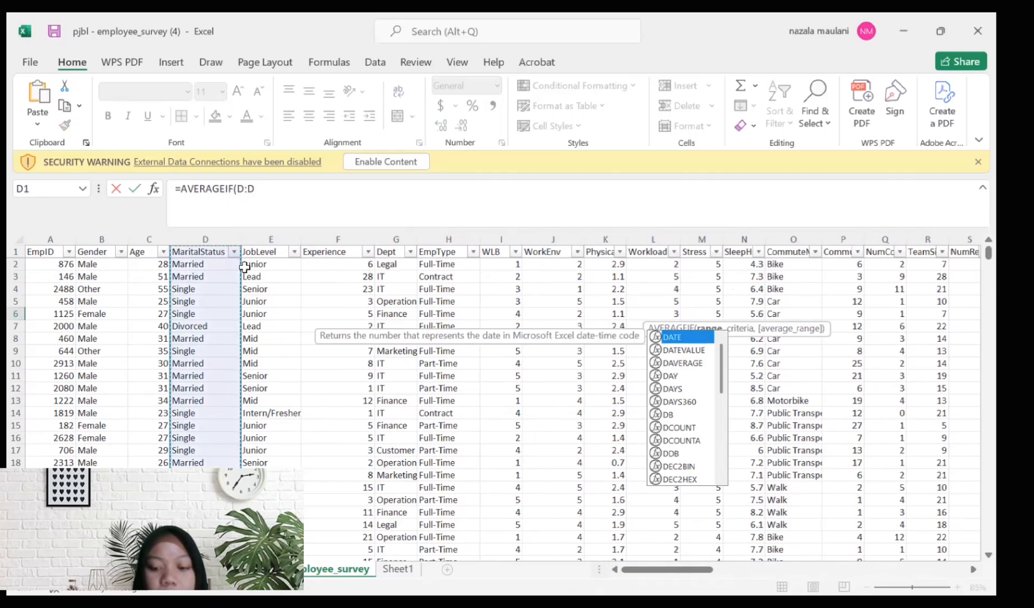
Step: Add "Single" as the criterion of the AVERAGEIF formula
type(",")
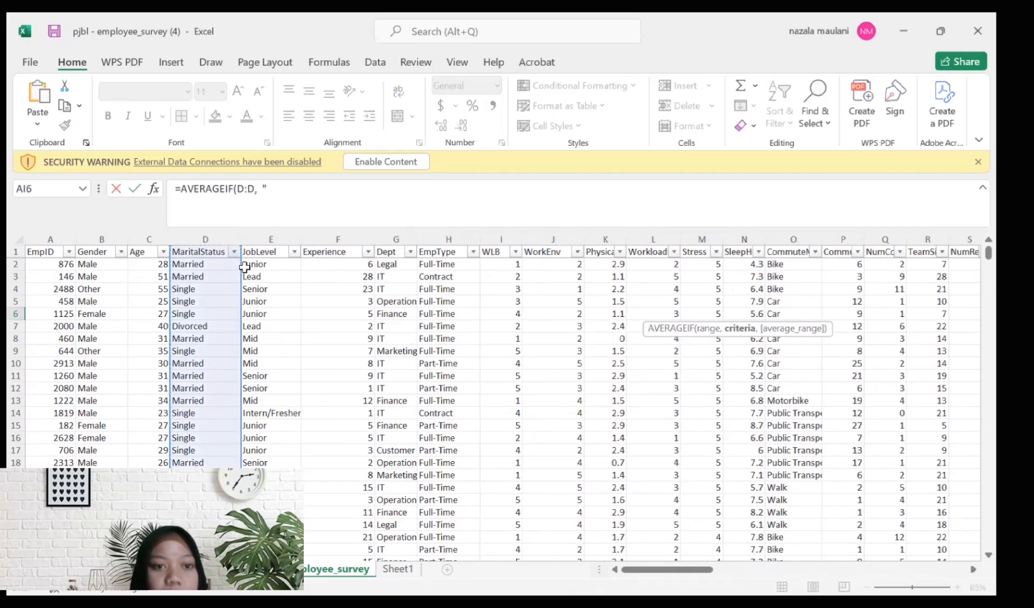
type(" \"")
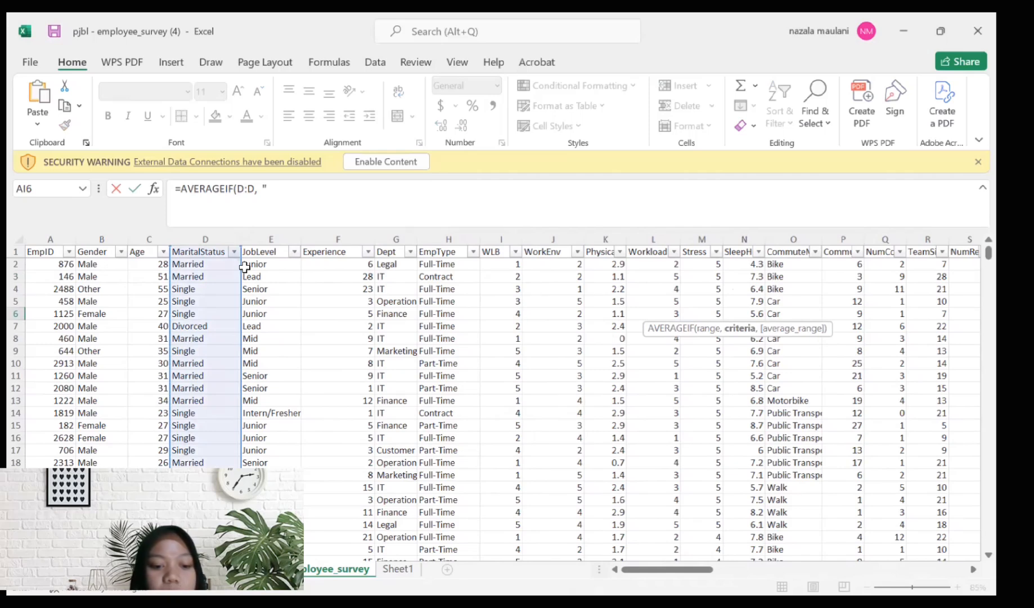
type("Sing")
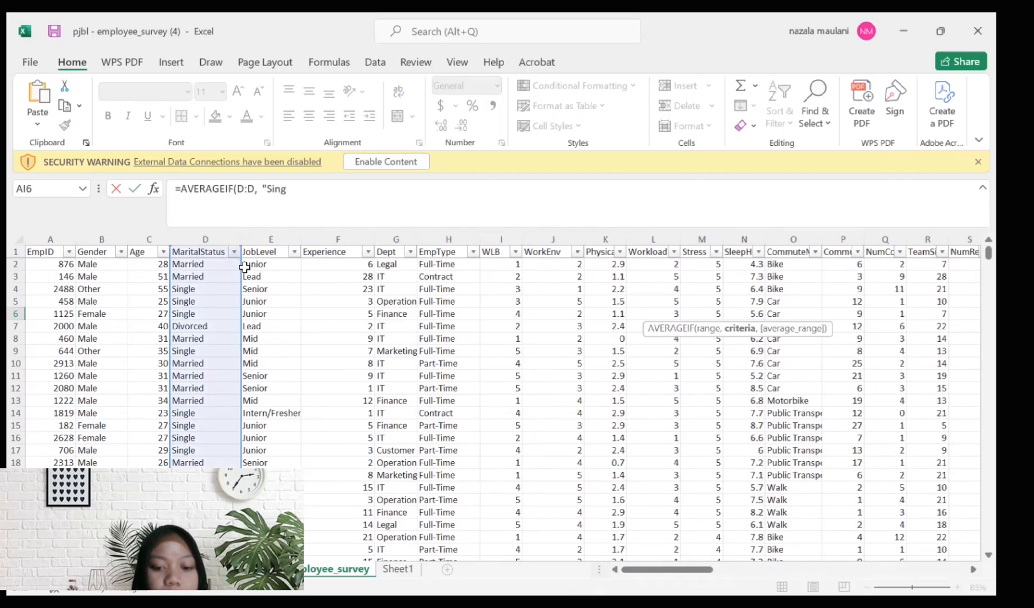
type("le")
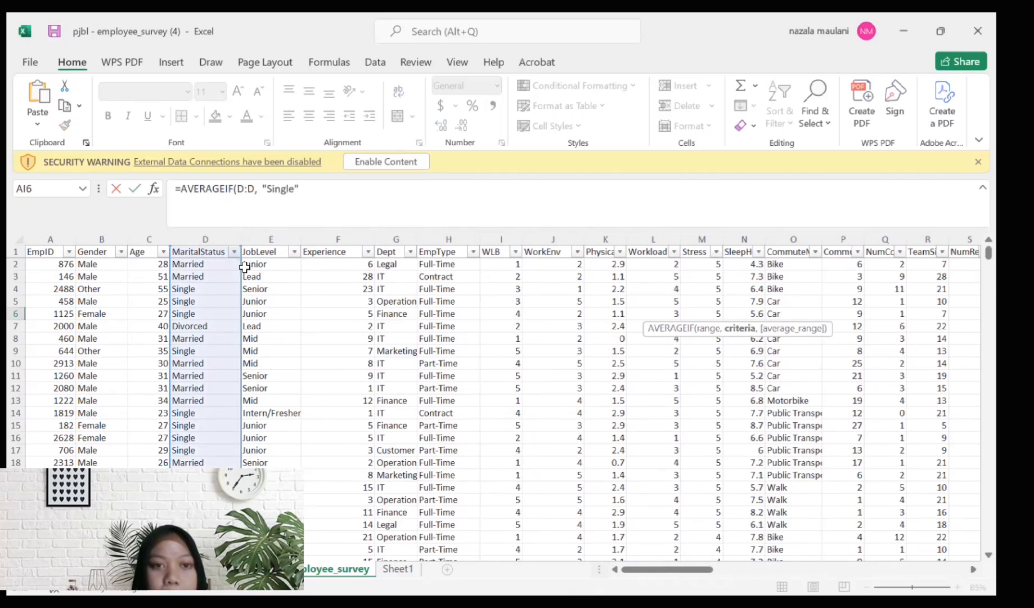
type("\",")
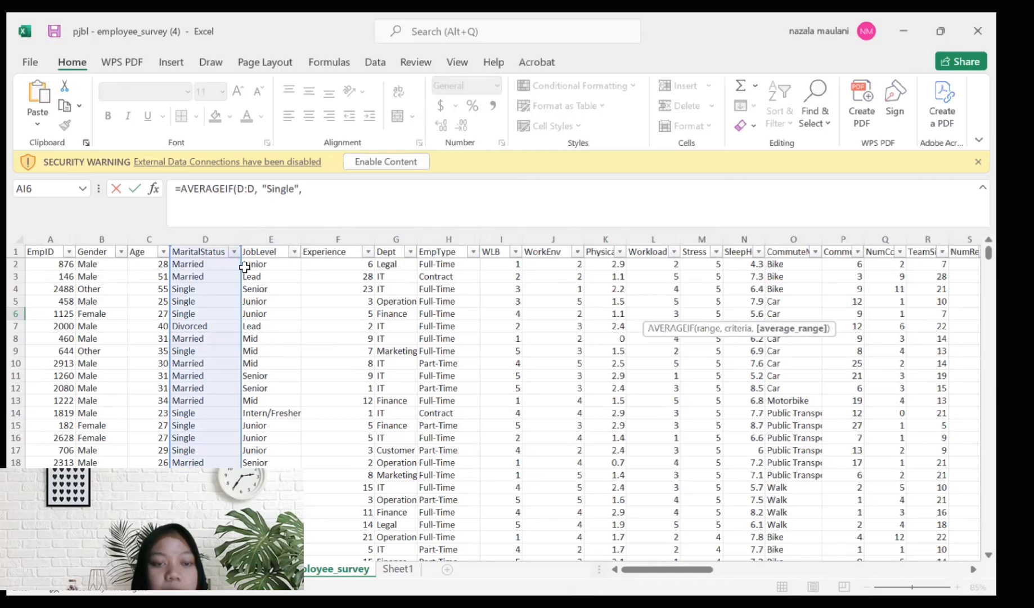
Step: Add the Experience column F:F as the average range and complete the AVERAGEIF formula
left_click(320, 237)
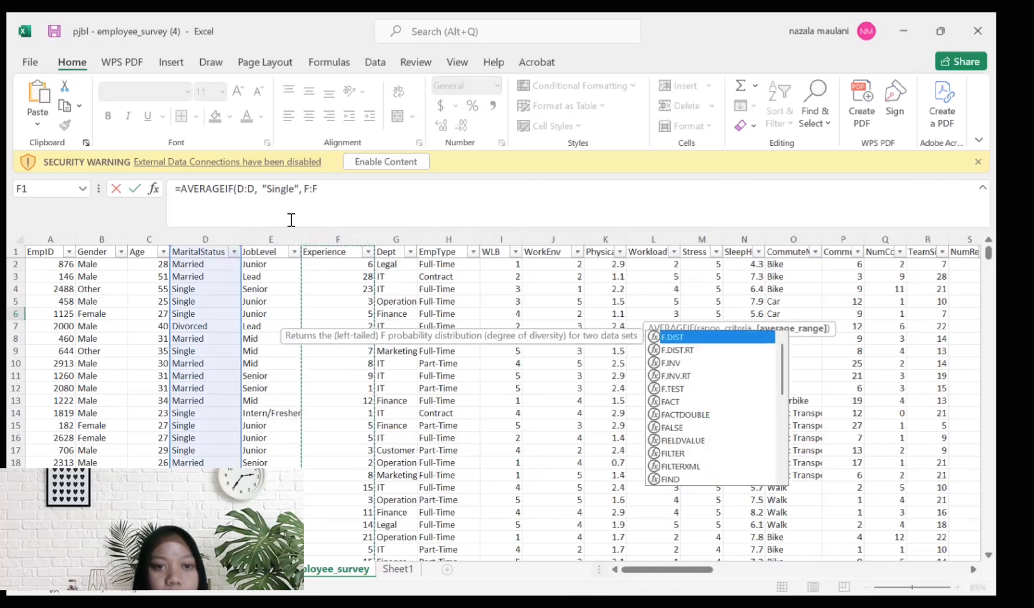
left_click(264, 188)
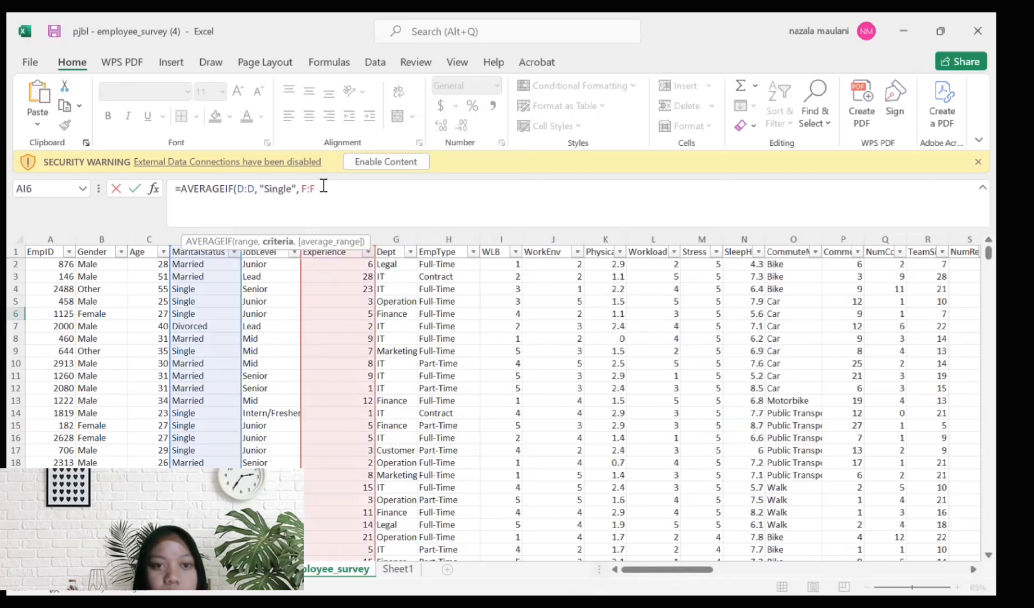
type(")")
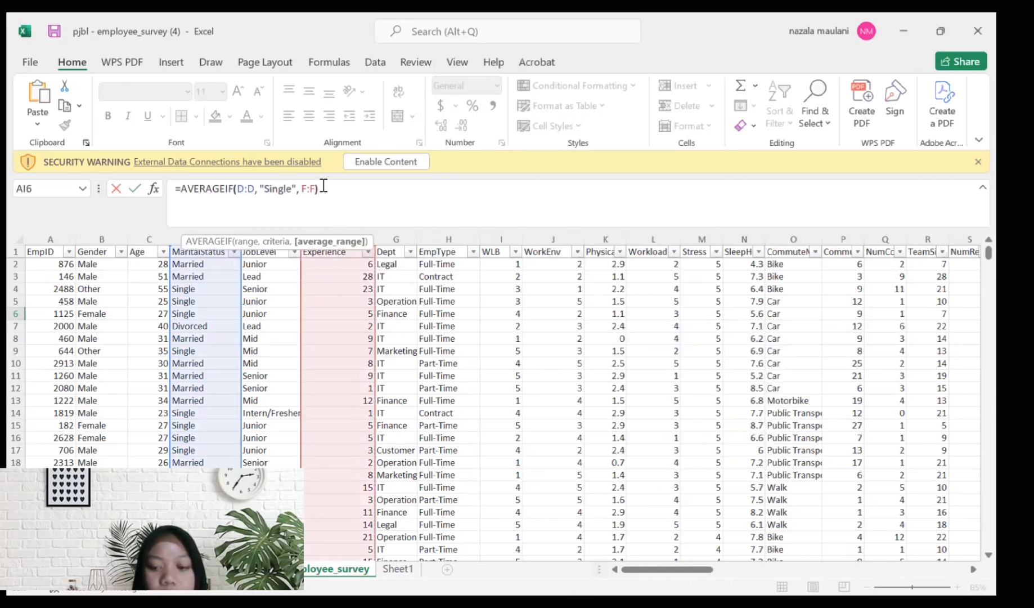
key("Return")
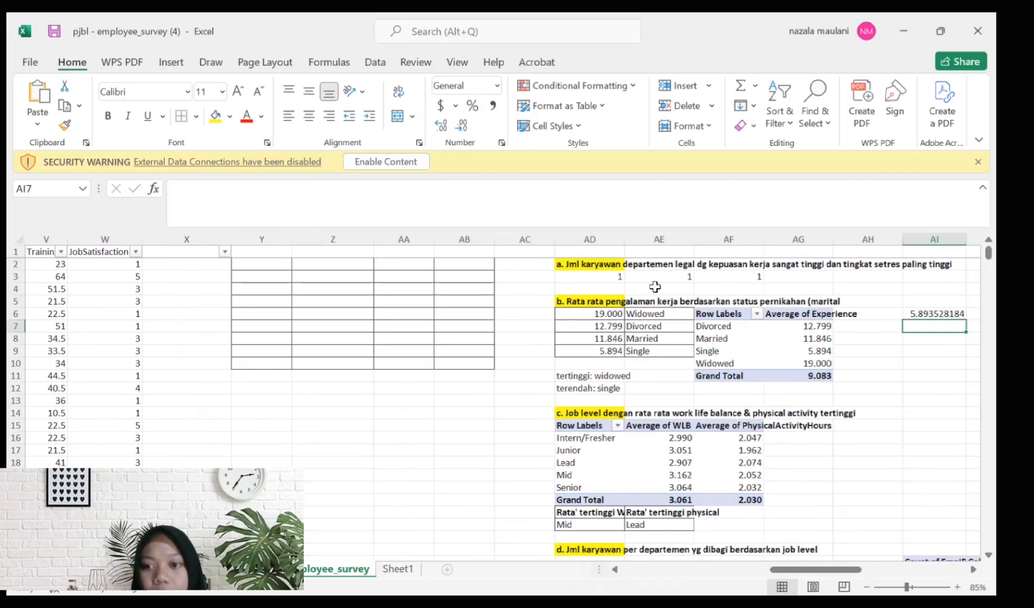
Step: Format cell AI6 as Number with 3 decimal places and clear the AVERAGEIF formula from it
scroll(750, 327, "right", 1)
scroll(750, 328, "left", 1)
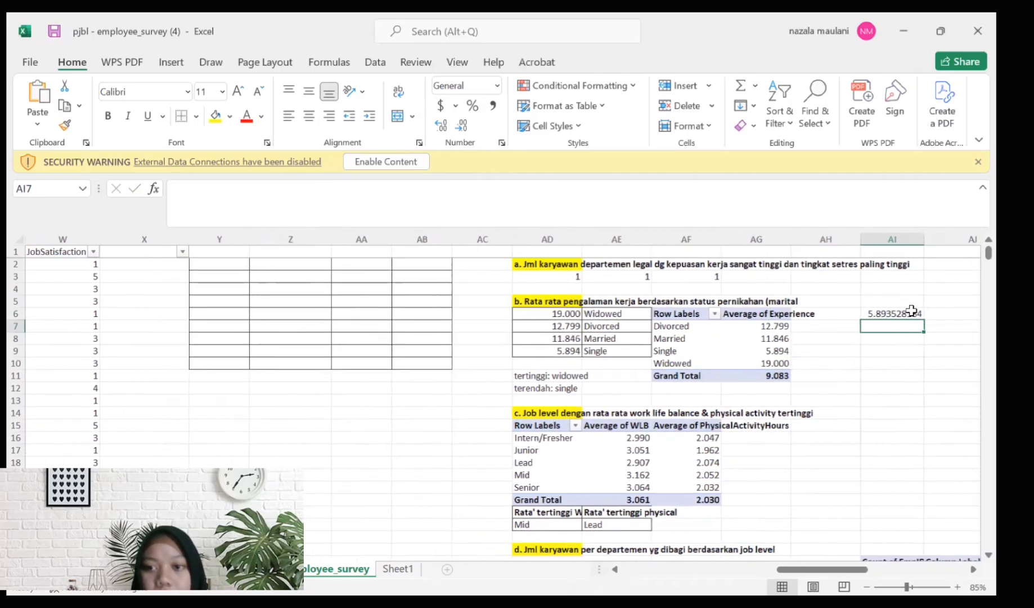
left_click(910, 313)
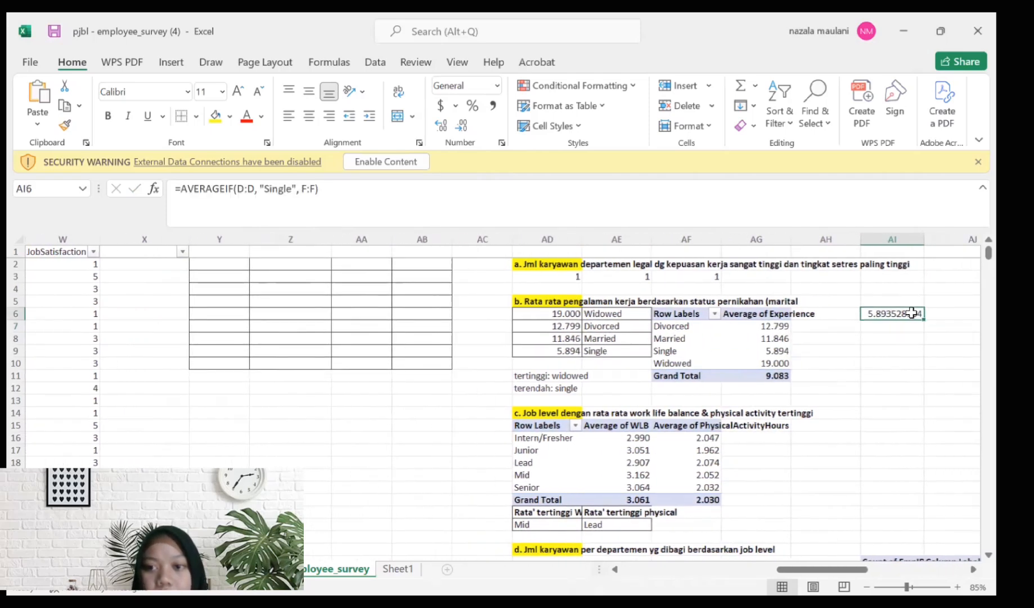
left_click(502, 143)
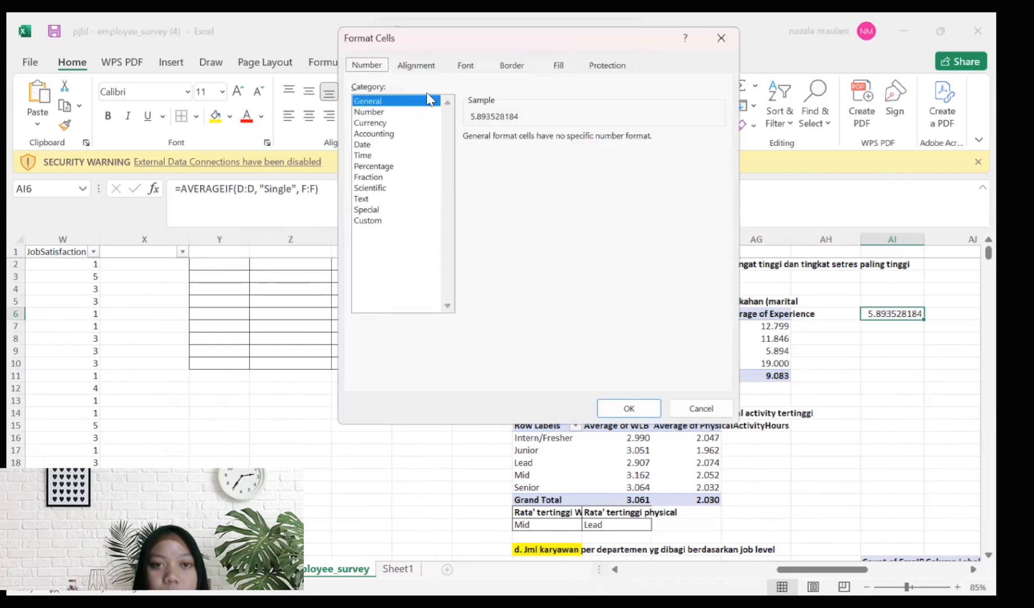
left_click(405, 111)
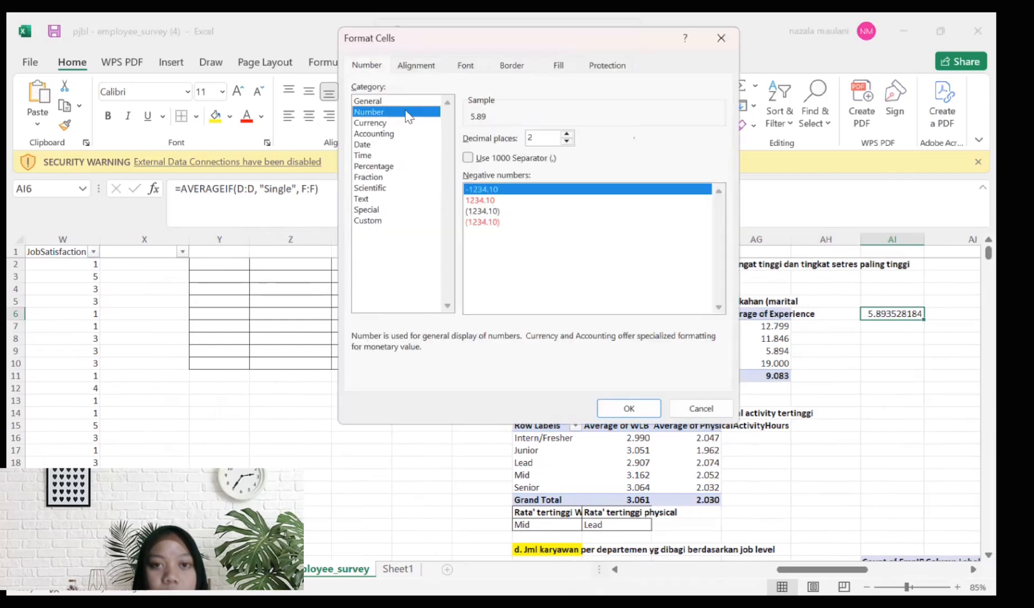
left_click(566, 134)
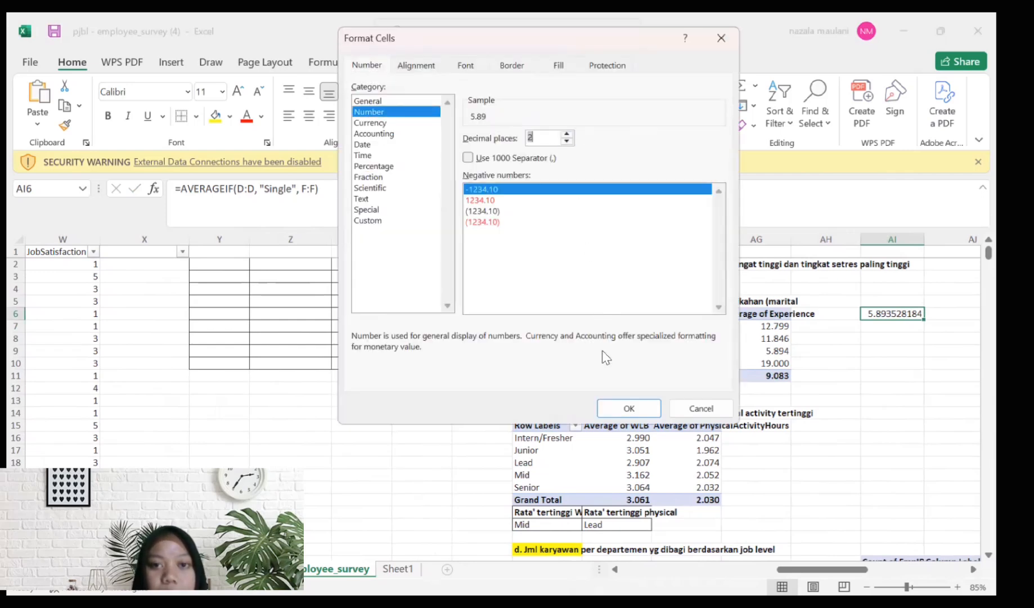
left_click(566, 134)
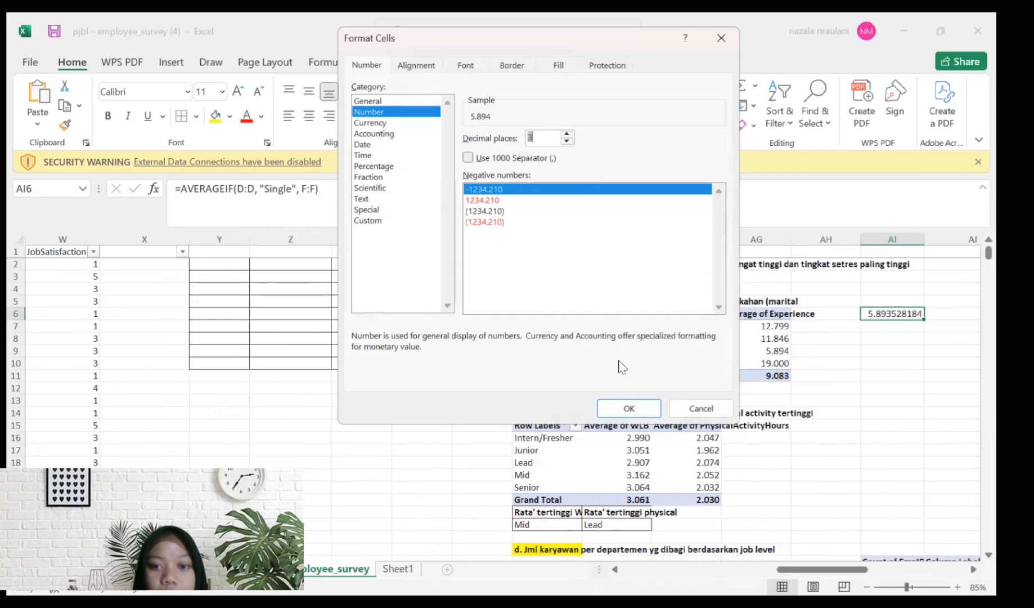
left_click(635, 409)
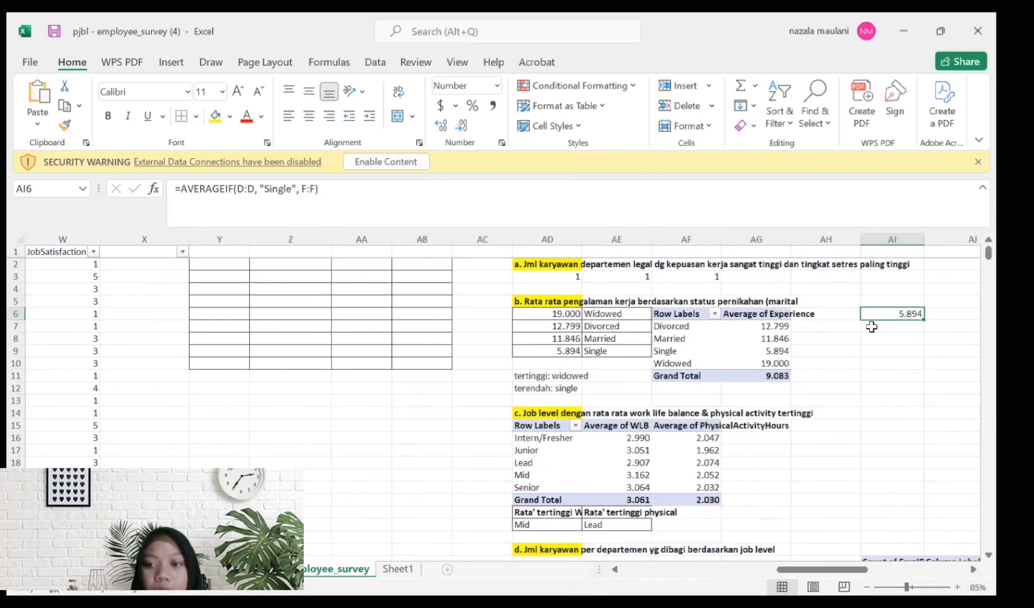
key("Delete")
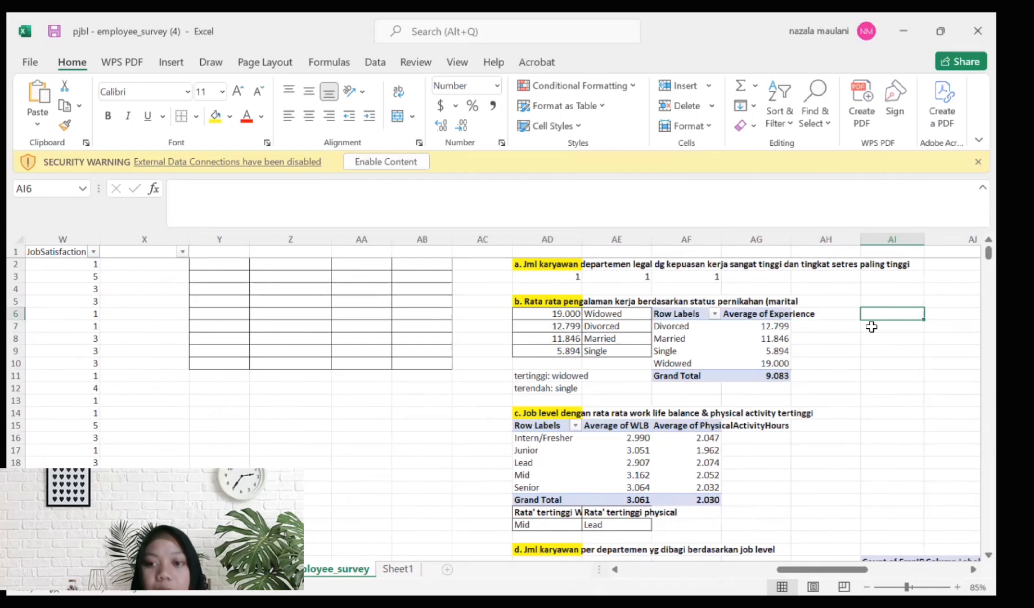
Step: Select the full survey data range A1:W3026, headers included, and start a PivotTable from it
scroll(374, 376, "left", 10)
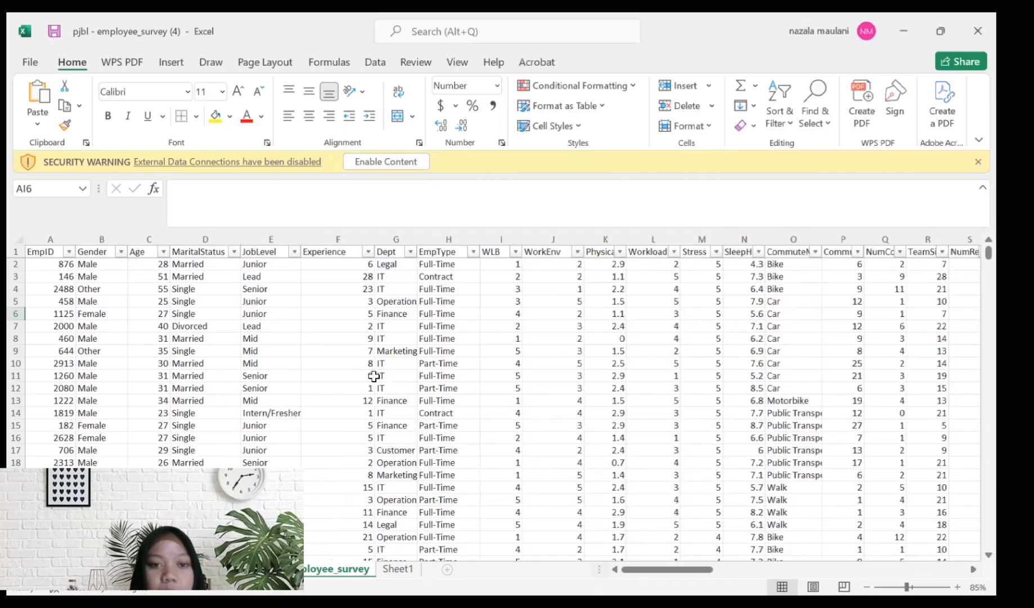
left_click_drag(41, 253, 113, 253)
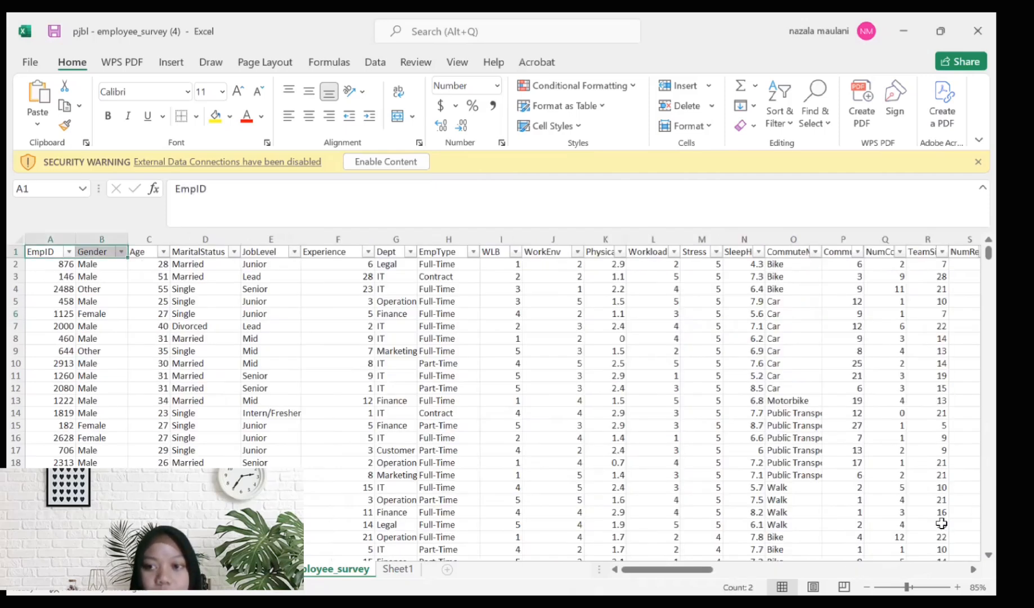
left_click_drag(41, 254, 787, 540)
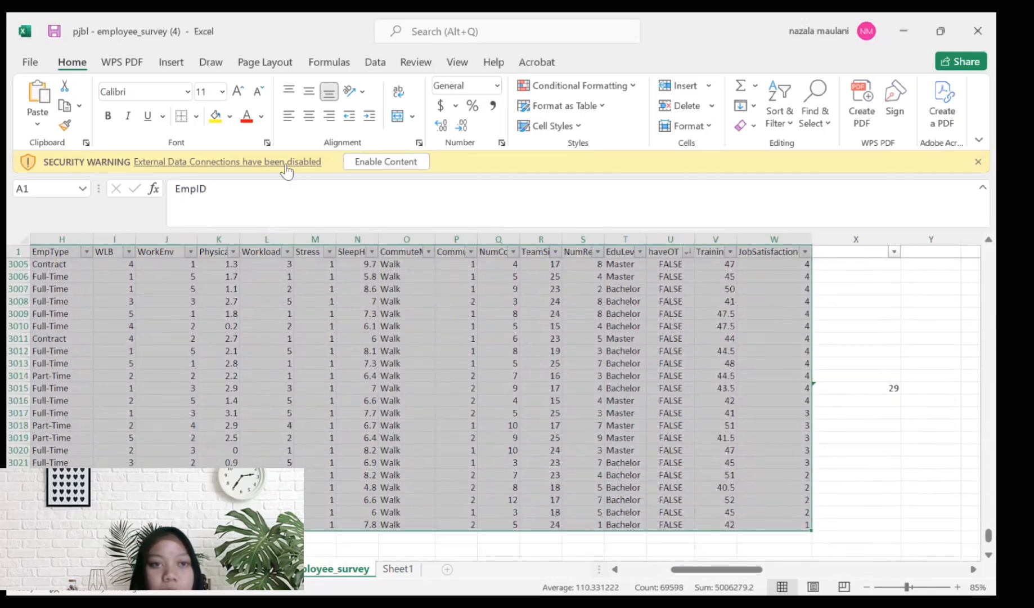
left_click(173, 63)
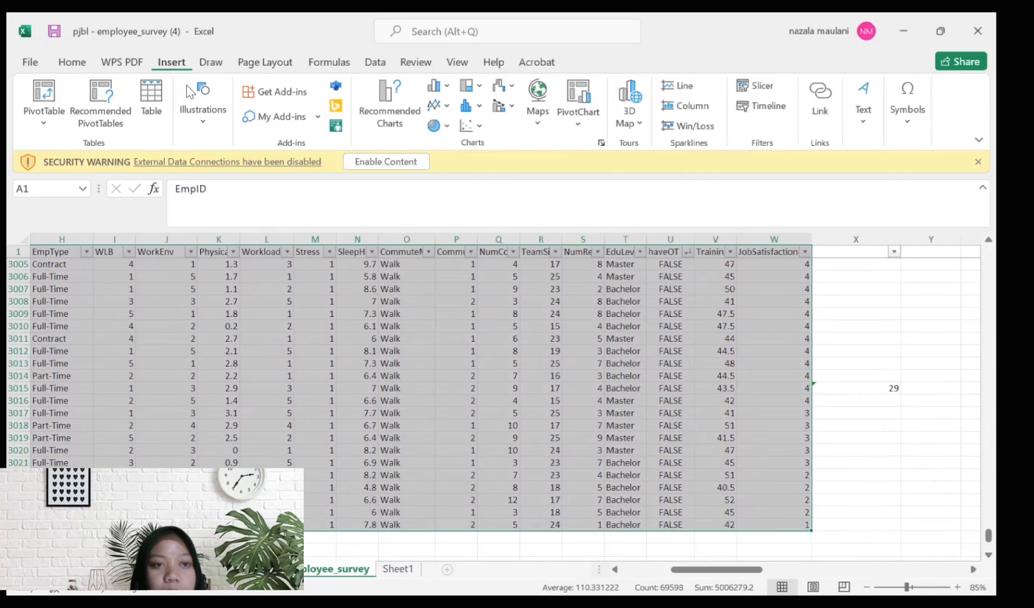
left_click(42, 103)
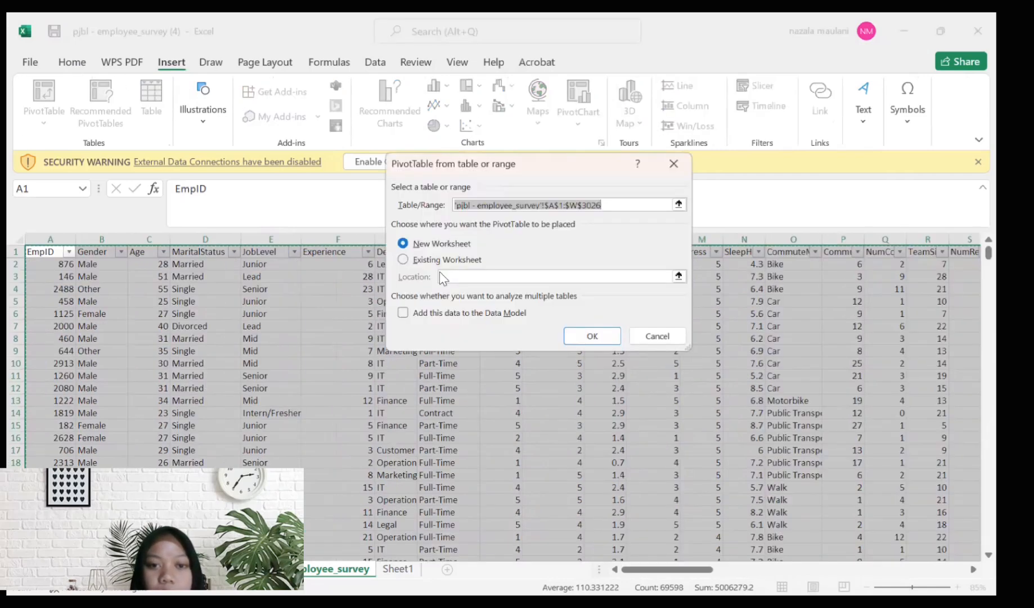
Step: Place the PivotTable on the existing employee_survey worksheet at cell AI7 and create it
left_click(404, 260)
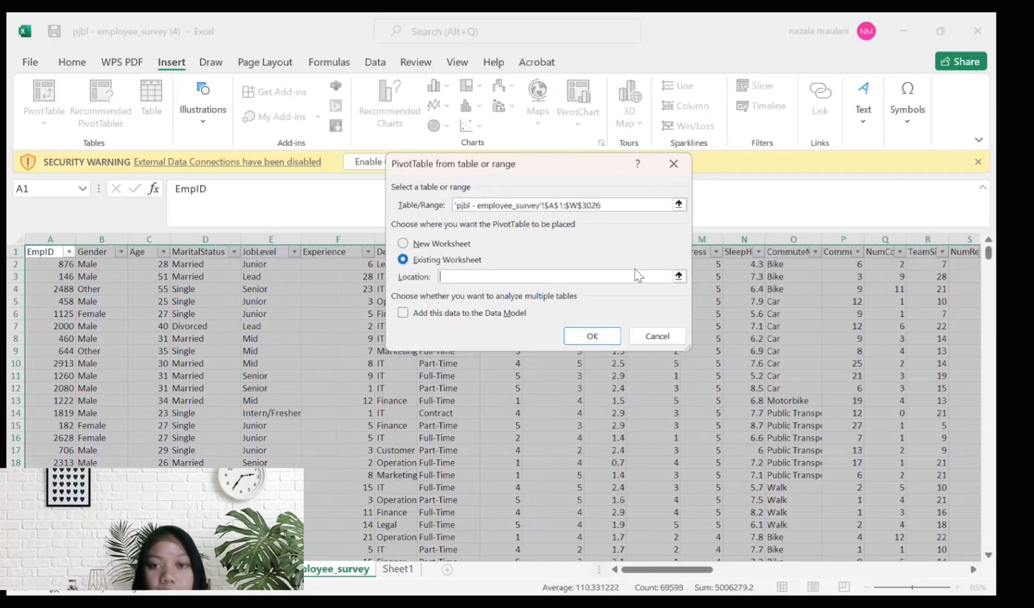
left_click(680, 276)
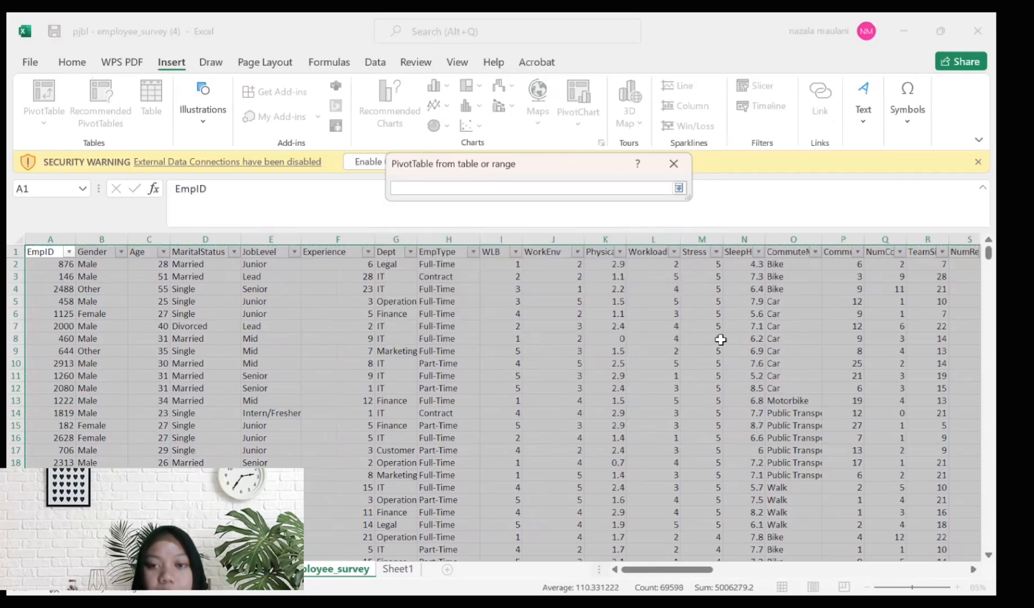
scroll(720, 340, "right", 5)
scroll(721, 339, "right", 5)
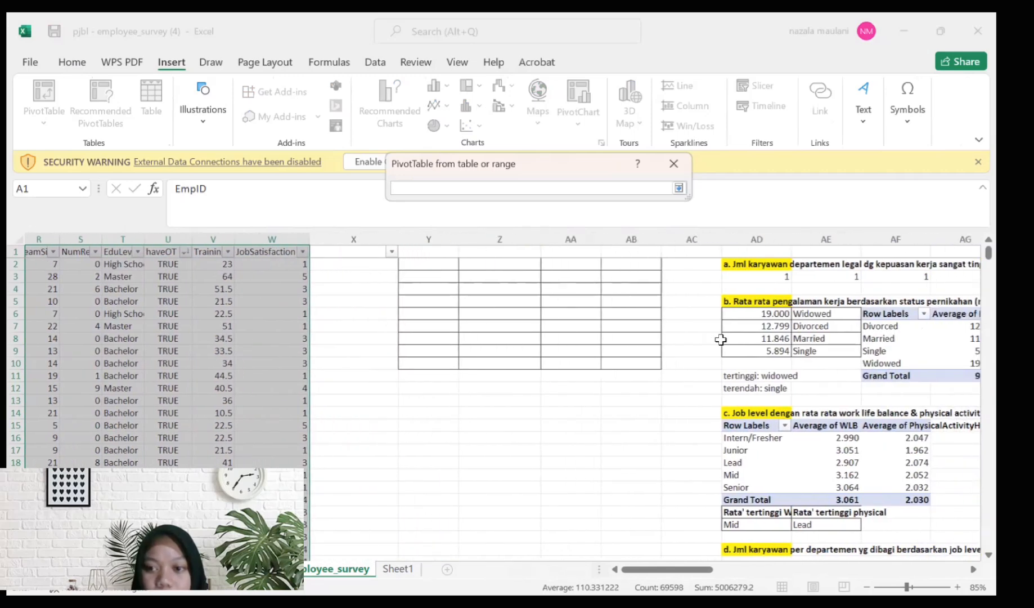
scroll(721, 339, "right", 2)
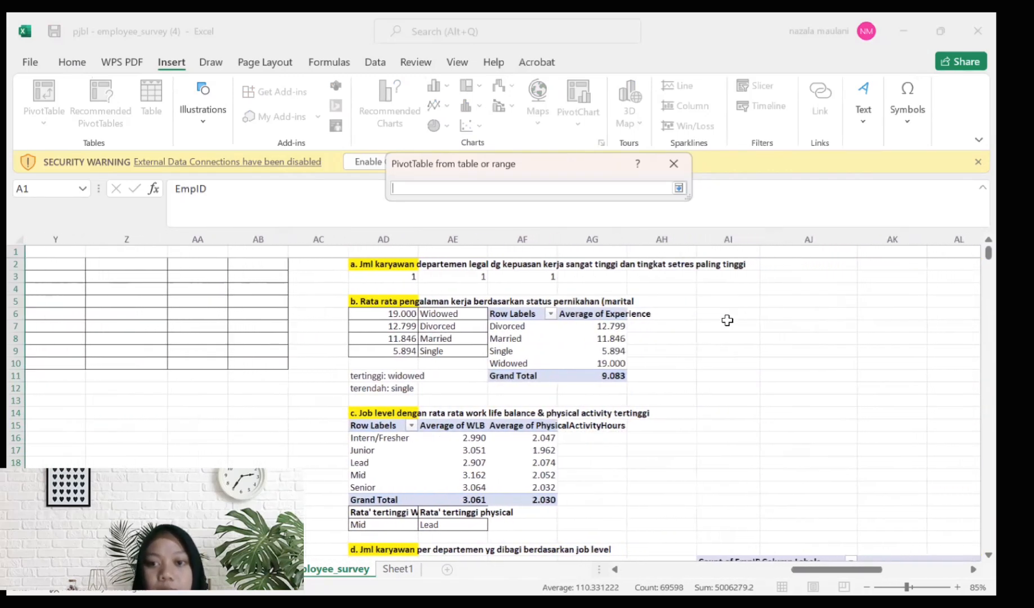
left_click(727, 320)
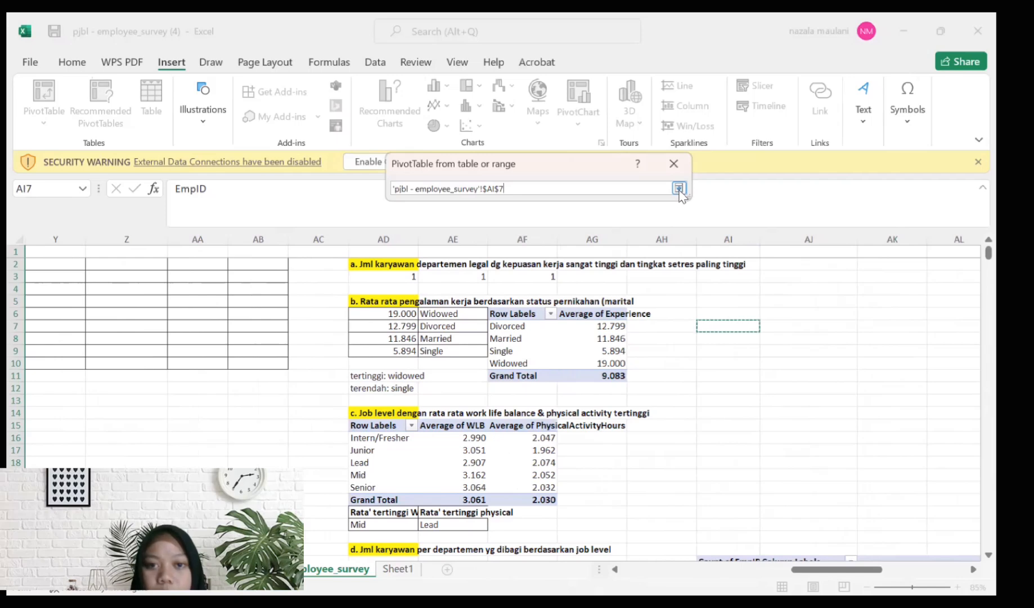
left_click(679, 189)
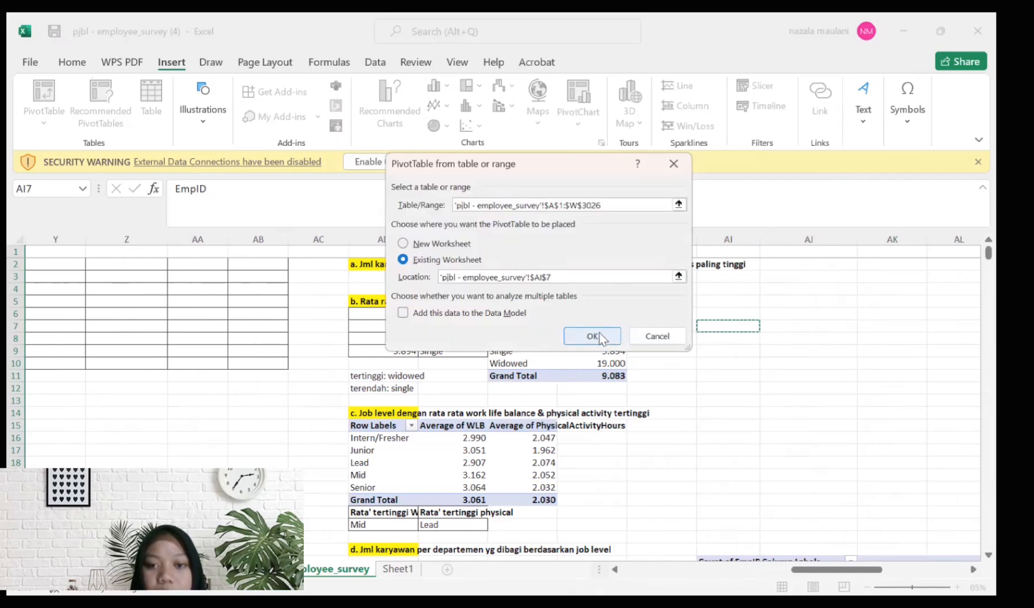
left_click(592, 336)
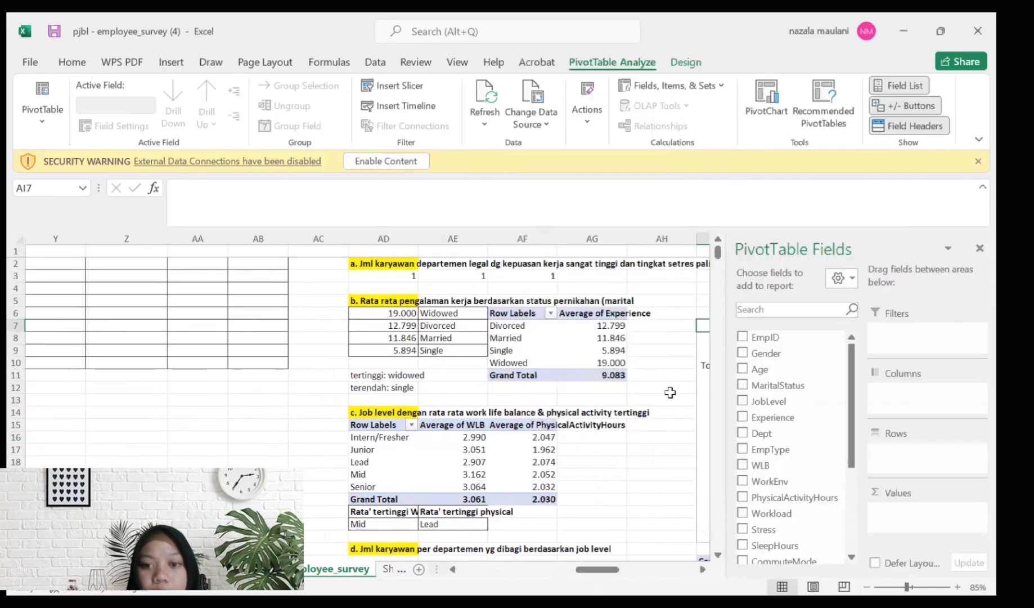
Step: Add MaritalStatus as the row field and Experience as the value field of the new PivotTable
scroll(670, 393, "right", 5)
scroll(670, 392, "left", 3)
scroll(670, 393, "left", 1)
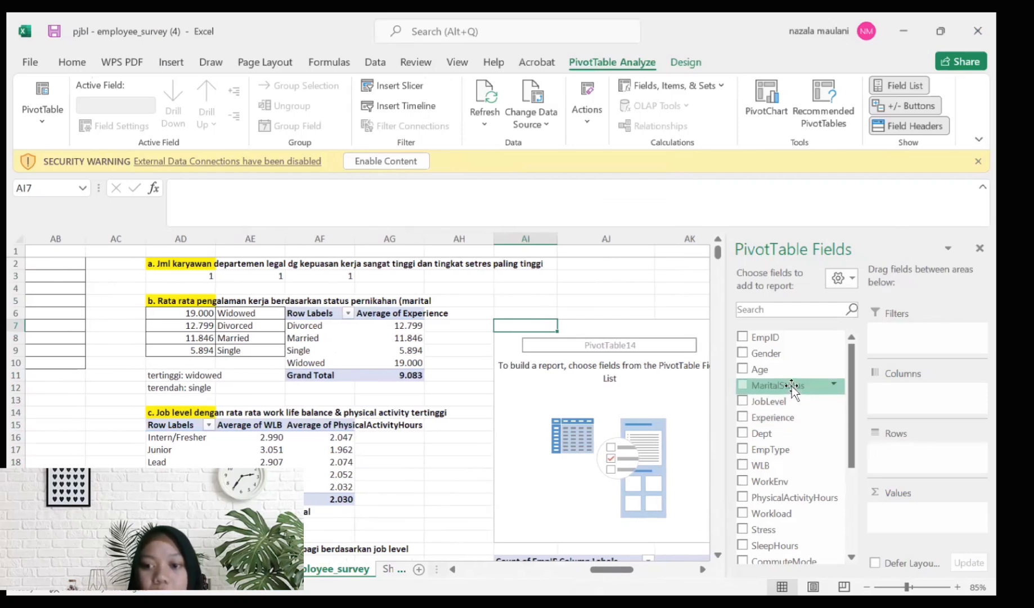
left_click_drag(797, 387, 909, 457)
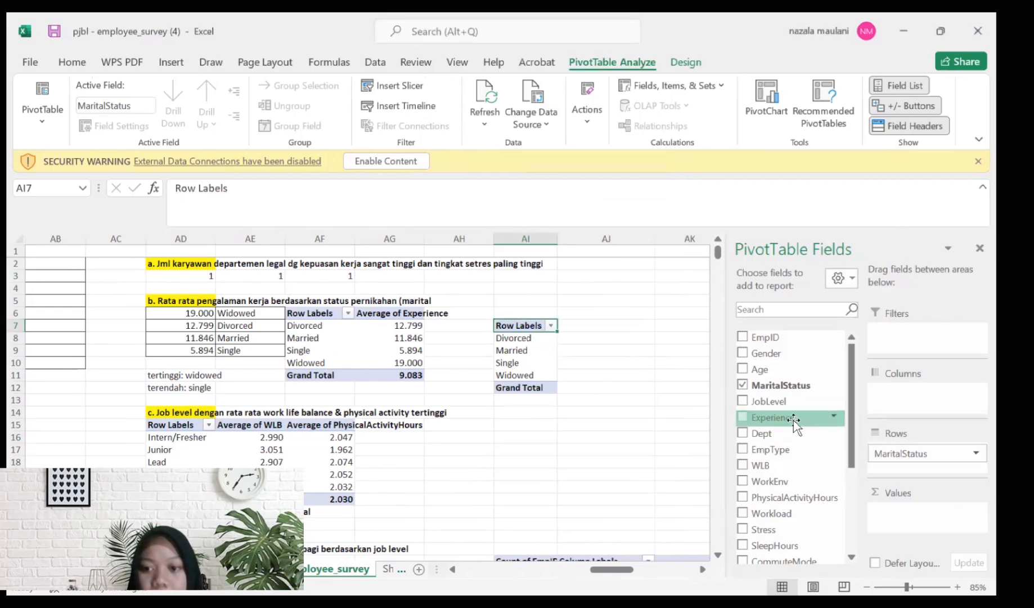
left_click_drag(793, 420, 903, 511)
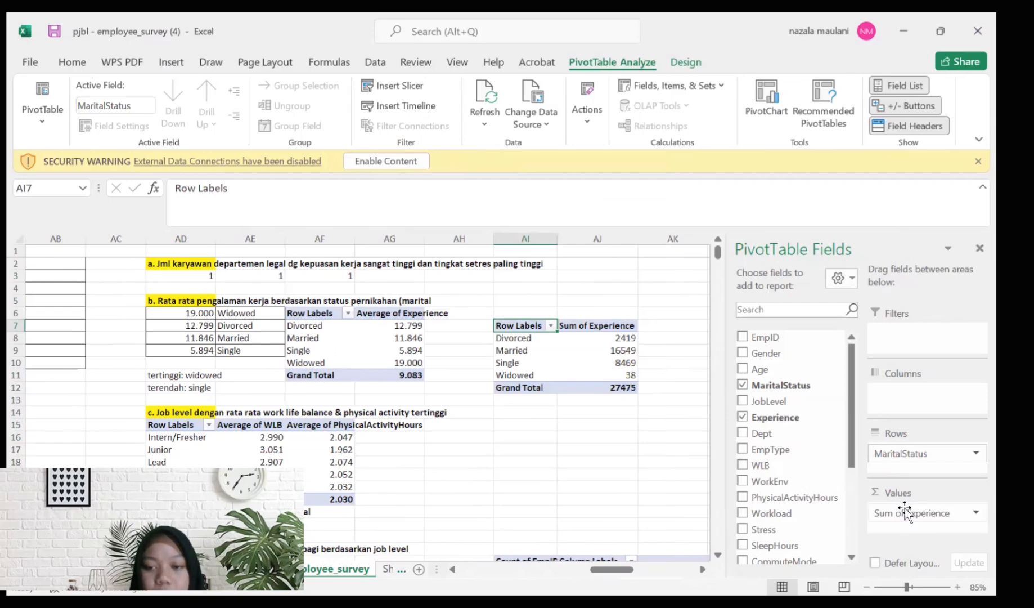
Step: Summarize the PivotTable's Experience values by Average and close the field list
left_click(588, 325)
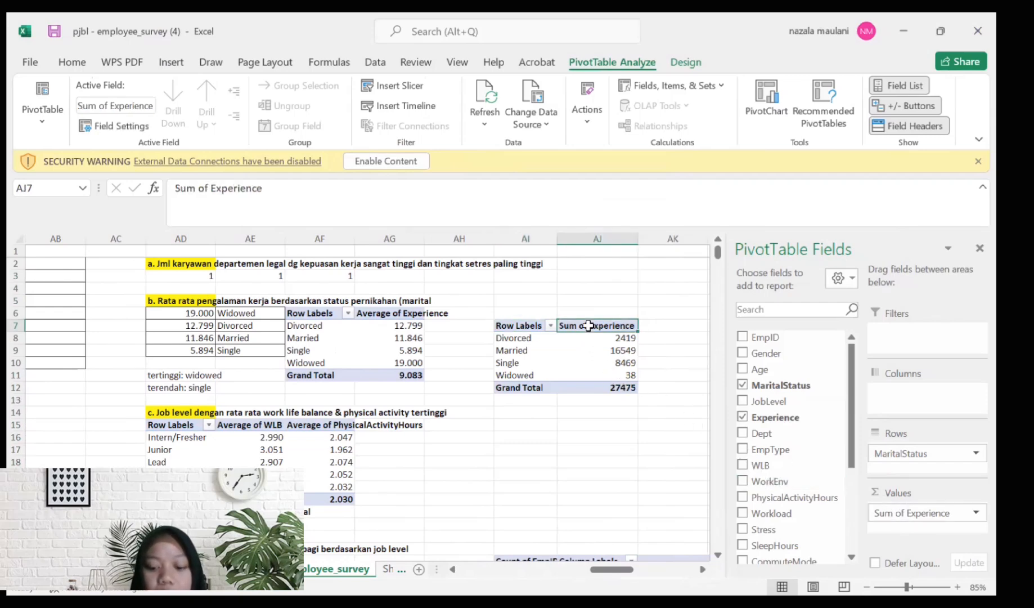
right_click(587, 325)
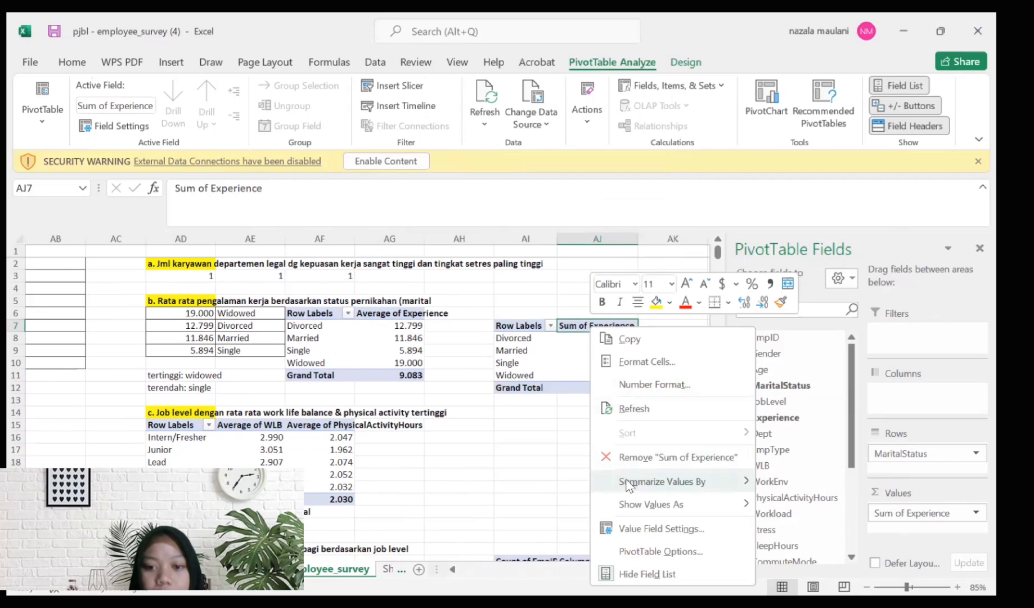
mouse_move(628, 485)
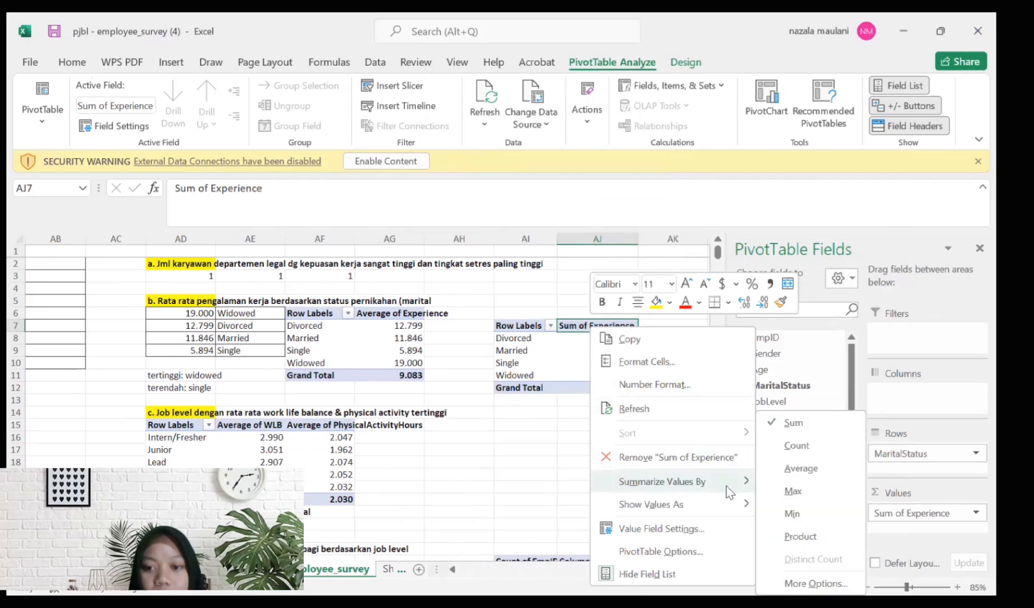
left_click(787, 471)
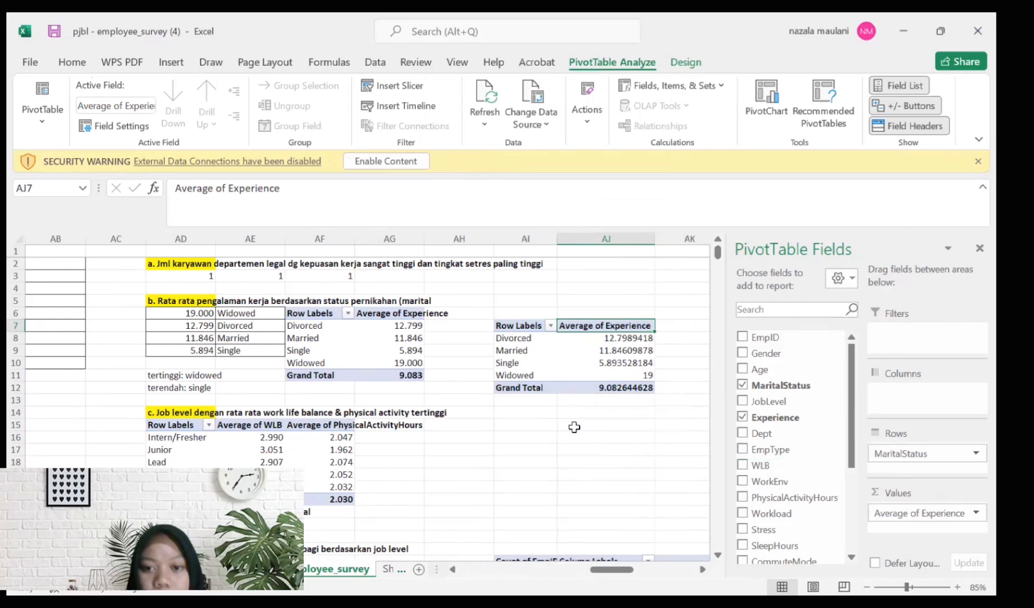
left_click(975, 249)
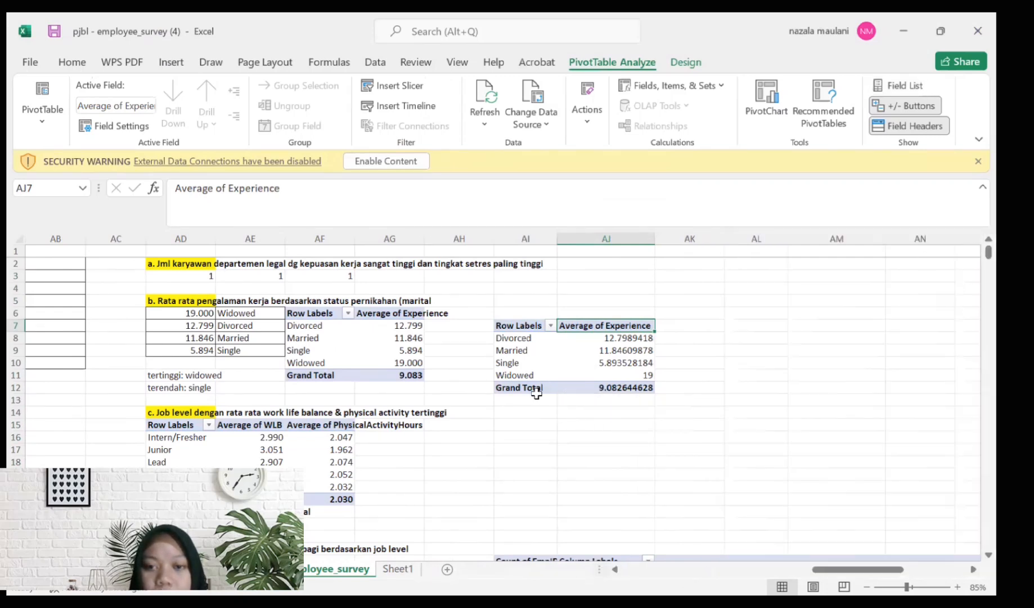
Step: Format the marital status PivotTable in AI7:AJ12 as Number with 3 decimal places
left_click_drag(534, 326, 607, 388)
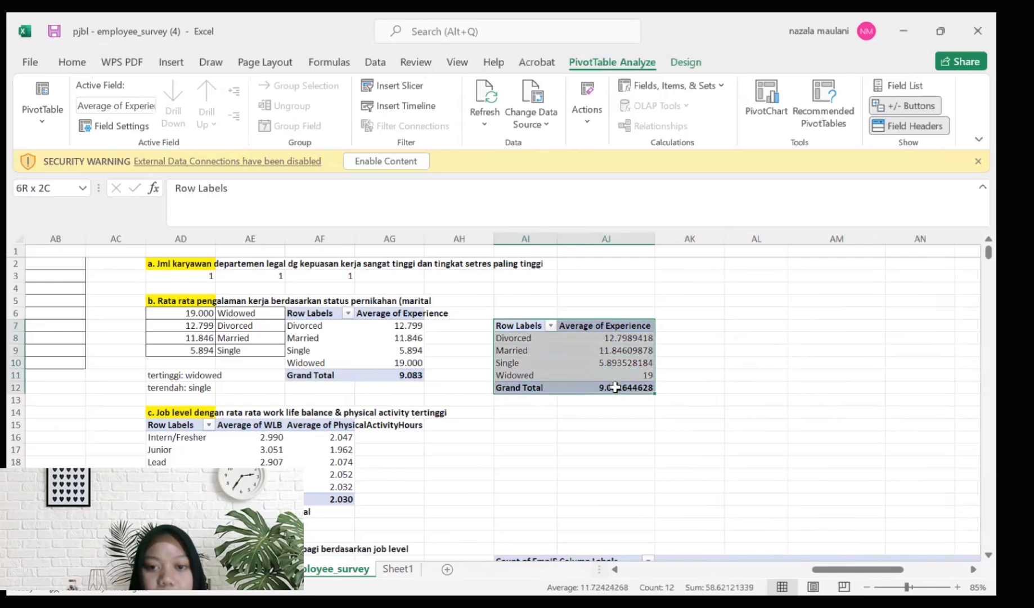
left_click(84, 61)
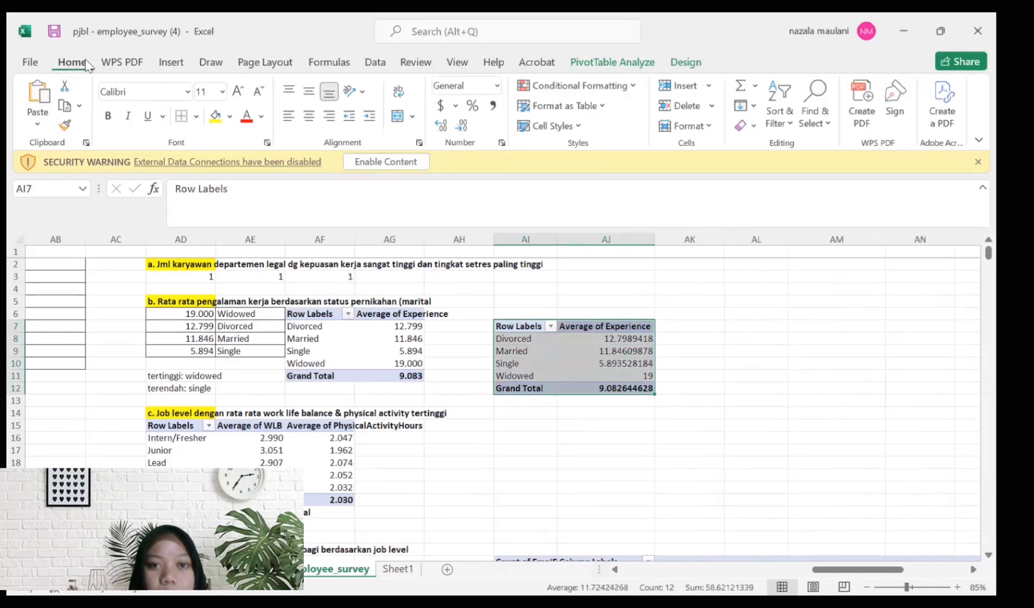
left_click(502, 144)
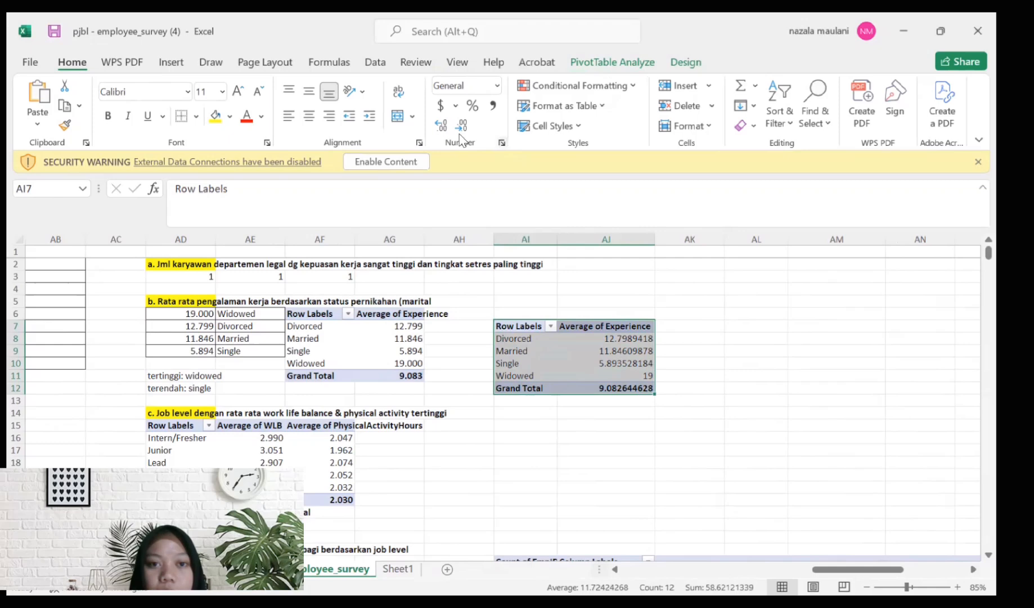
left_click(418, 112)
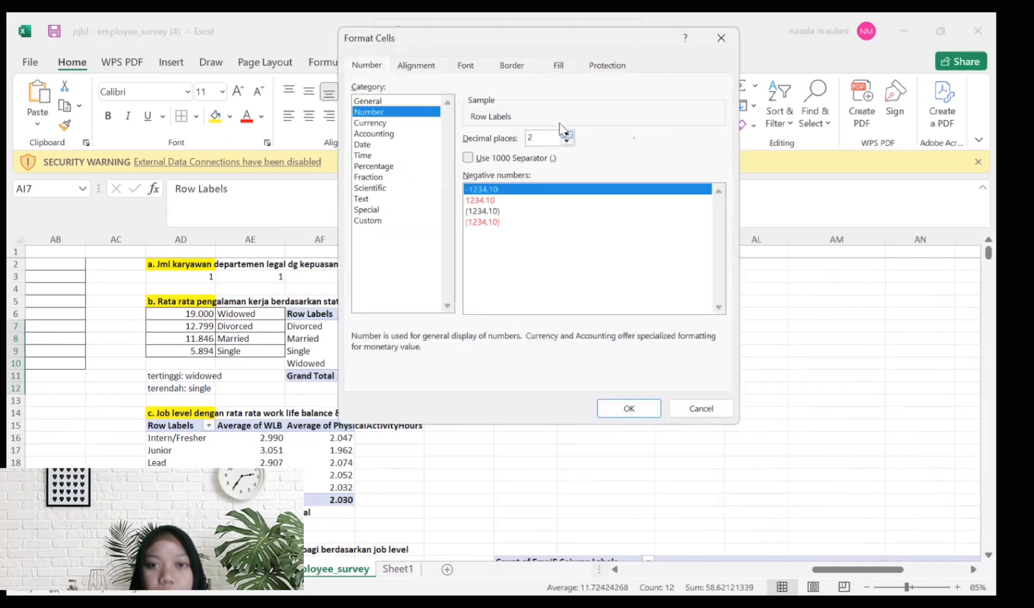
left_click(566, 135)
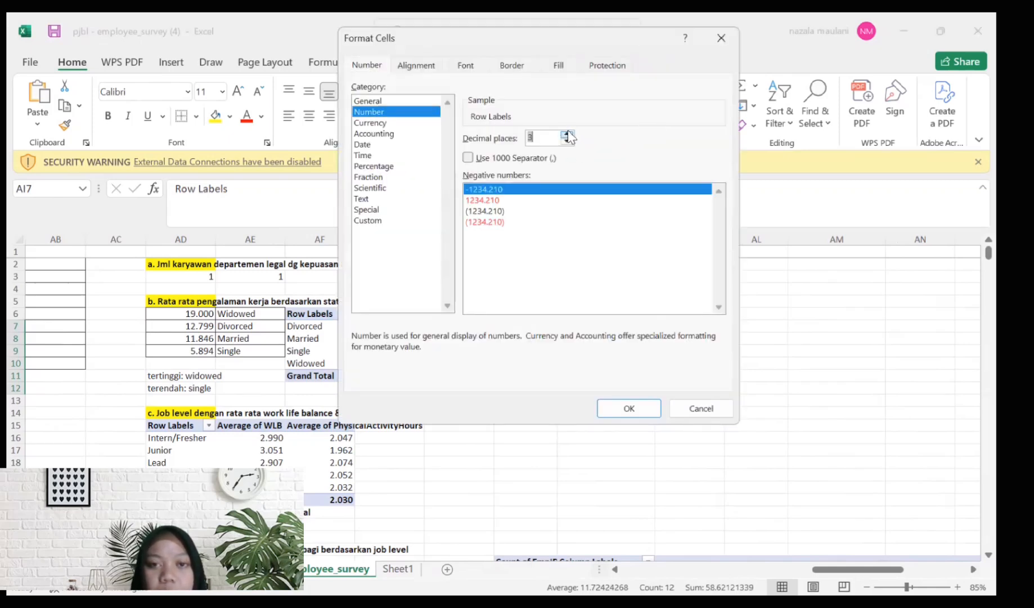
left_click(624, 406)
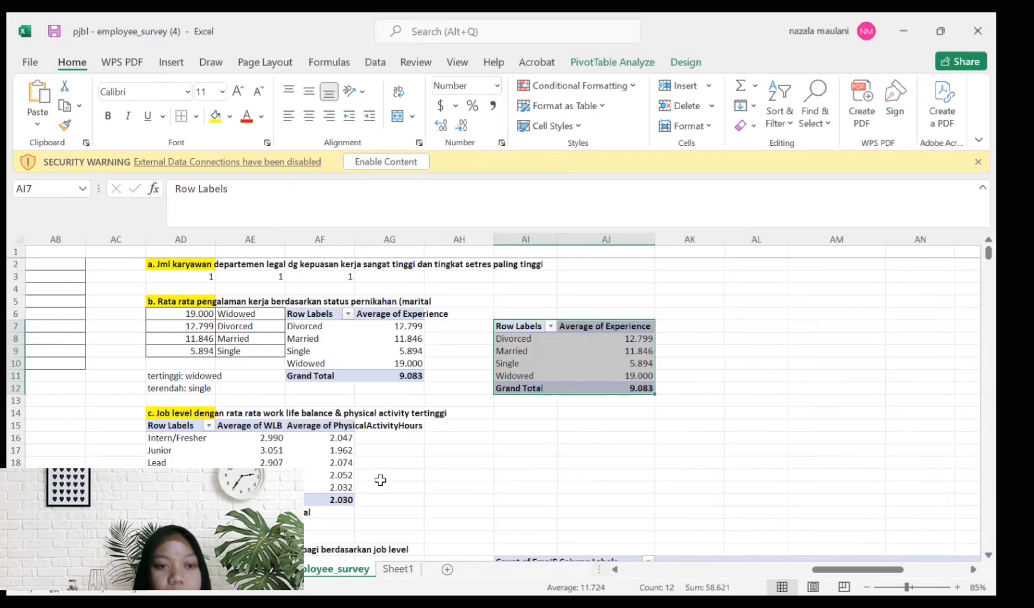
Step: Select the full survey data range A1:W3026, headers included, and create a PivotTable from it on a new worksheet
scroll(380, 479, "down", 3)
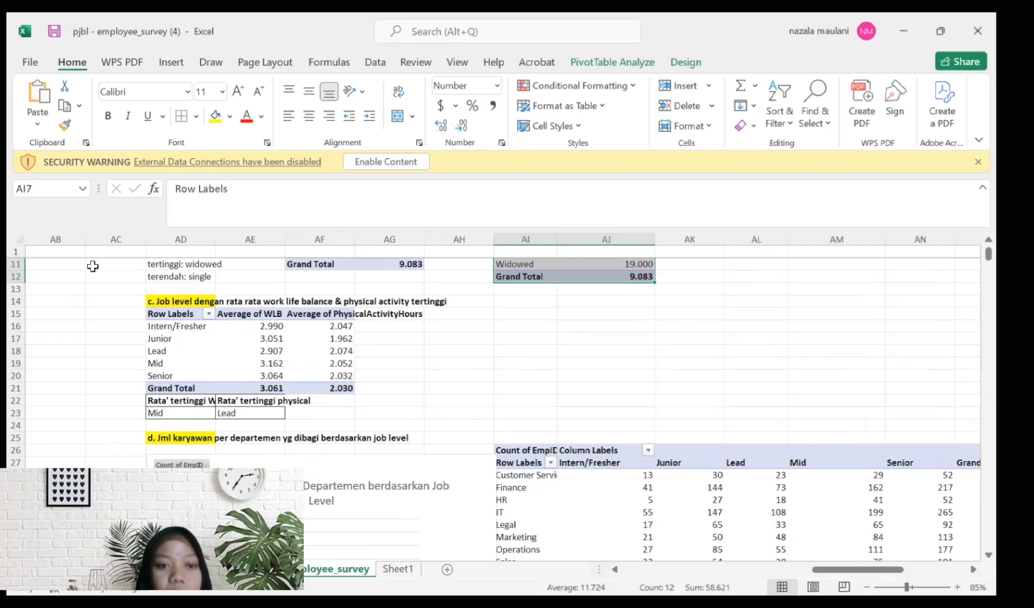
scroll(101, 286, "left", 10)
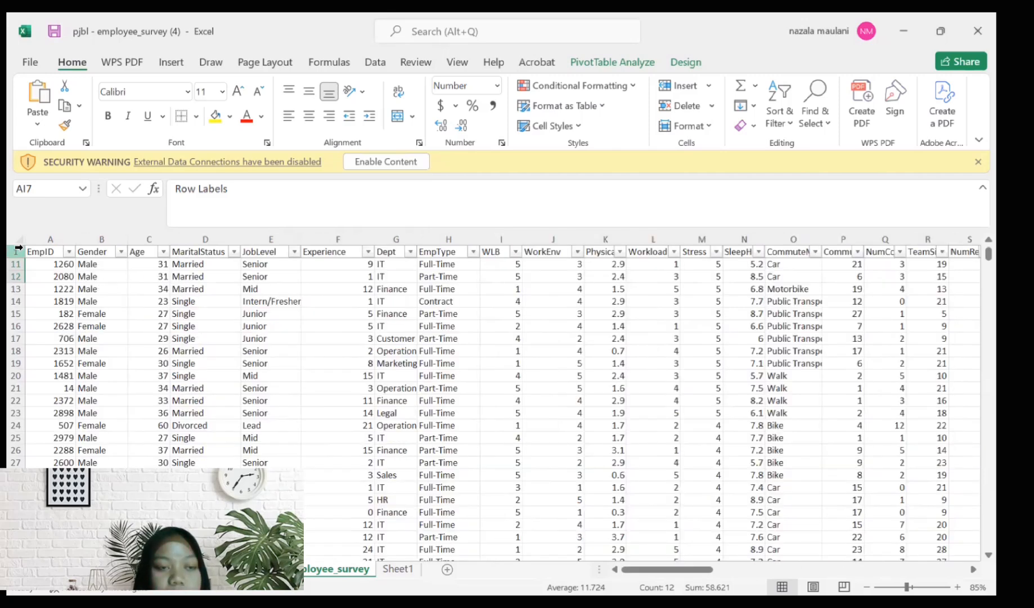
left_click(43, 251)
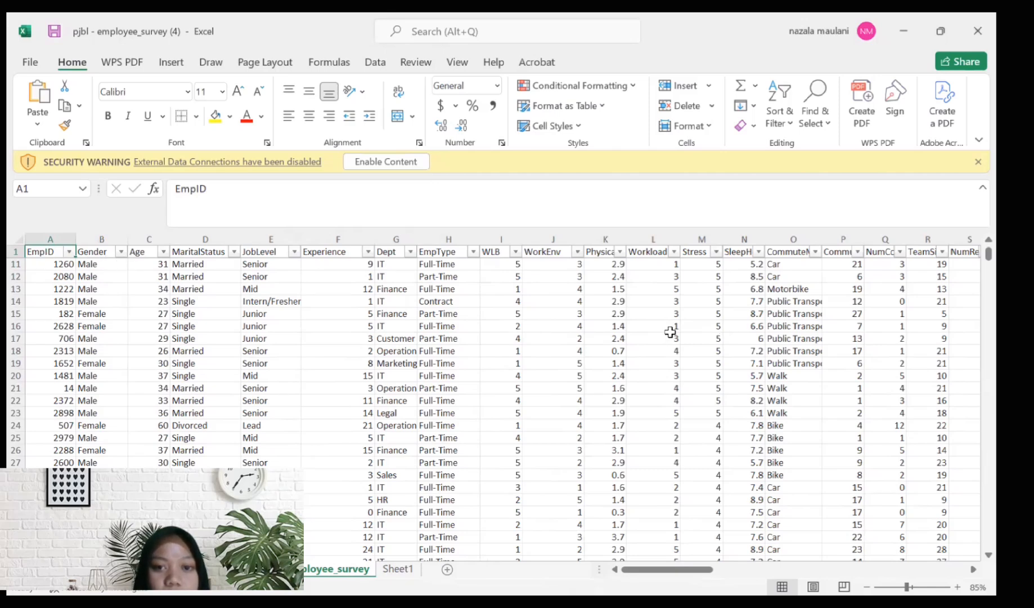
left_click_drag(671, 332, 820, 362)
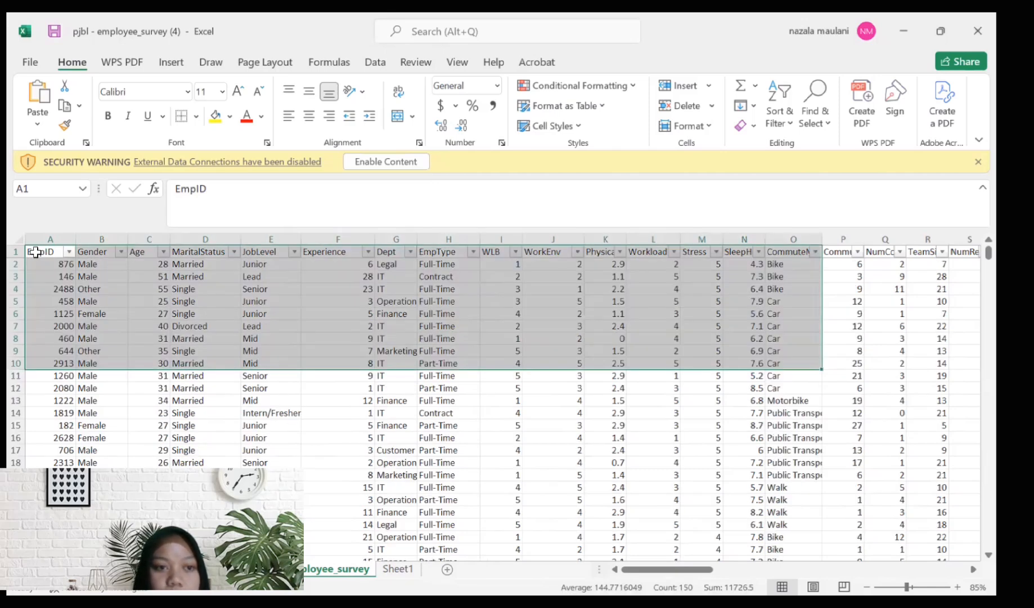
left_click_drag(34, 253, 239, 257)
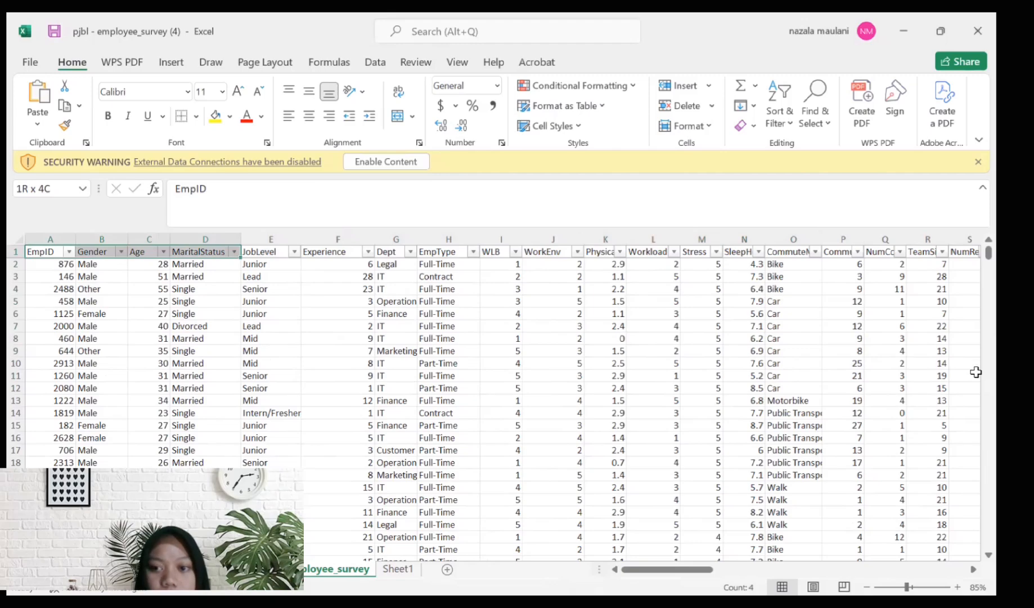
left_click_drag(239, 257, 710, 490)
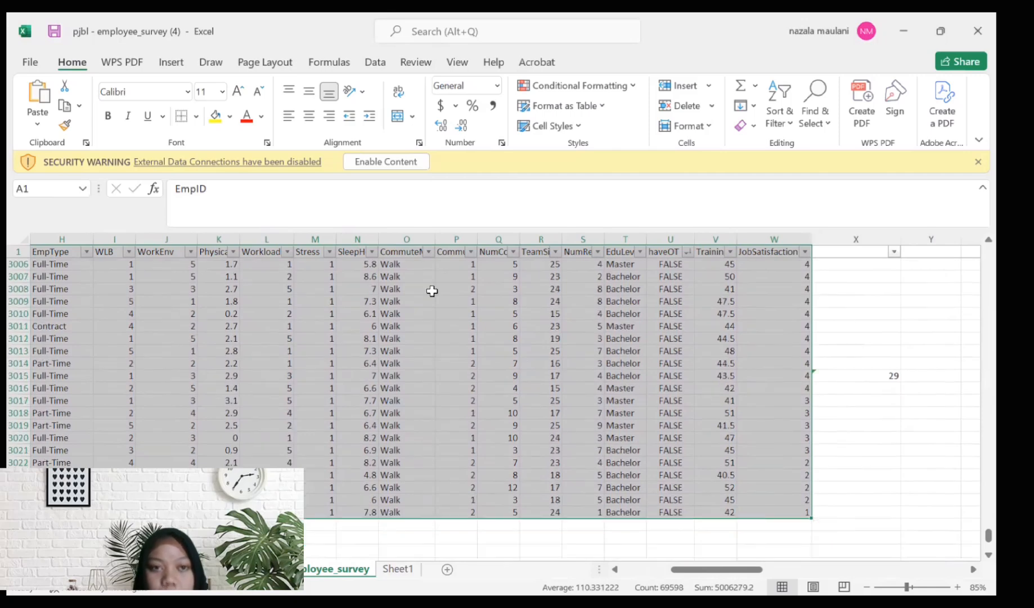
left_click(164, 64)
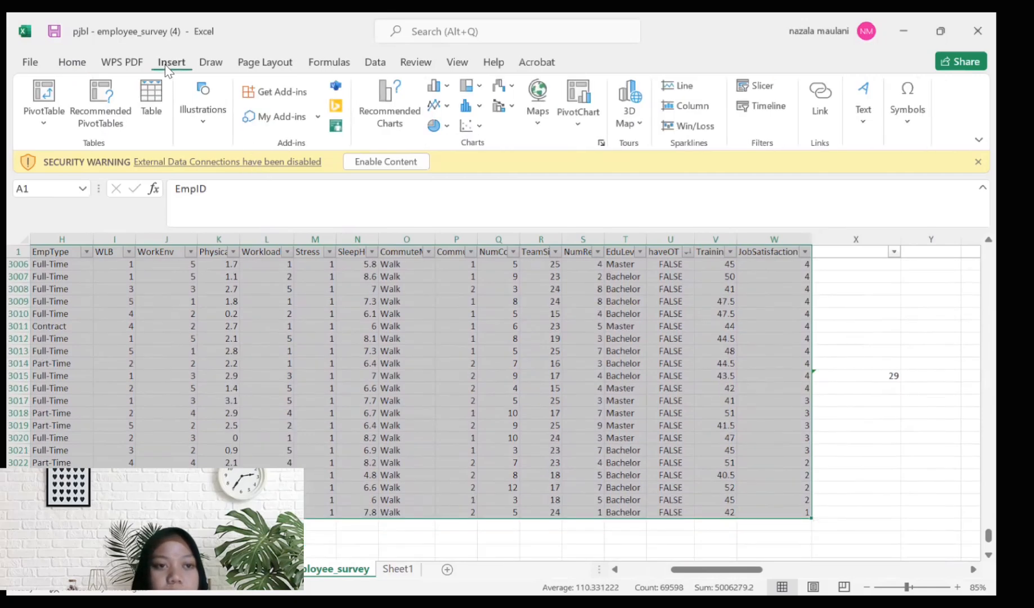
left_click(34, 106)
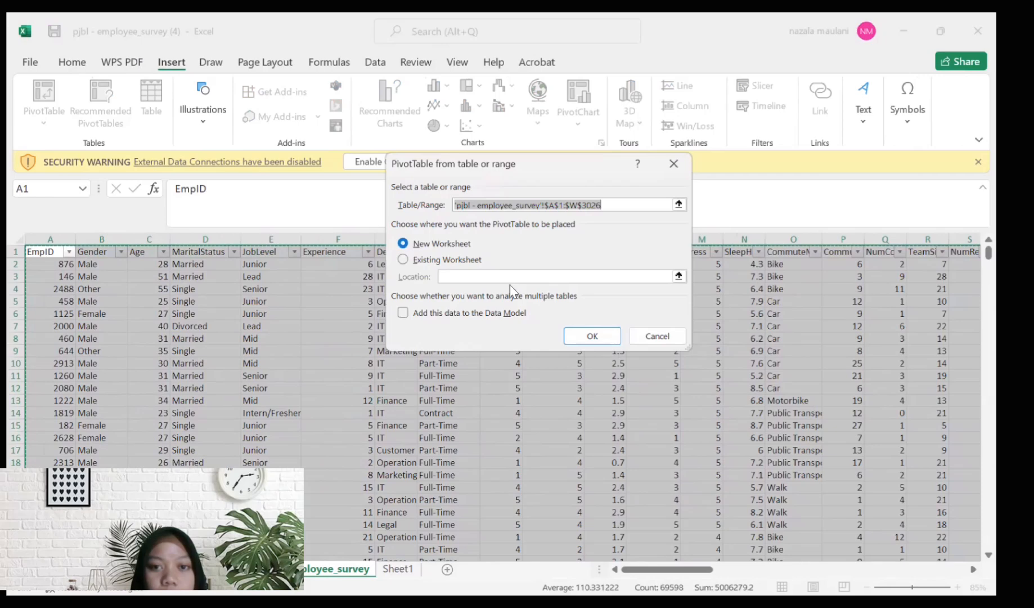
left_click(588, 332)
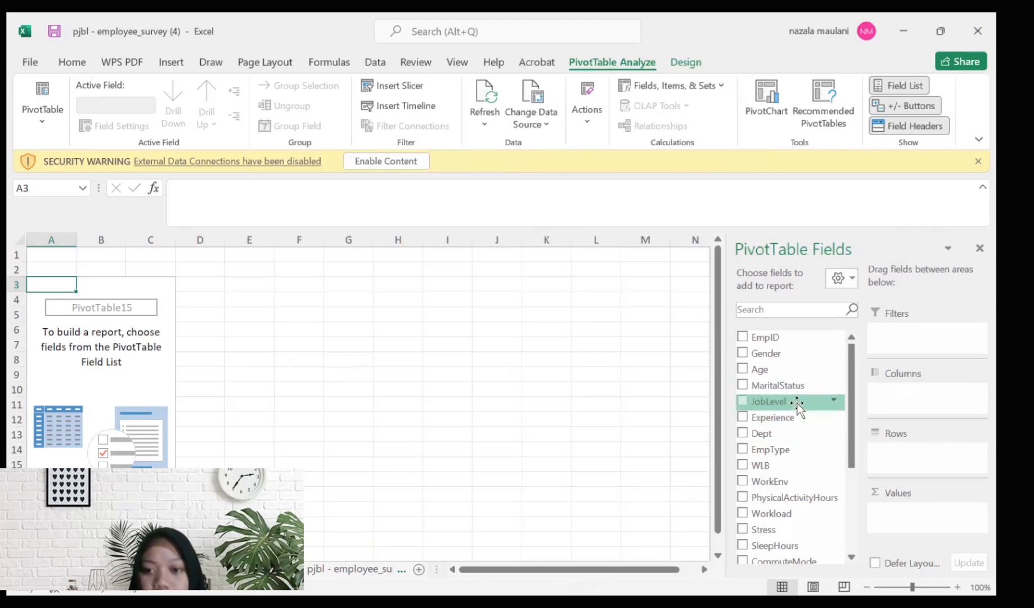
Step: Add JobLevel as the row field and WLB and PhysicalActivityHours as value fields of the PivotTable
left_click_drag(797, 403, 903, 453)
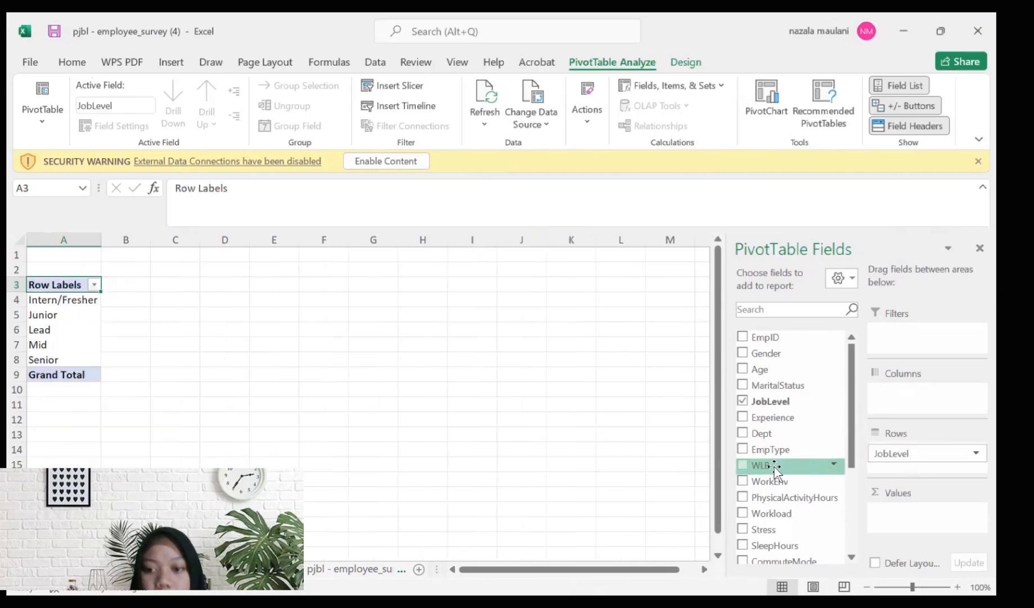
left_click_drag(776, 468, 912, 512)
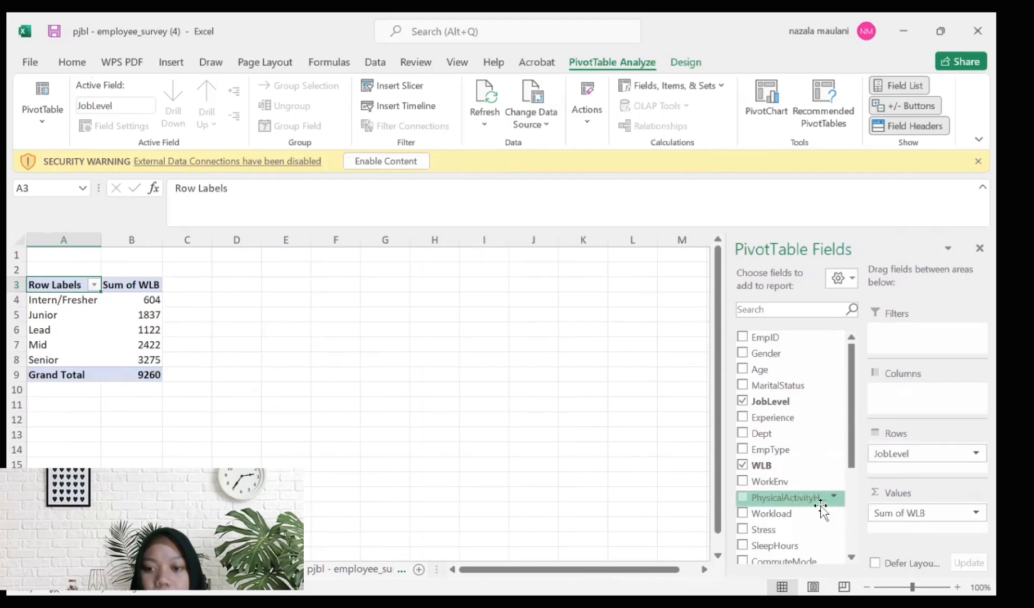
left_click_drag(789, 498, 908, 531)
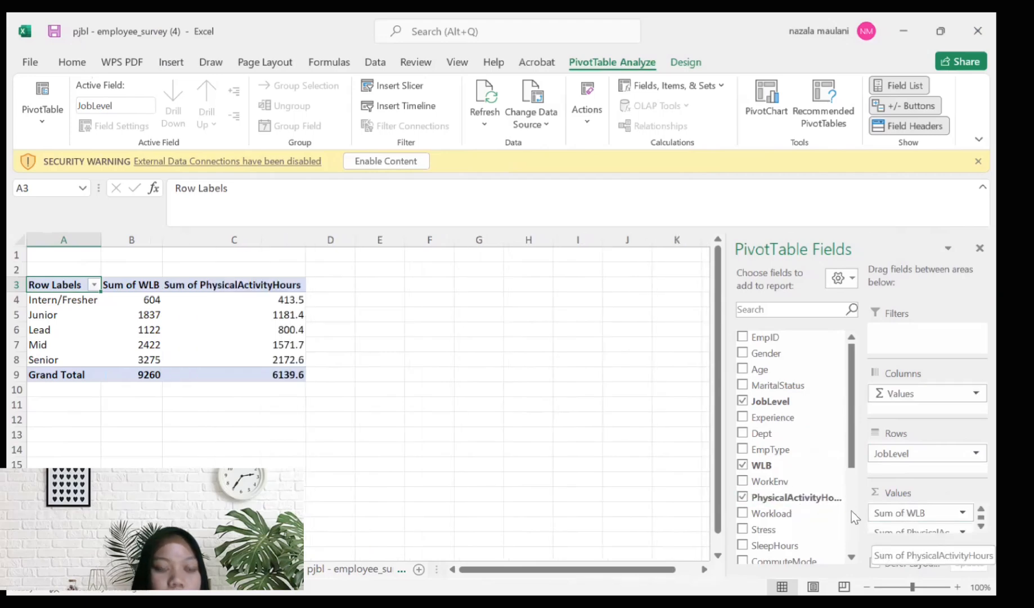
Step: Summarize both the WLB and PhysicalActivityHours values of the job level PivotTable by Average
left_click(135, 286)
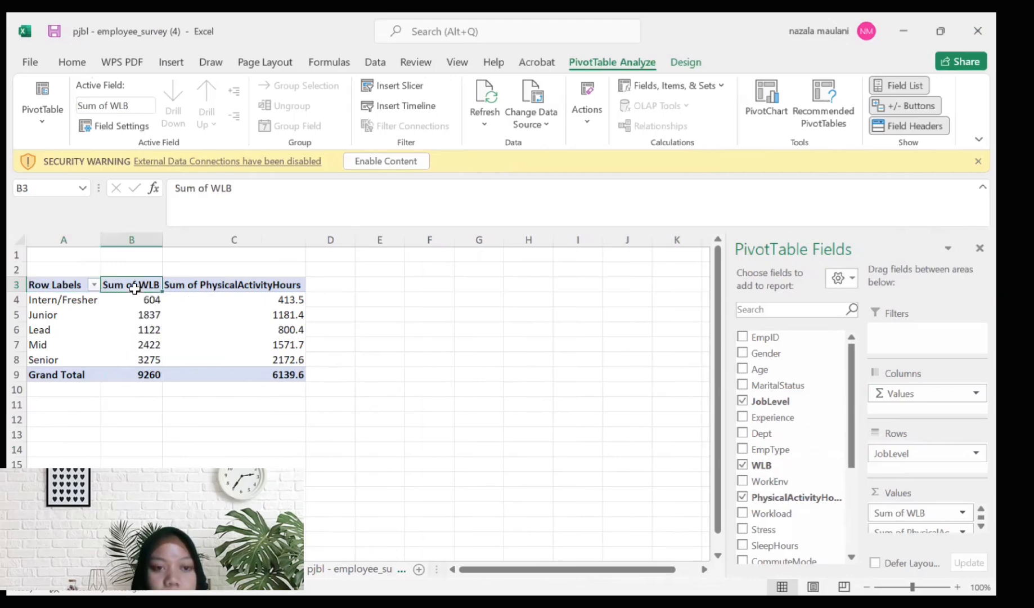
right_click(135, 288)
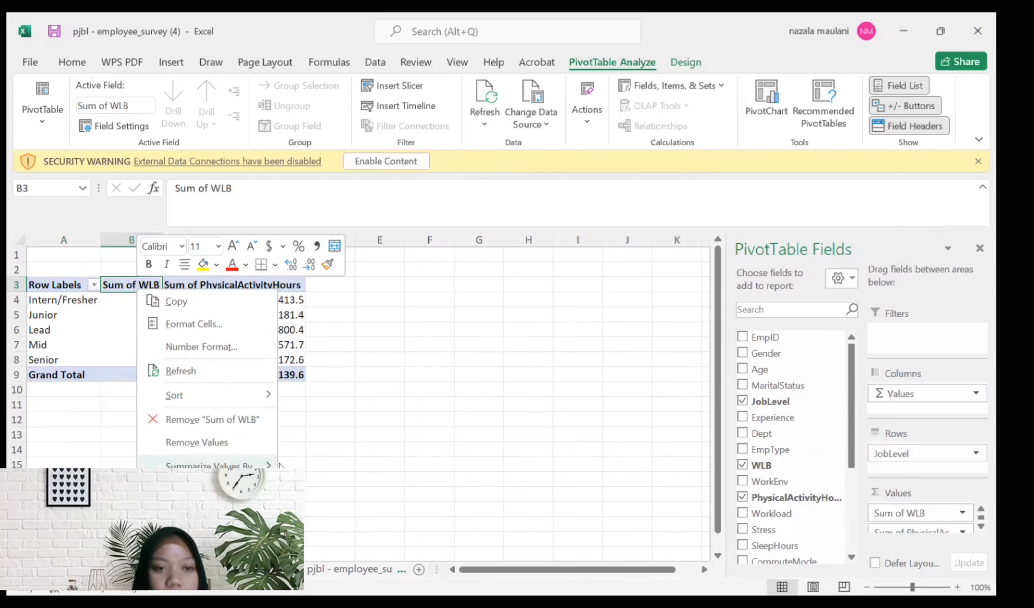
left_click(264, 284)
right_click(265, 284)
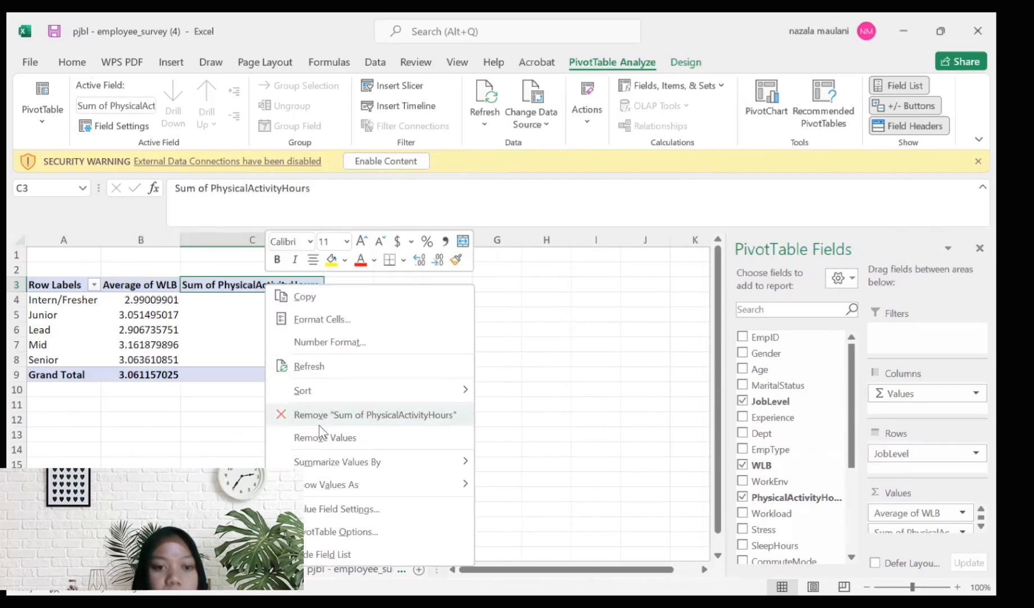
mouse_move(337, 467)
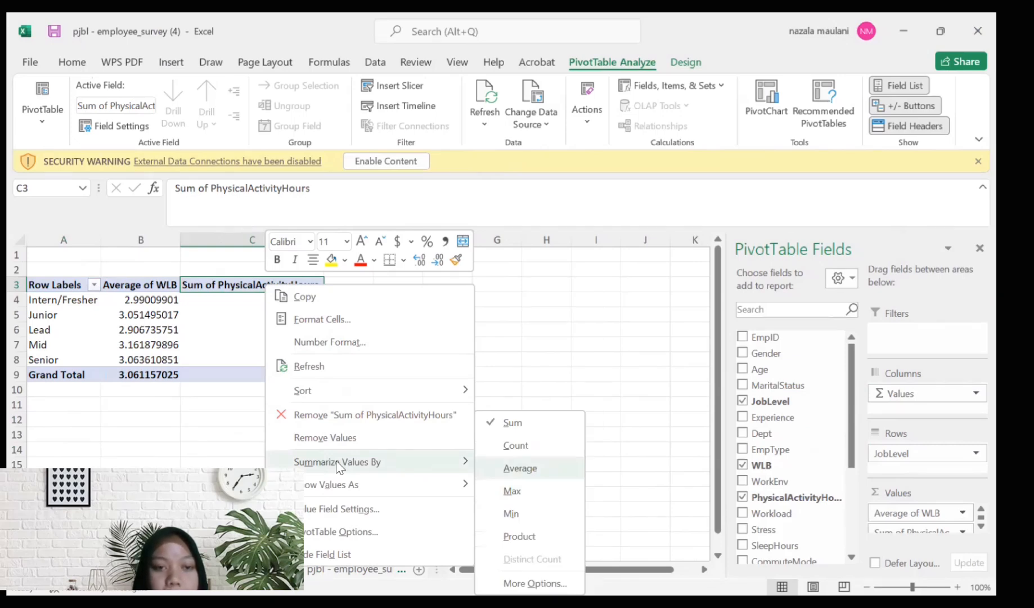
left_click(520, 468)
Step: Copy the job level PivotTable in A3:C9 and paste it at cell AI15 of the employee survey sheet
left_click(74, 285)
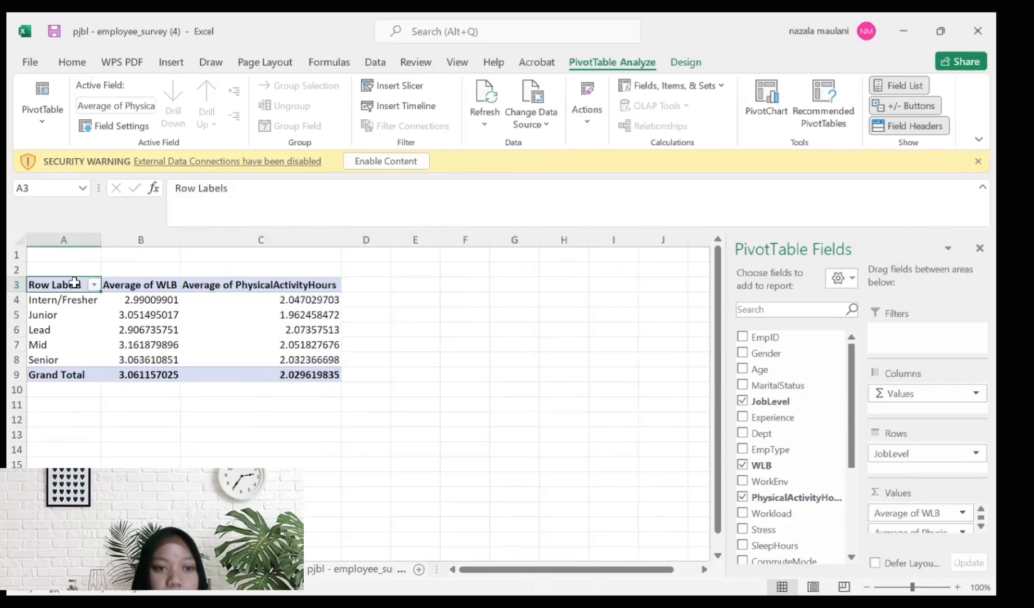
left_click_drag(75, 284, 274, 372)
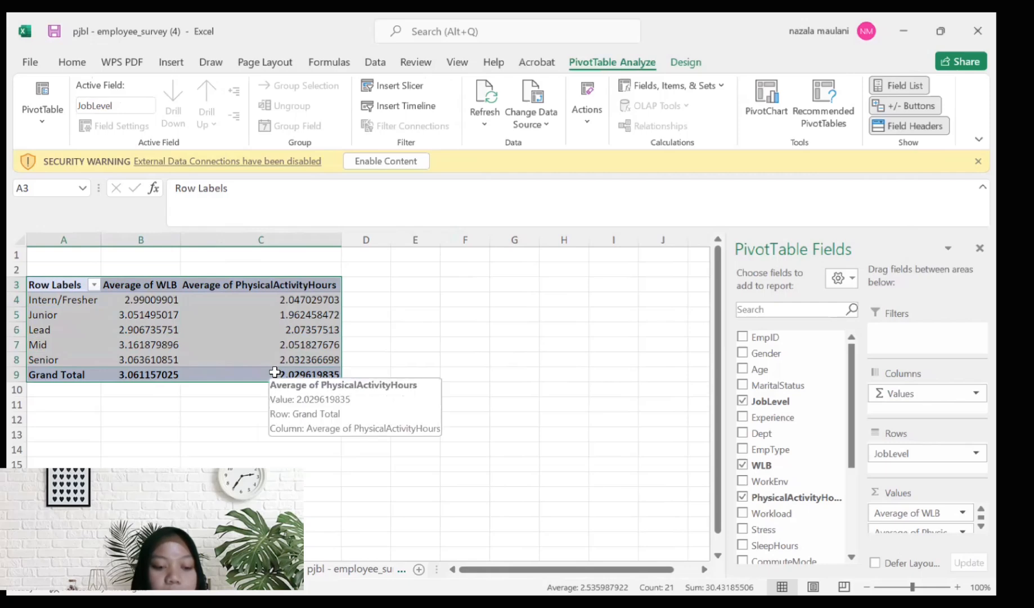
key("ctrl+c")
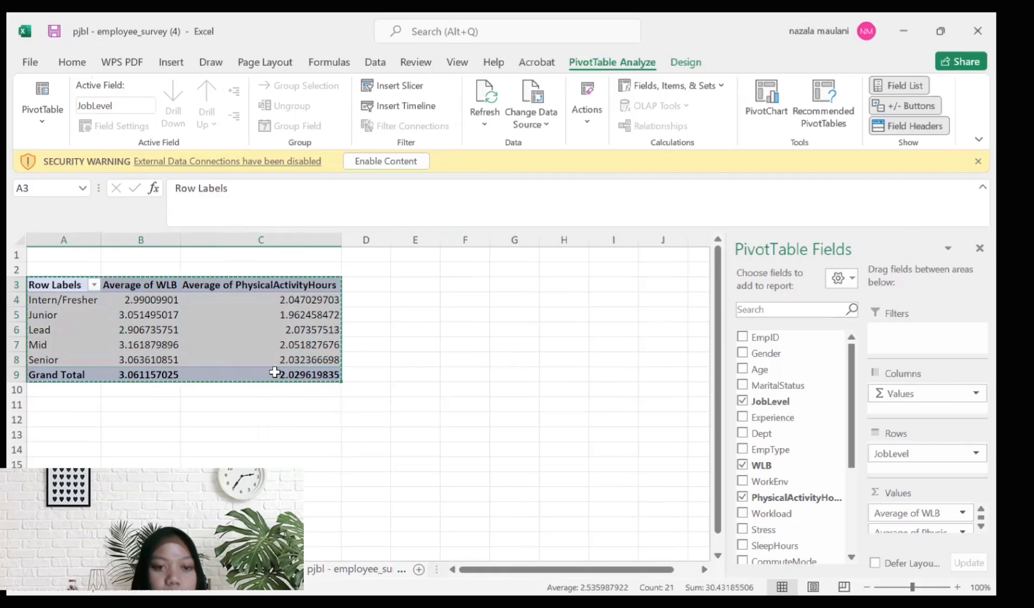
left_click(349, 568)
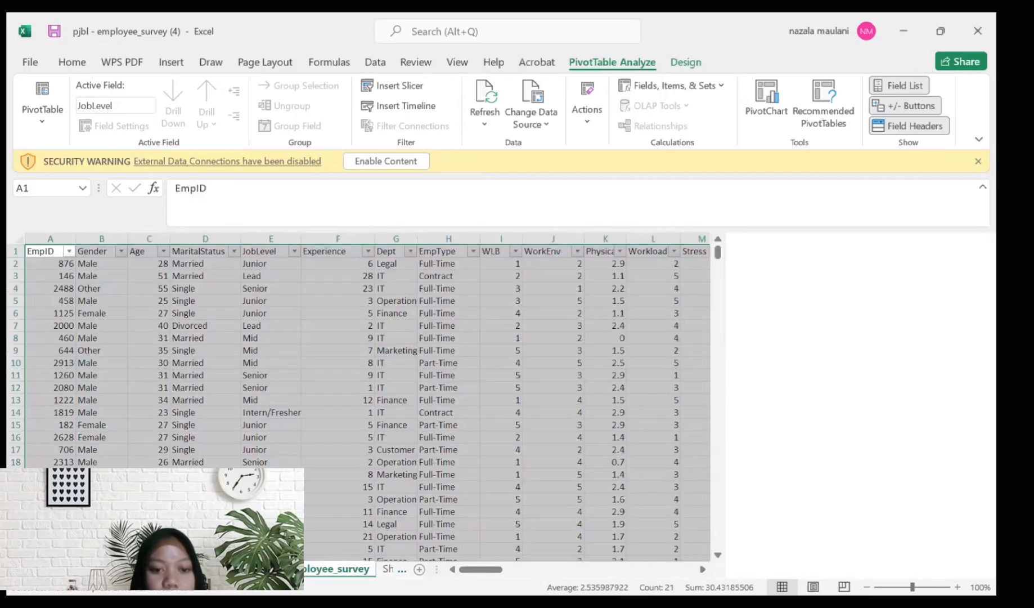
scroll(629, 495, "right", 15)
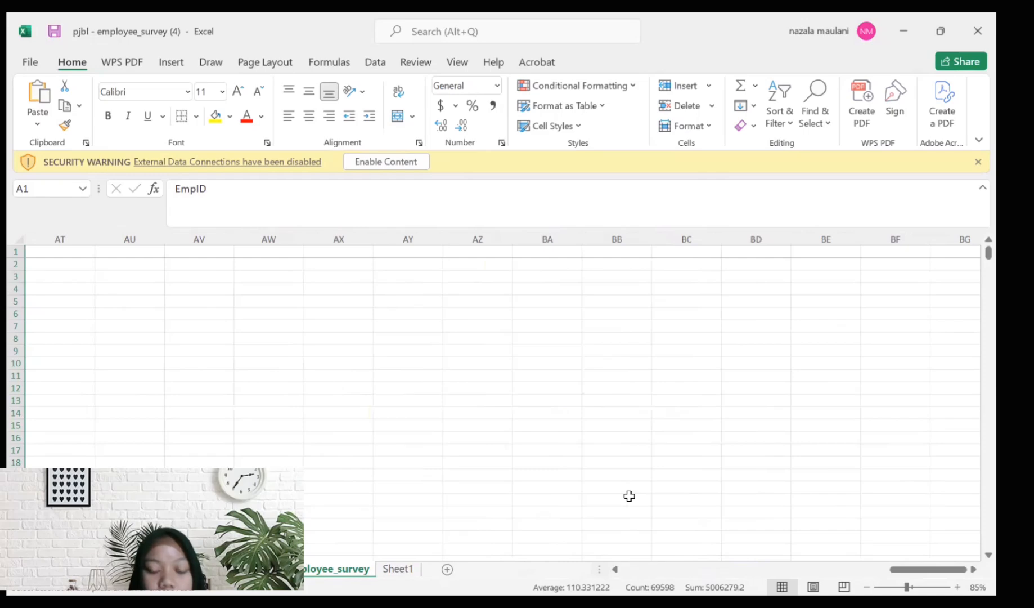
scroll(629, 495, "left", 8)
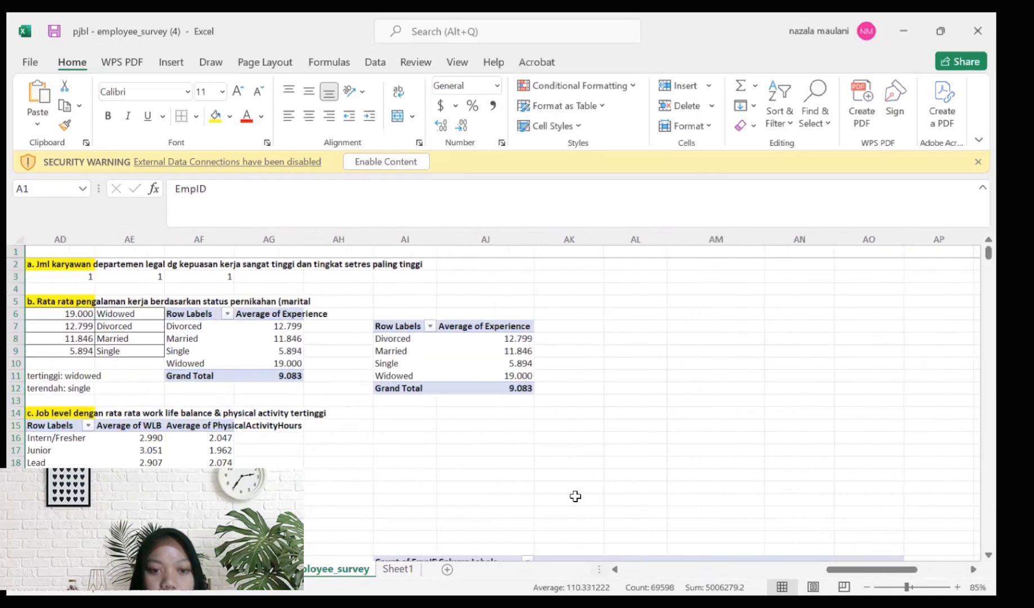
left_click(401, 424)
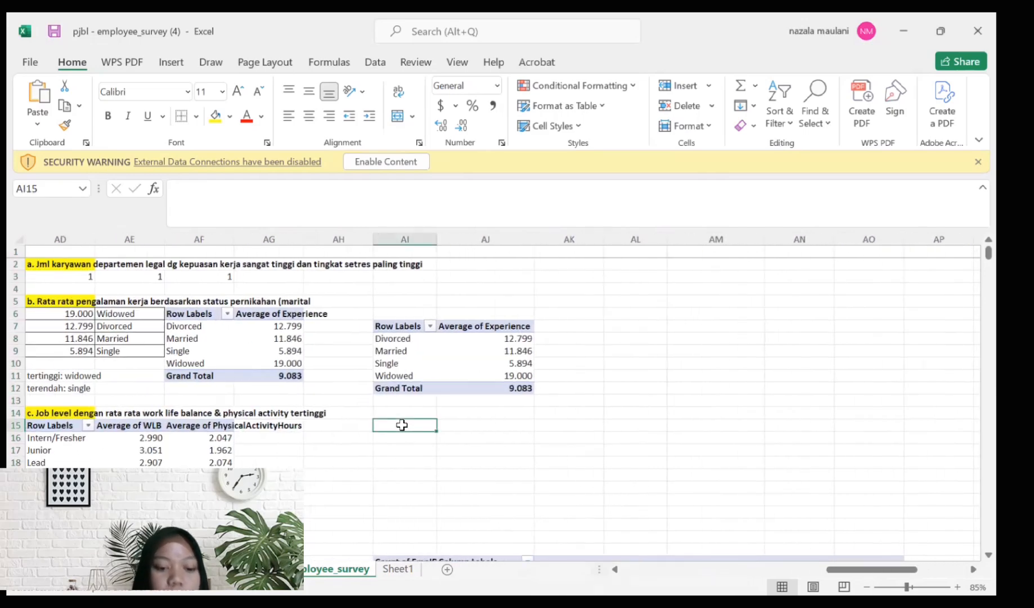
key("ctrl+v")
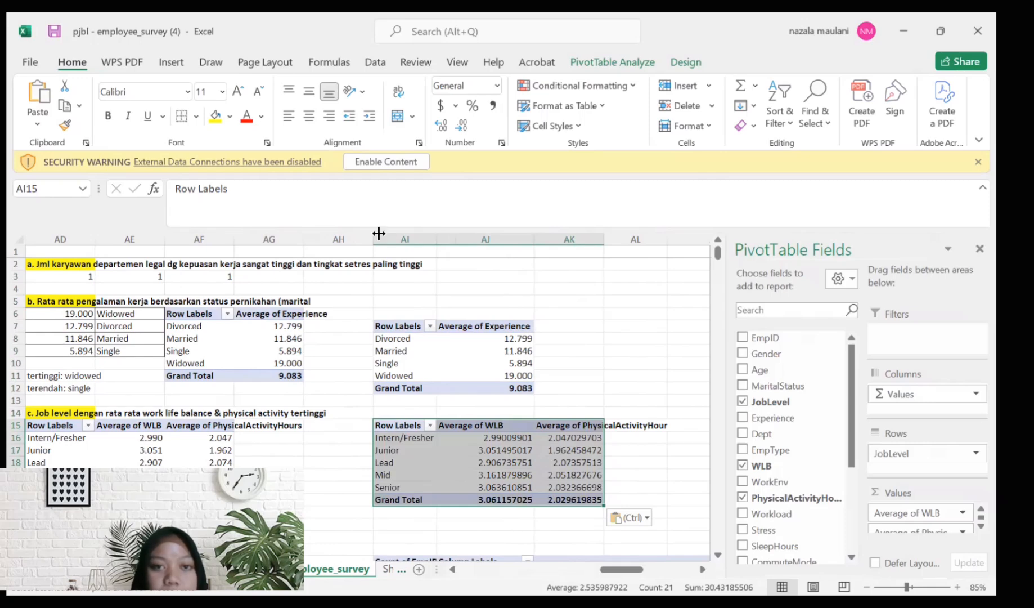
Step: Format the pasted job level PivotTable in AI15:AK21 as Number with 3 decimal places and close the field list
left_click(502, 144)
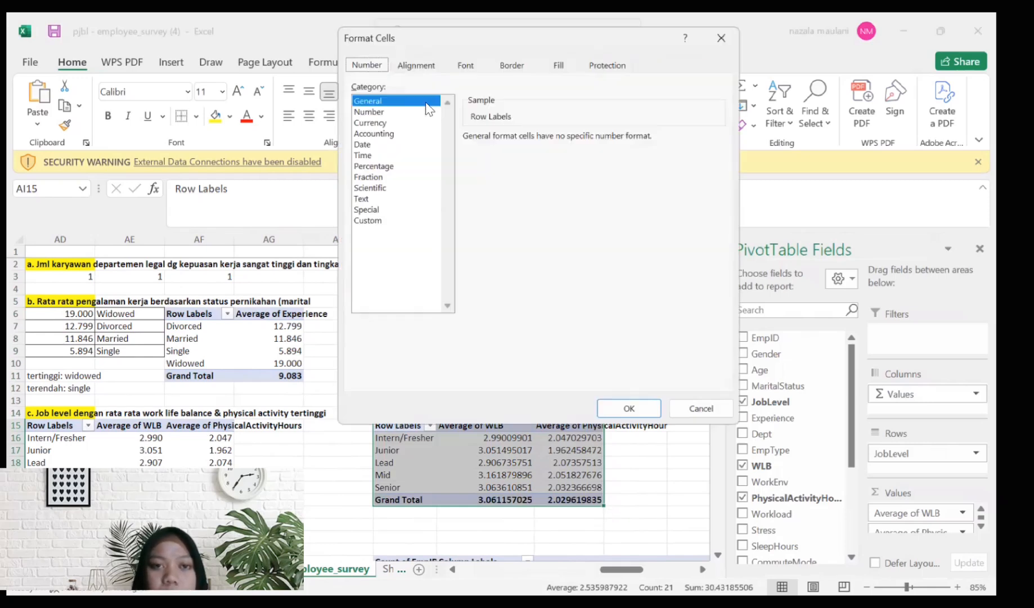
left_click(424, 123)
left_click(422, 112)
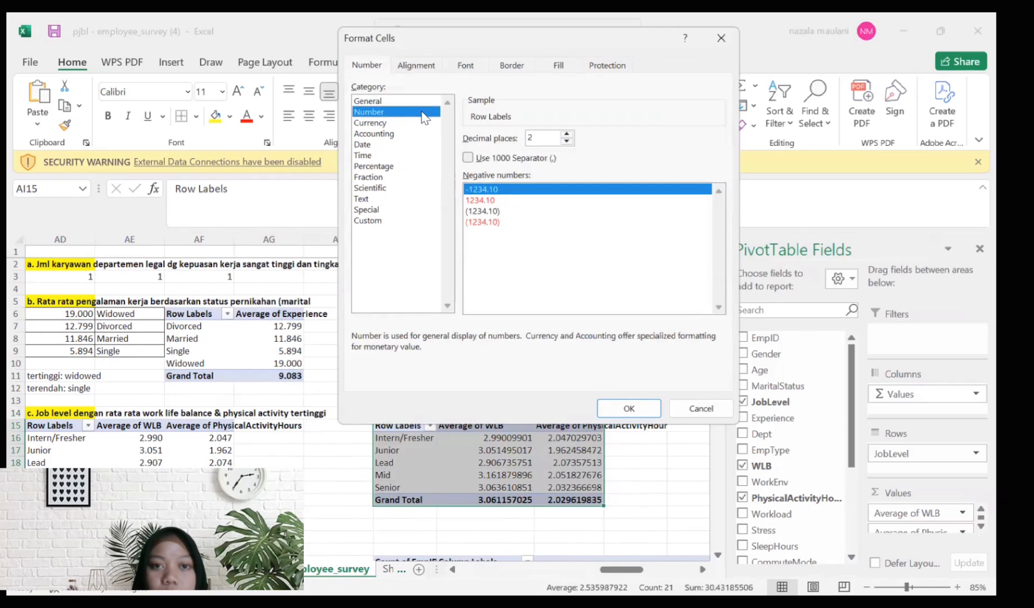
left_click(567, 135)
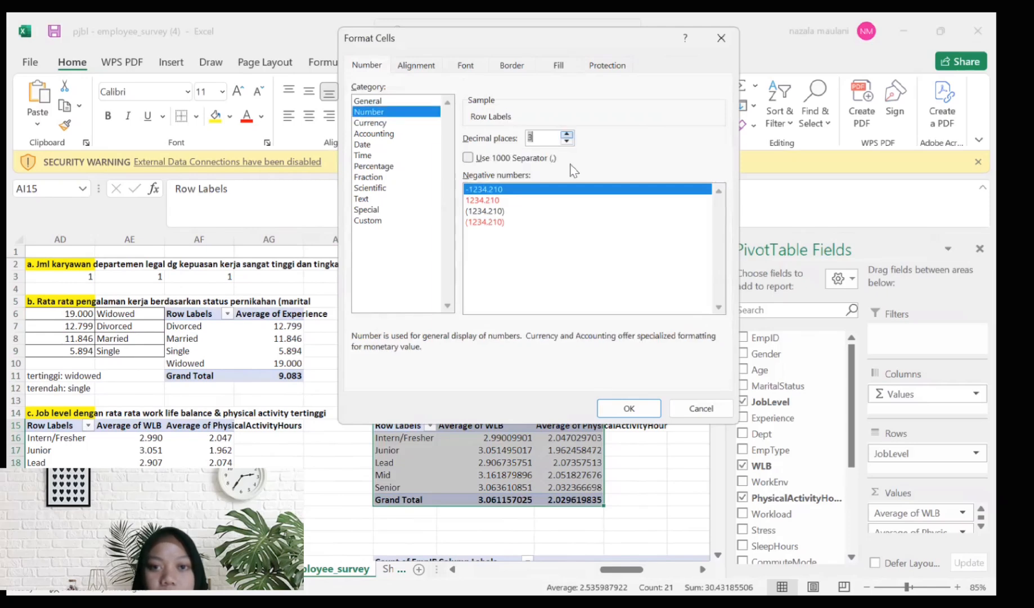
left_click(619, 407)
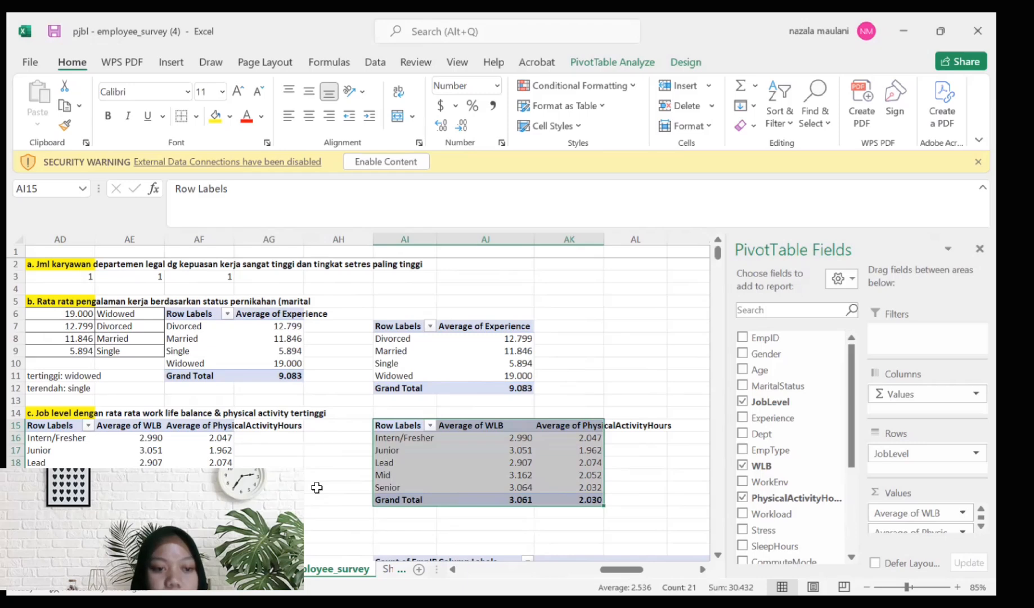
scroll(366, 394, "down", 5)
scroll(366, 394, "left", 1)
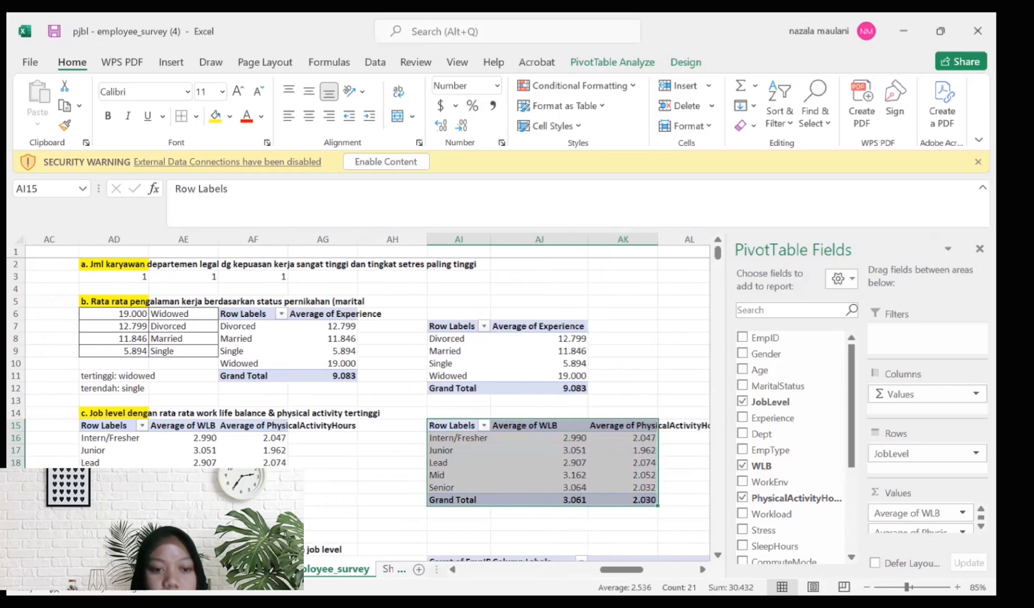
scroll(366, 394, "down", 2)
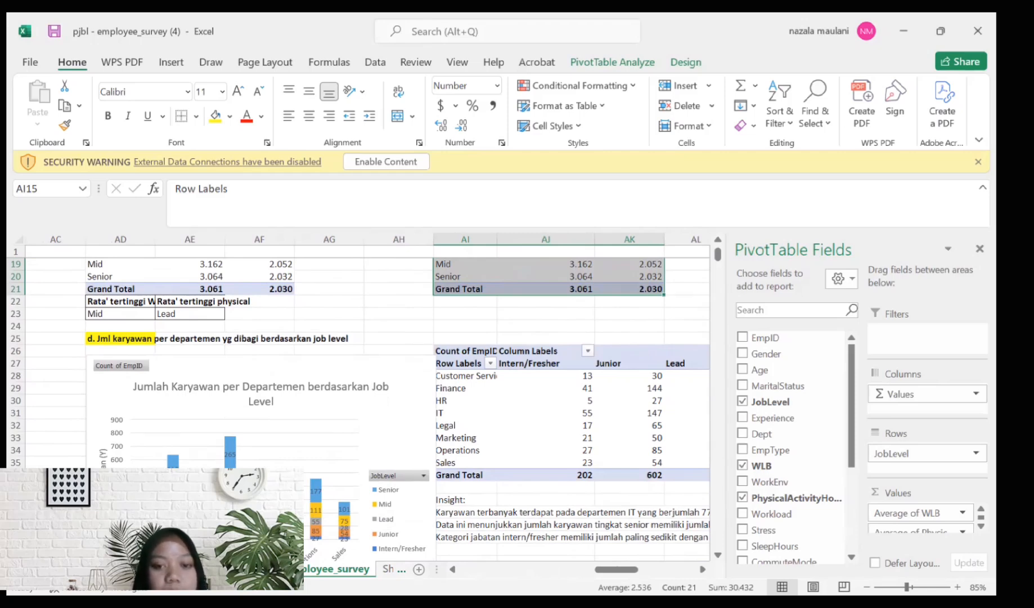
left_click(978, 249)
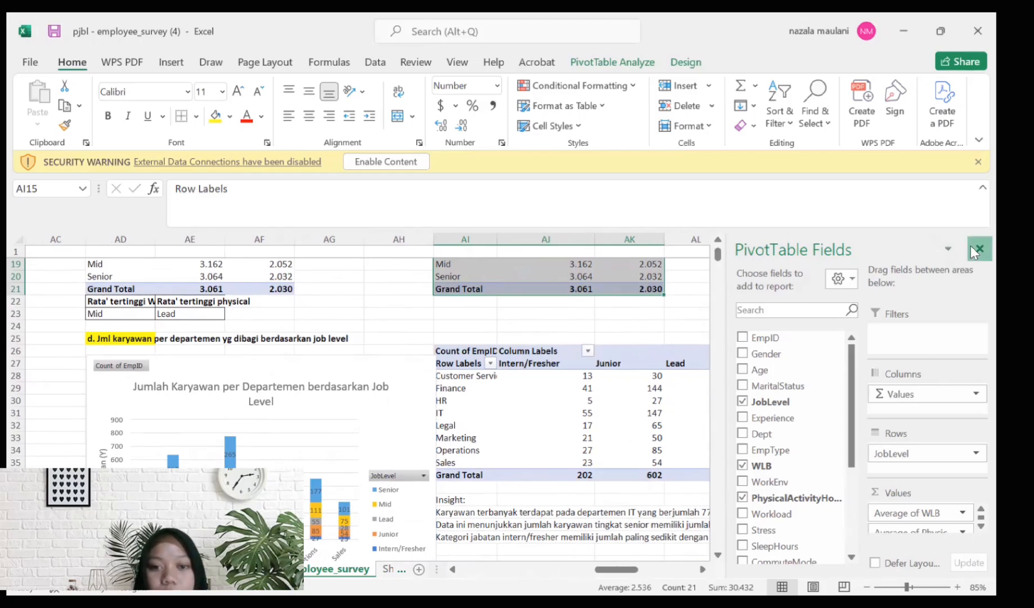
Step: Select the survey data A1:W3026 again and create another PivotTable from it on a new worksheet
scroll(187, 392, "left", 10)
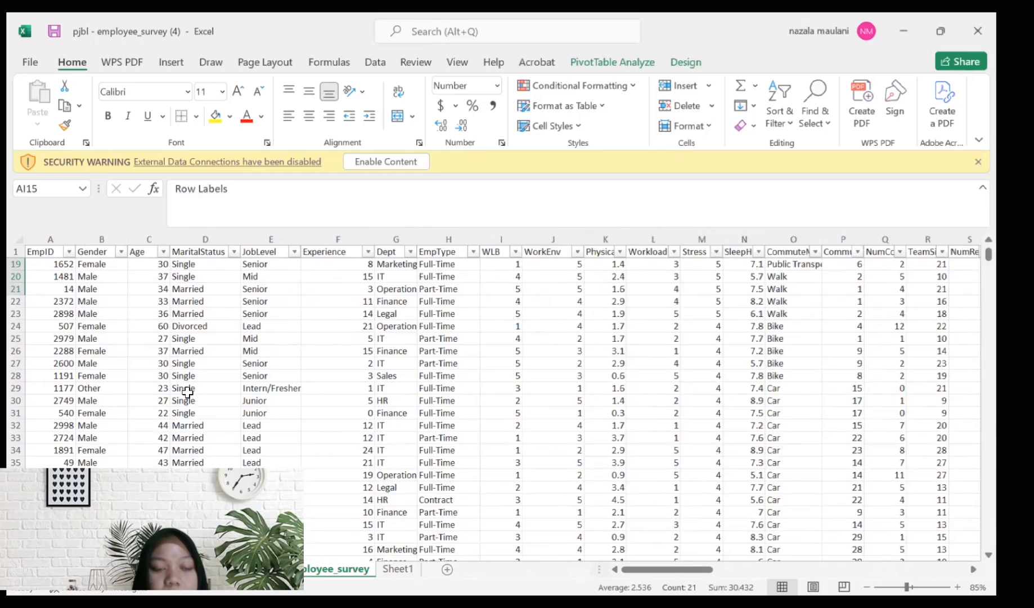
scroll(187, 392, "up", 6)
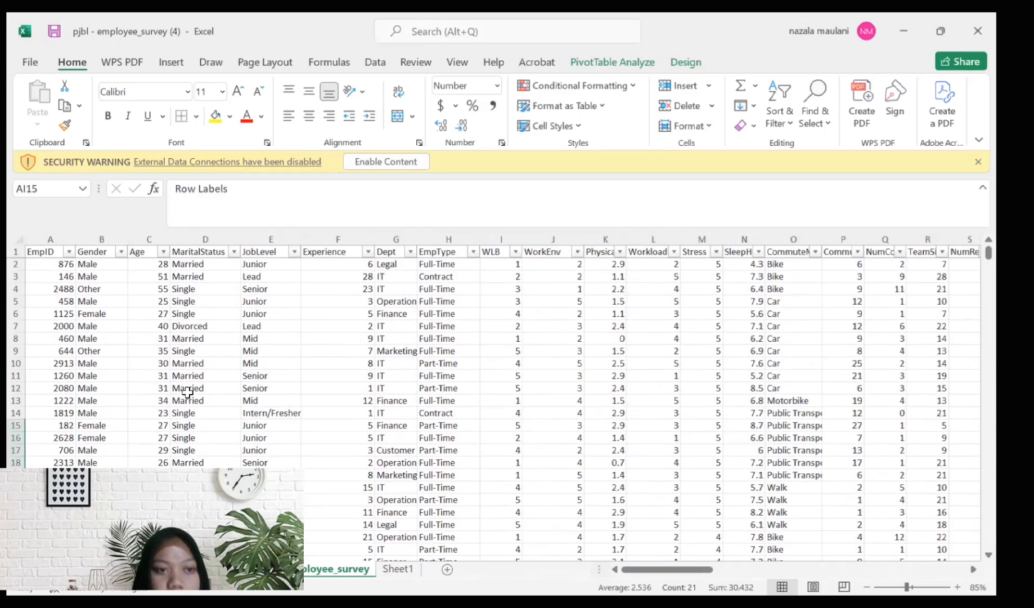
left_click(53, 252)
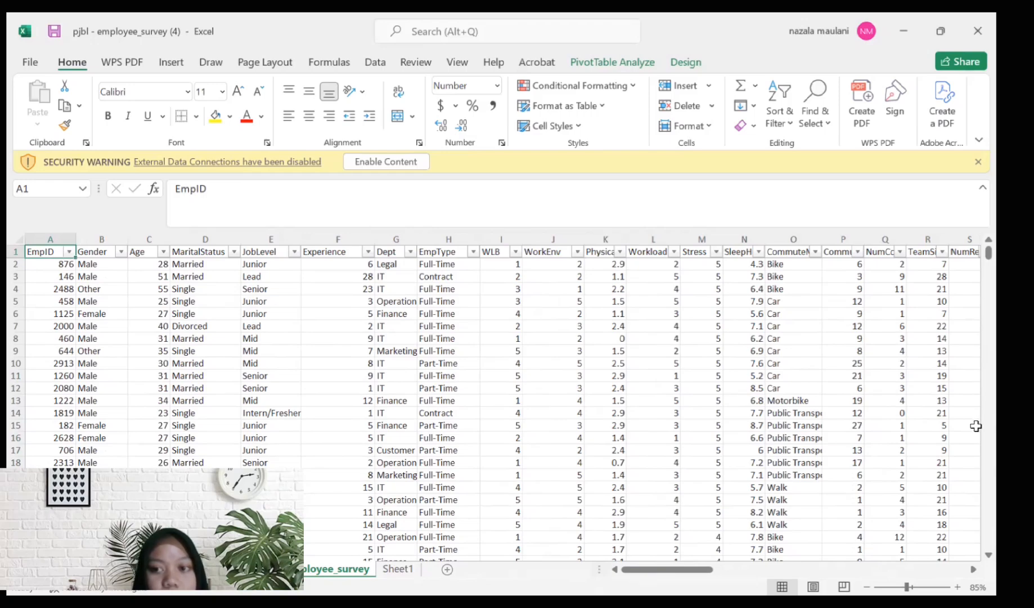
left_click_drag(835, 536, 808, 547)
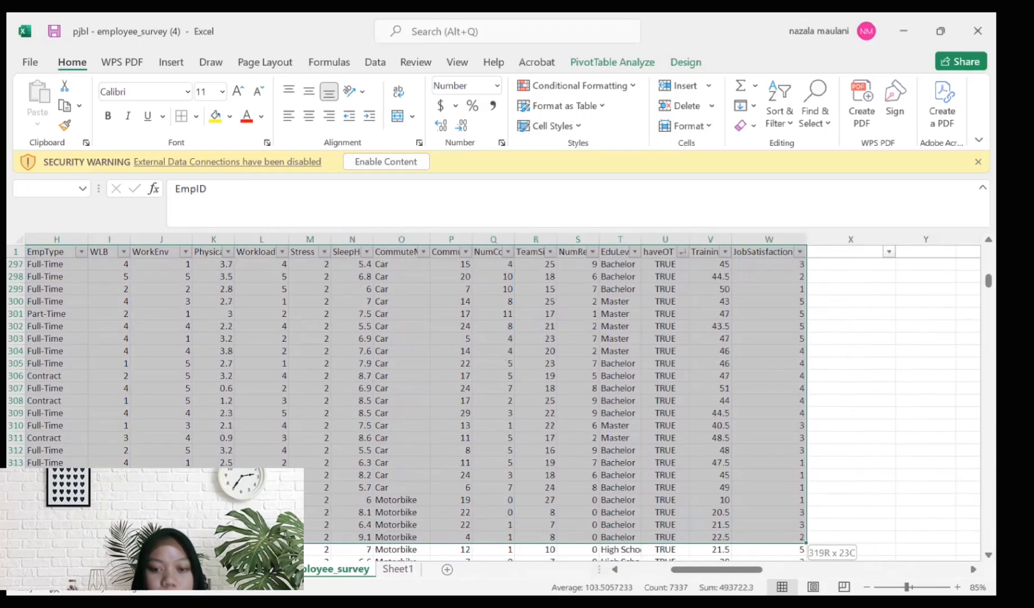
left_click_drag(804, 554, 761, 539)
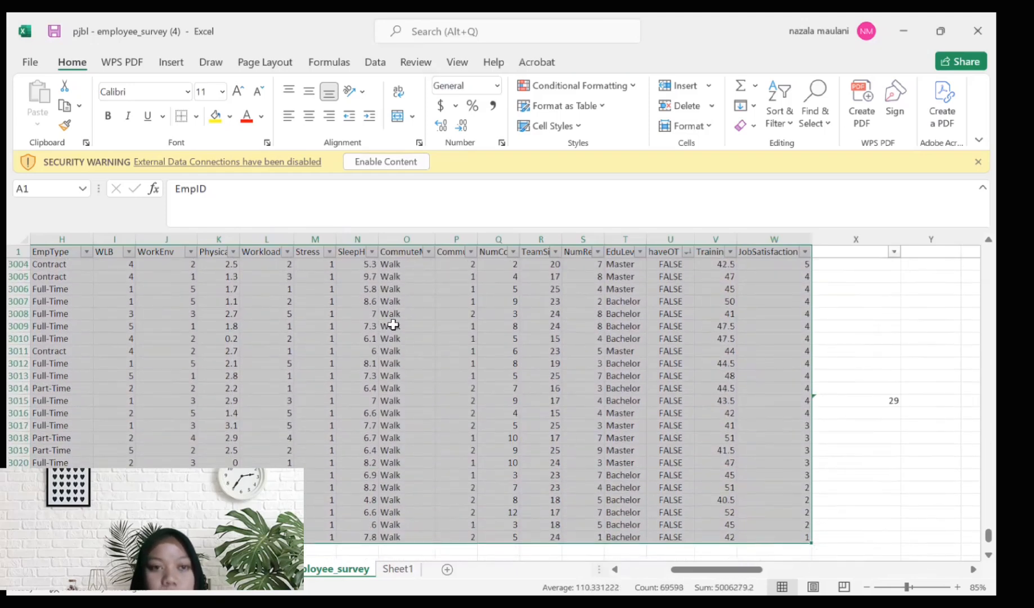
left_click(165, 55)
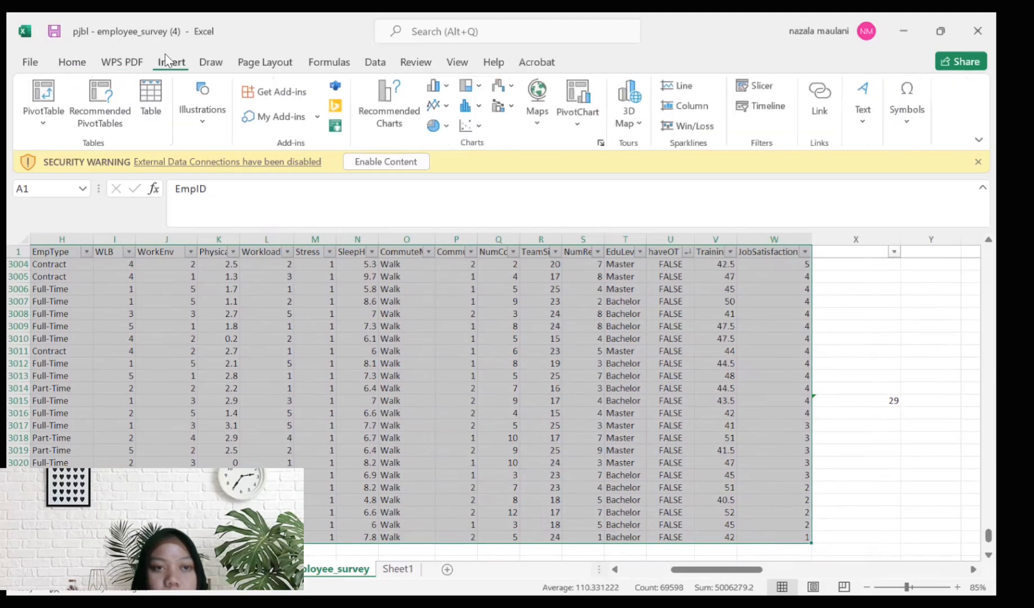
left_click(35, 105)
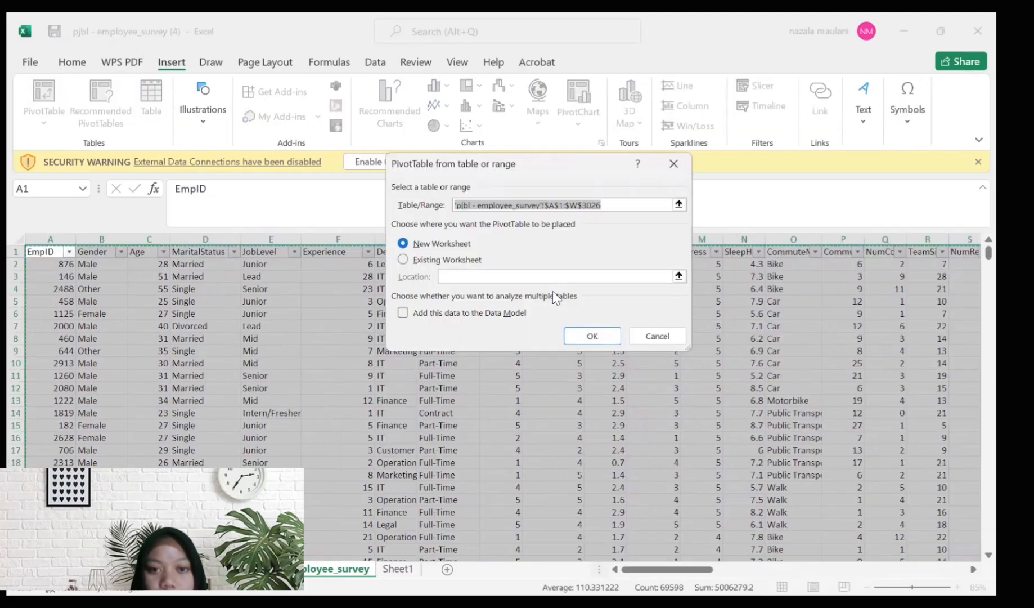
left_click(591, 335)
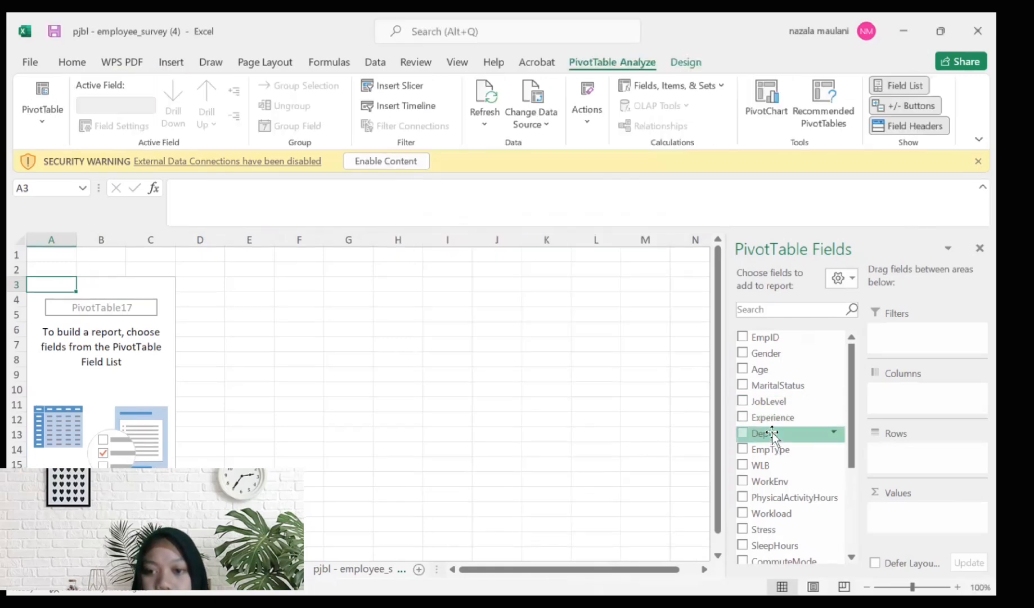
Step: Set up the PivotTable with Dept as rows, JobLevel as columns and EmpID as values summarized by Count
left_click_drag(768, 433, 911, 453)
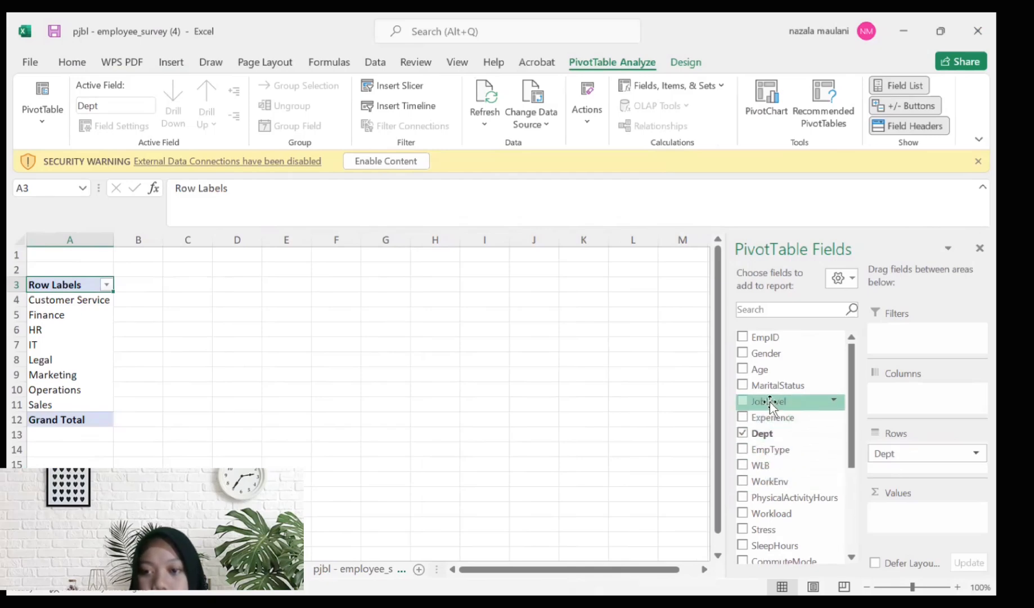
left_click_drag(771, 401, 899, 392)
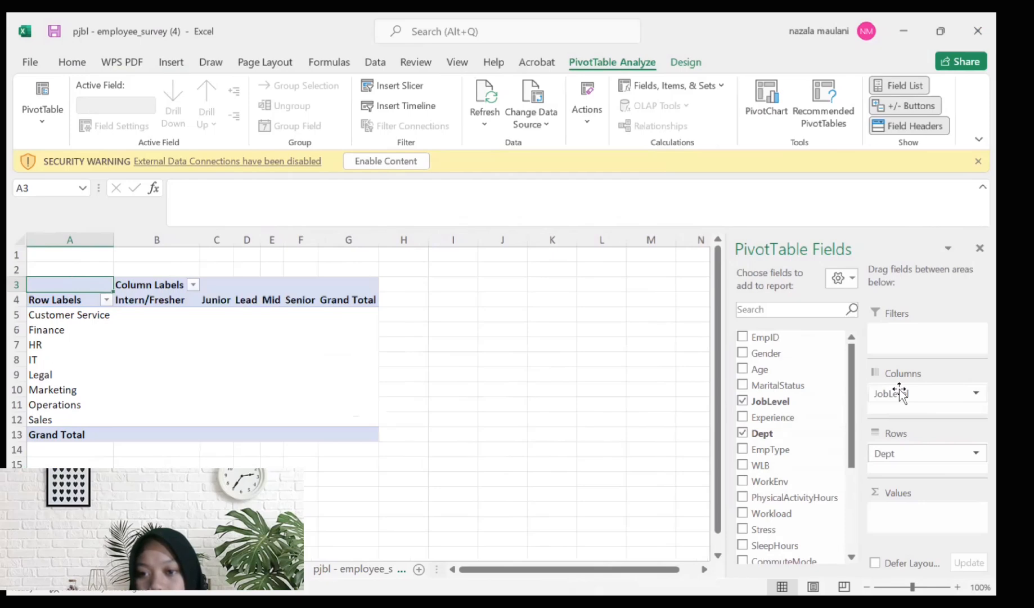
left_click_drag(789, 336, 904, 522)
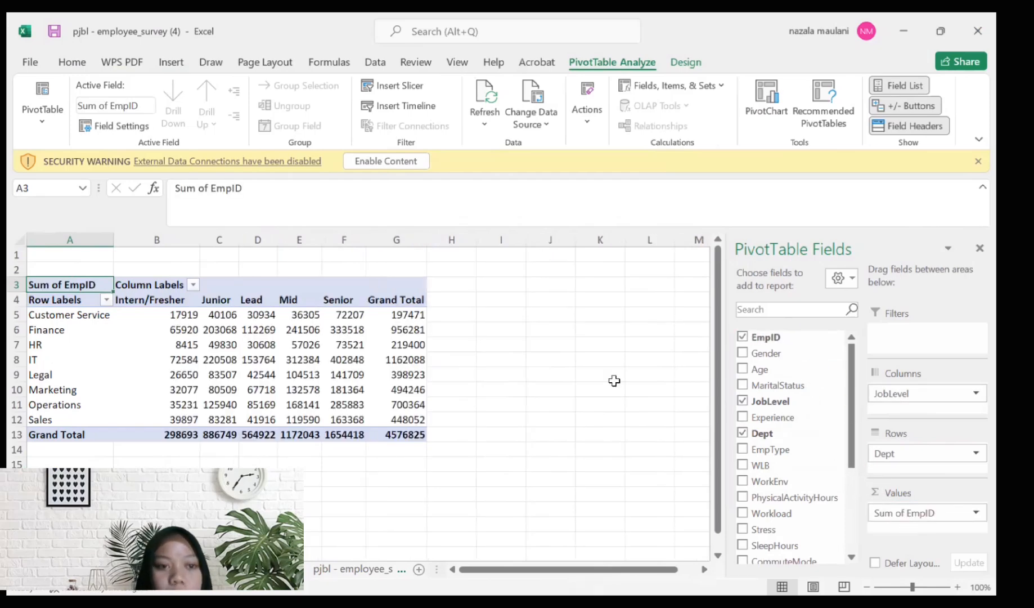
right_click(74, 286)
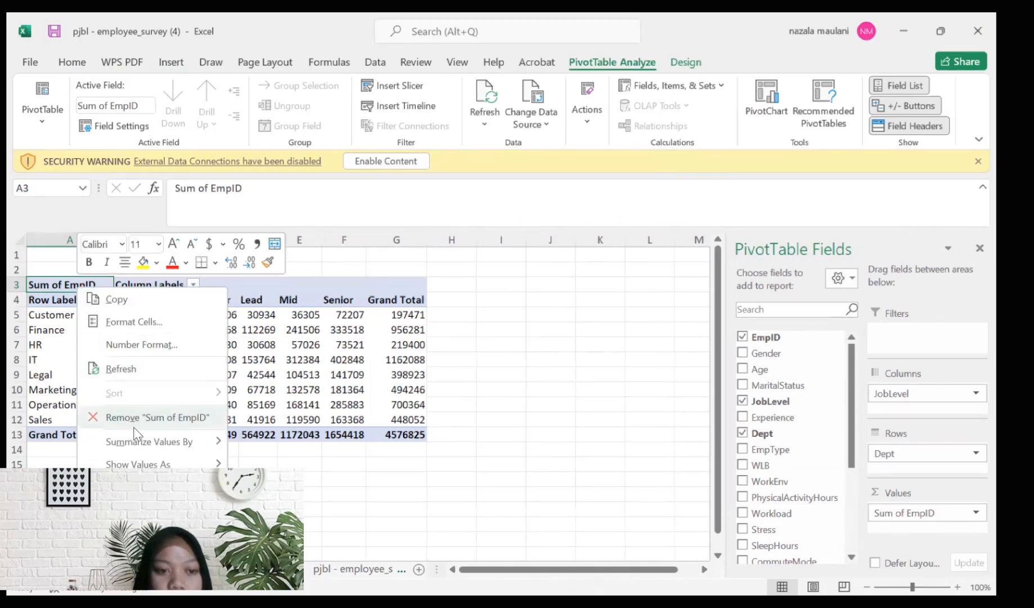
mouse_move(147, 436)
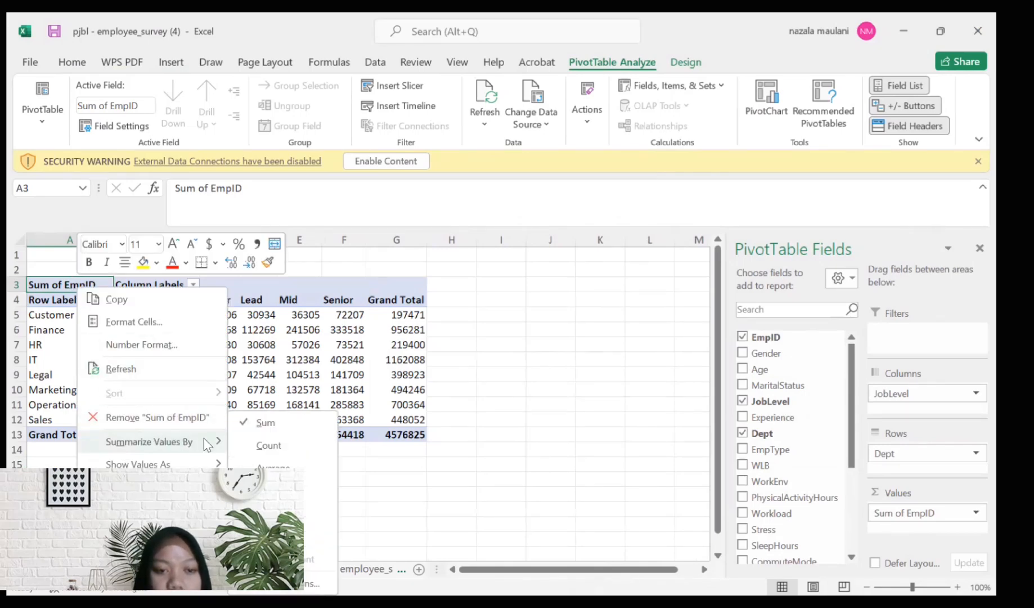
left_click(274, 446)
Step: Insert a Stacked Column PivotChart from the department by job level PivotTable in A3:G13
left_click_drag(86, 283, 340, 434)
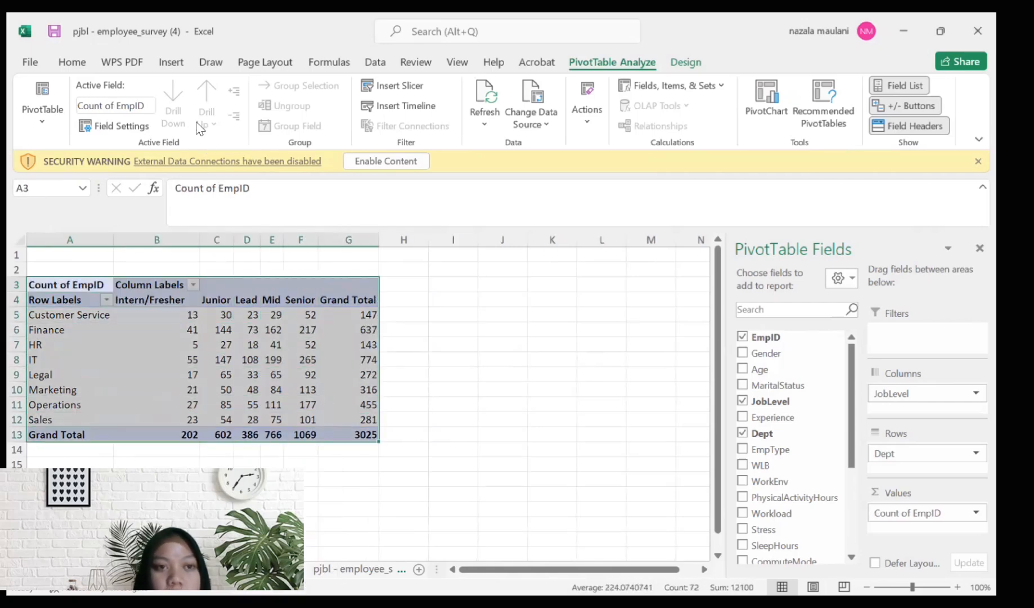
left_click(172, 63)
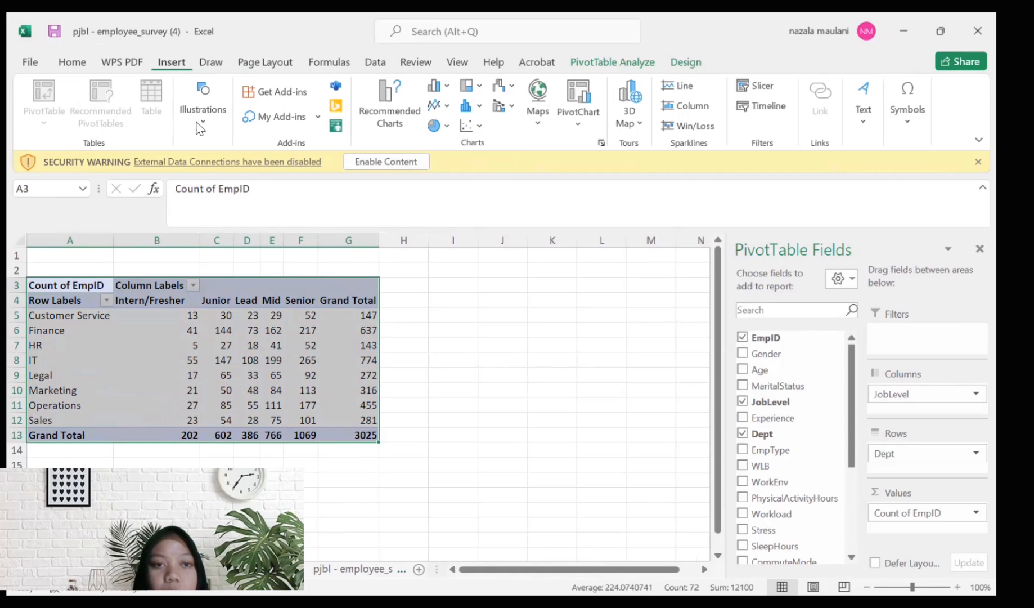
left_click(391, 113)
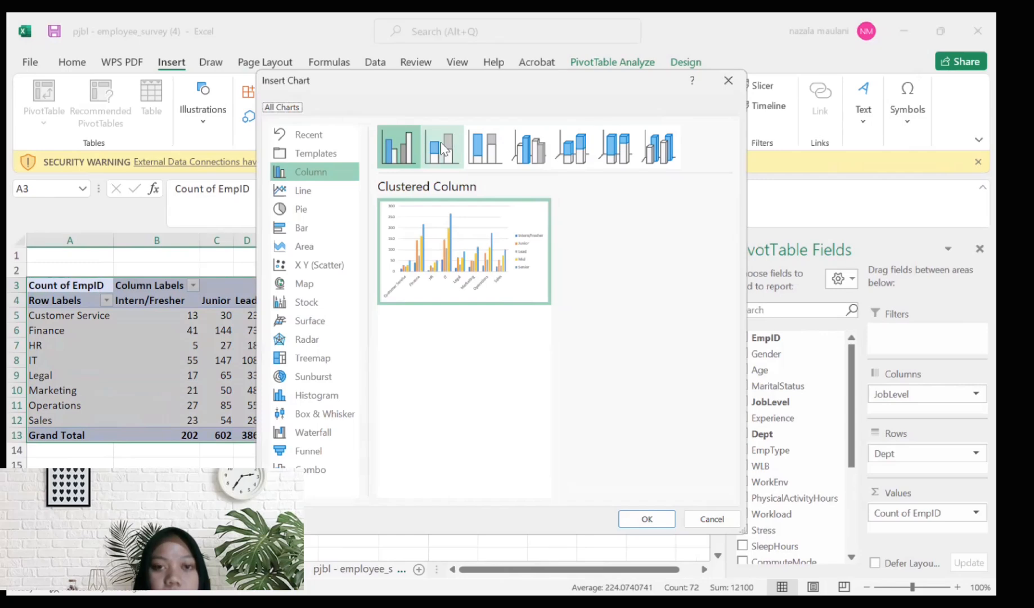
left_click(440, 142)
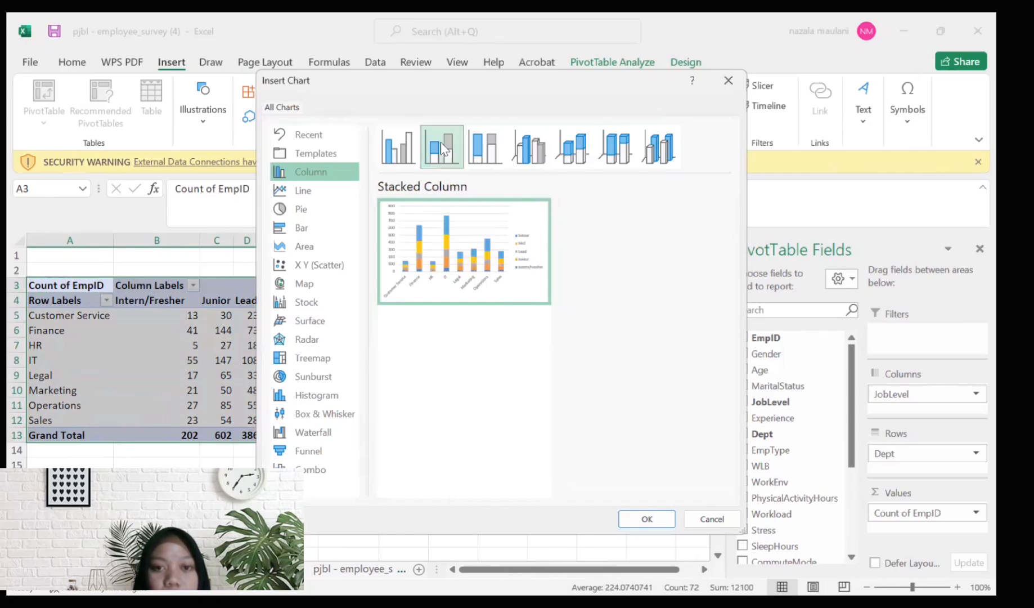
left_click(631, 519)
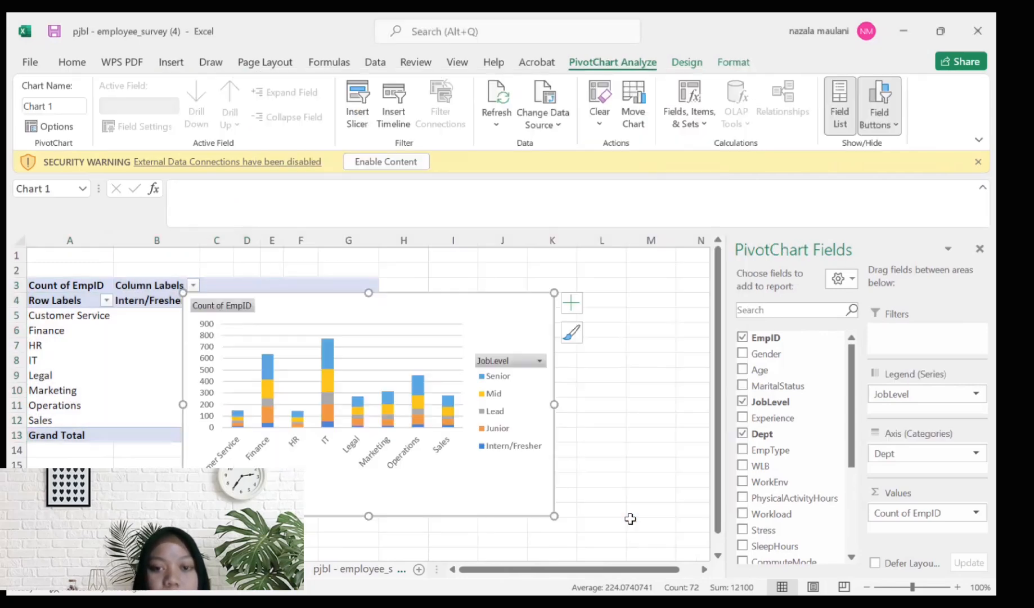
Step: Add axis titles, a chart title and data labels to the stacked column chart
left_click(572, 305)
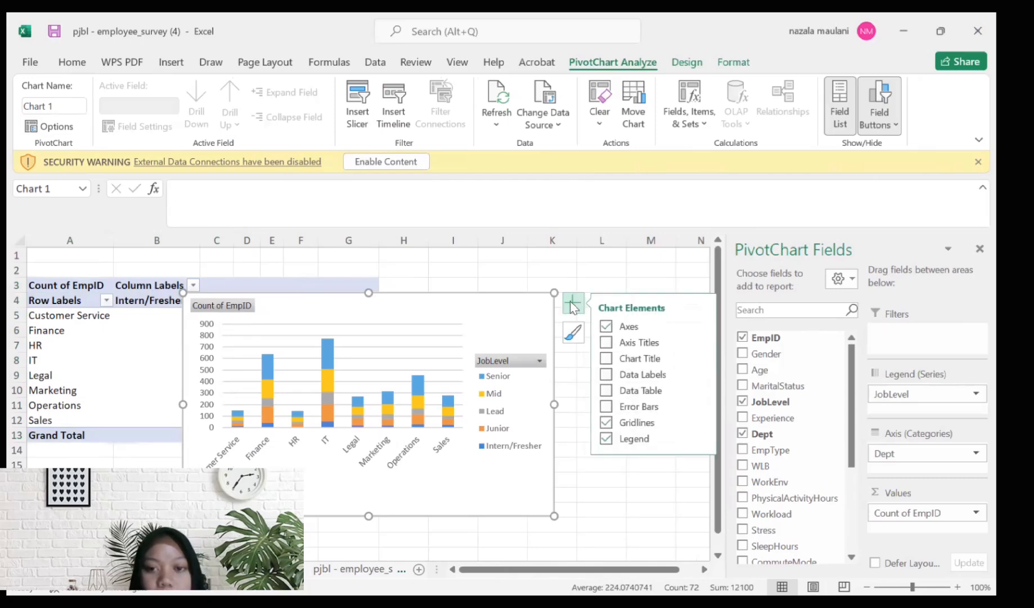
left_click(607, 342)
left_click(606, 358)
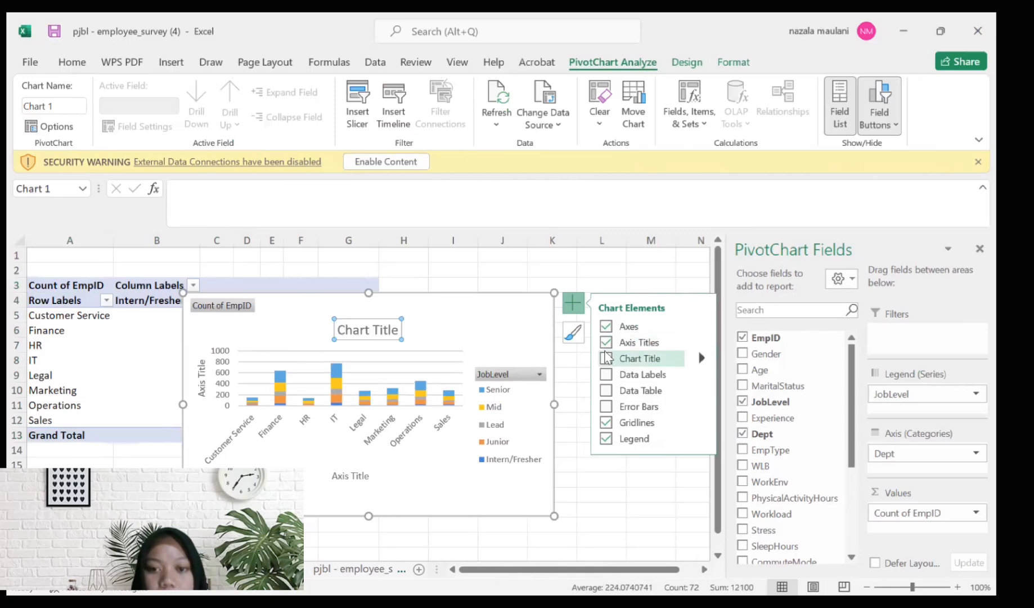
left_click(606, 375)
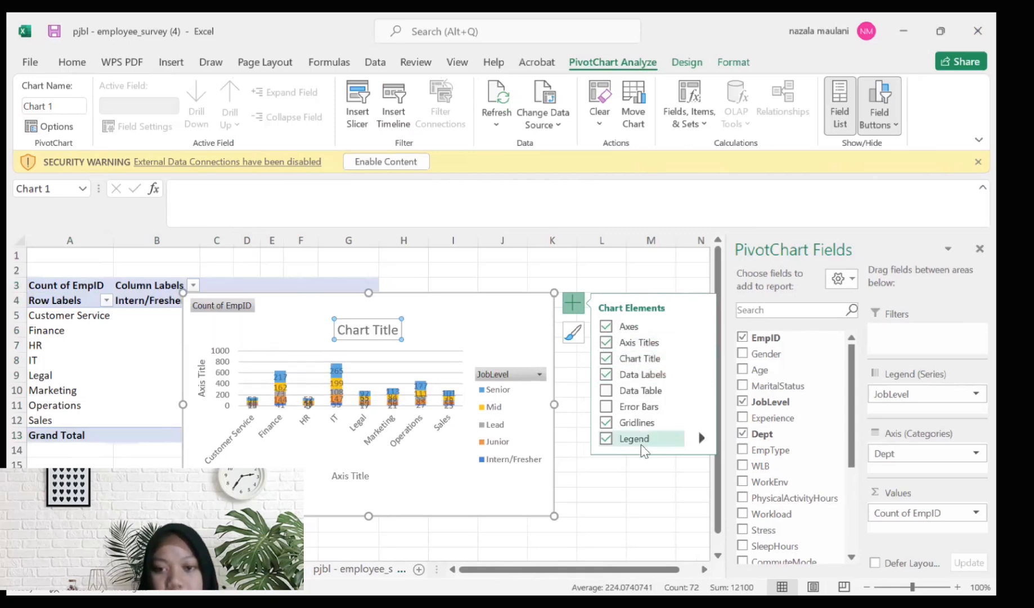
left_click(588, 450)
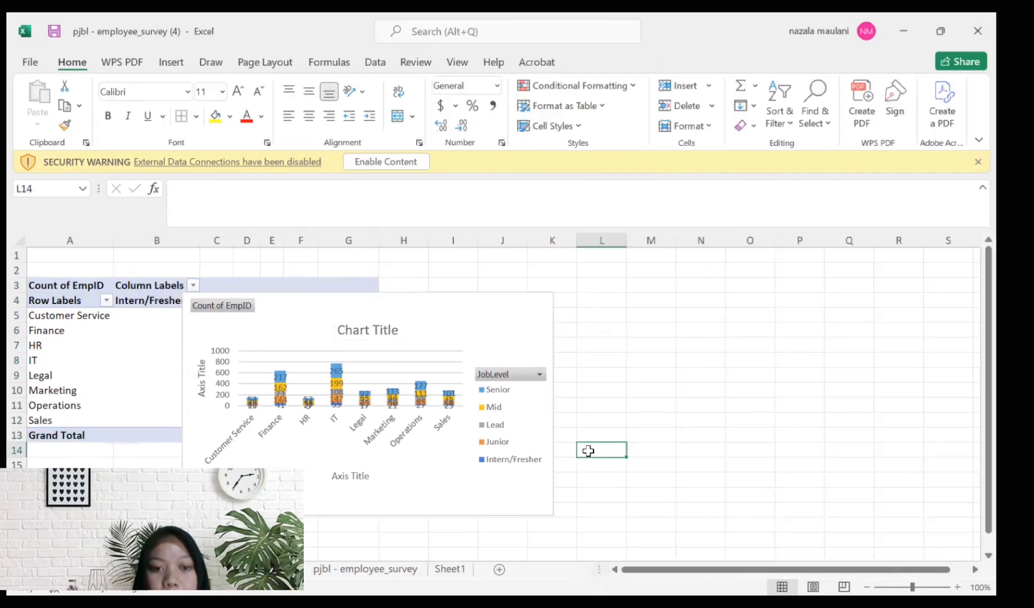
Step: Copy the stacked column chart and paste it at cell AQ27 of the employee survey sheet
left_click(425, 325)
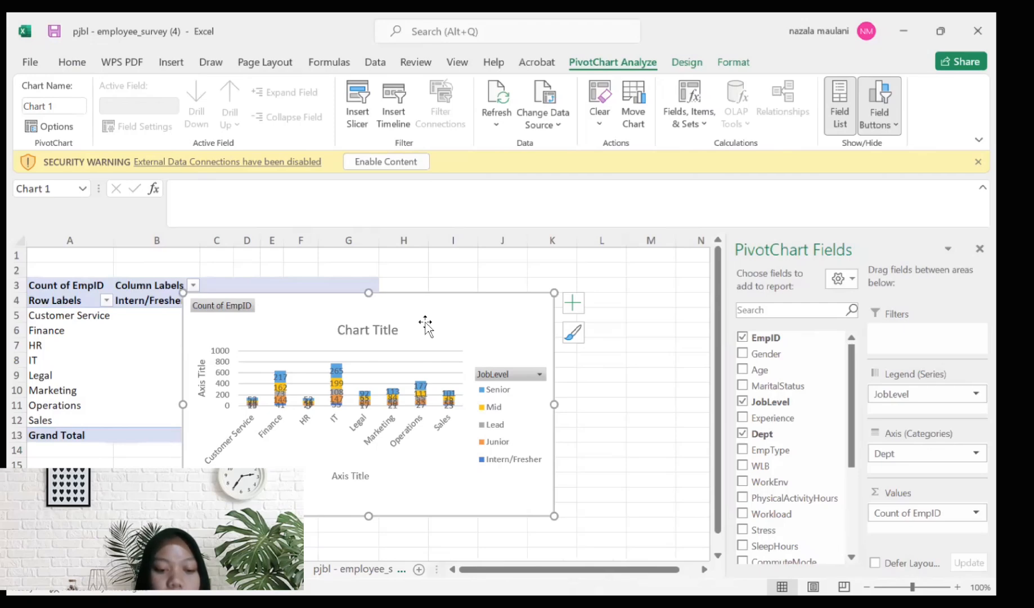
left_click(363, 565)
scroll(611, 452, "right", 10)
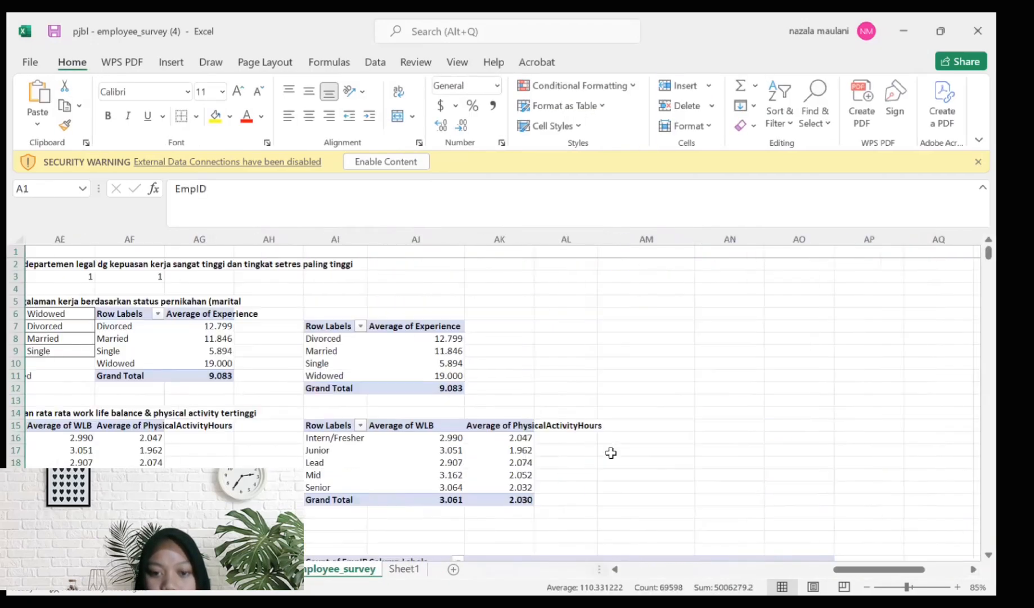
scroll(611, 452, "down", 4)
scroll(611, 453, "right", 5)
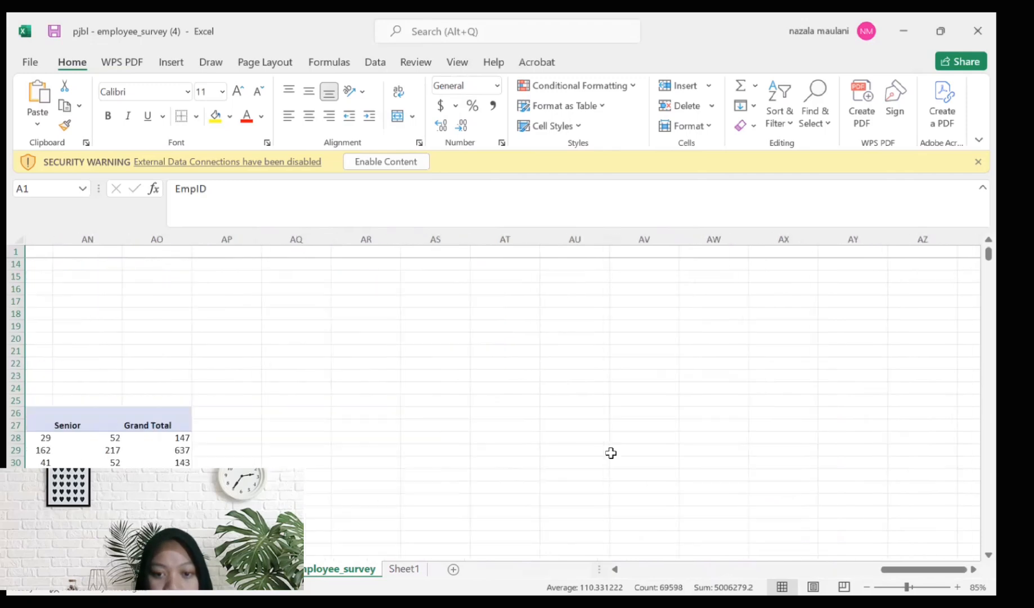
left_click(273, 426)
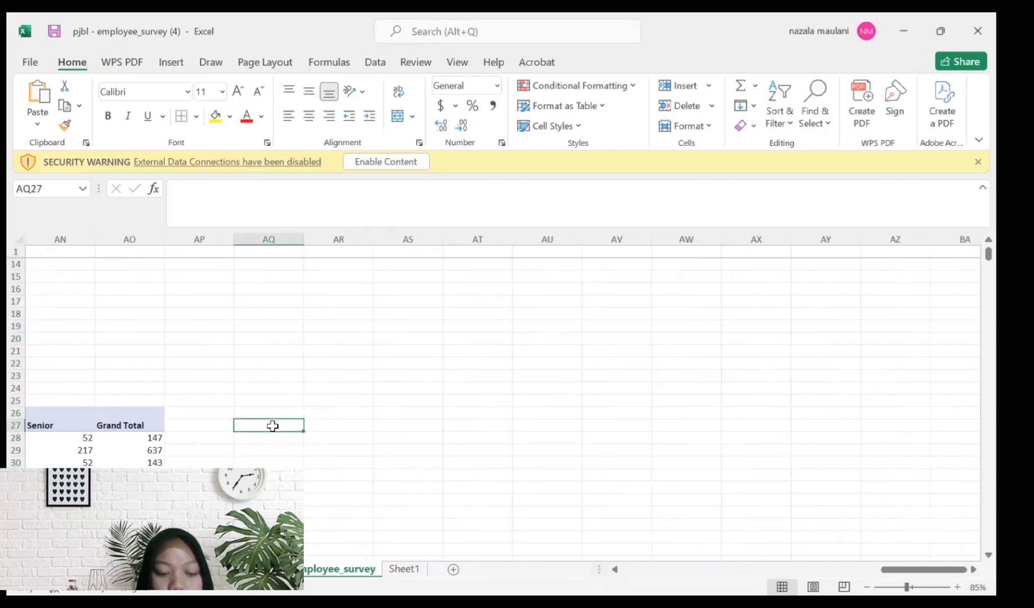
key("ctrl+v")
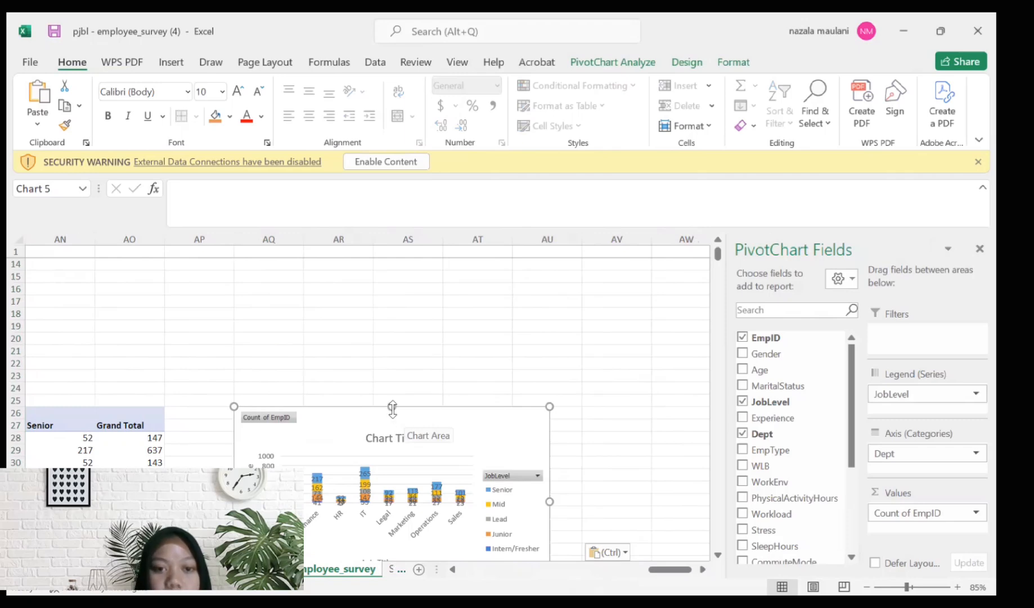
Step: Enlarge the pasted chart by extending its upper edge to row 22, widening it into column AU and extending its lower edge
left_click_drag(392, 406, 393, 358)
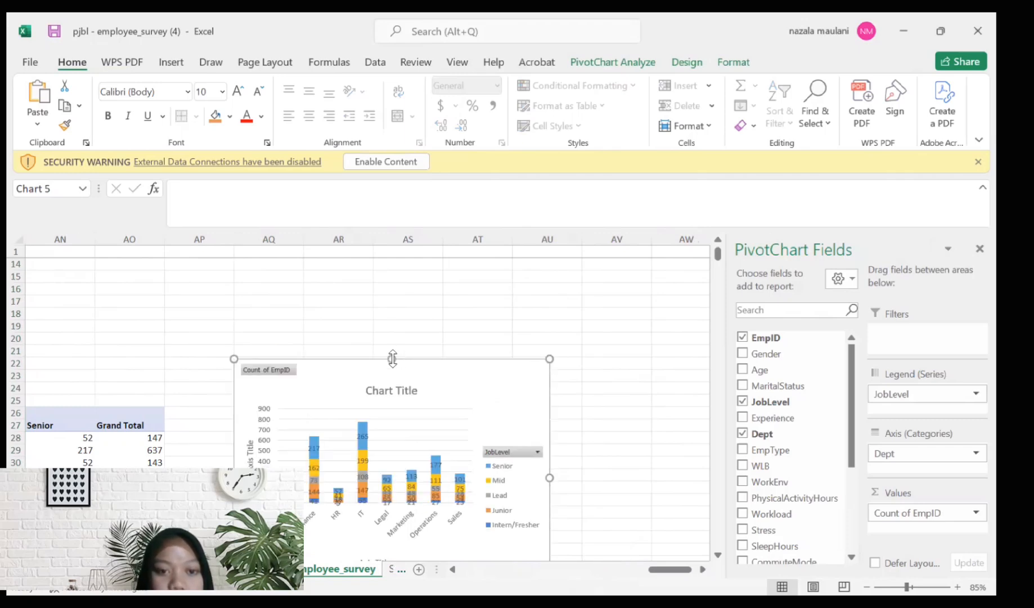
scroll(392, 358, "down", 2)
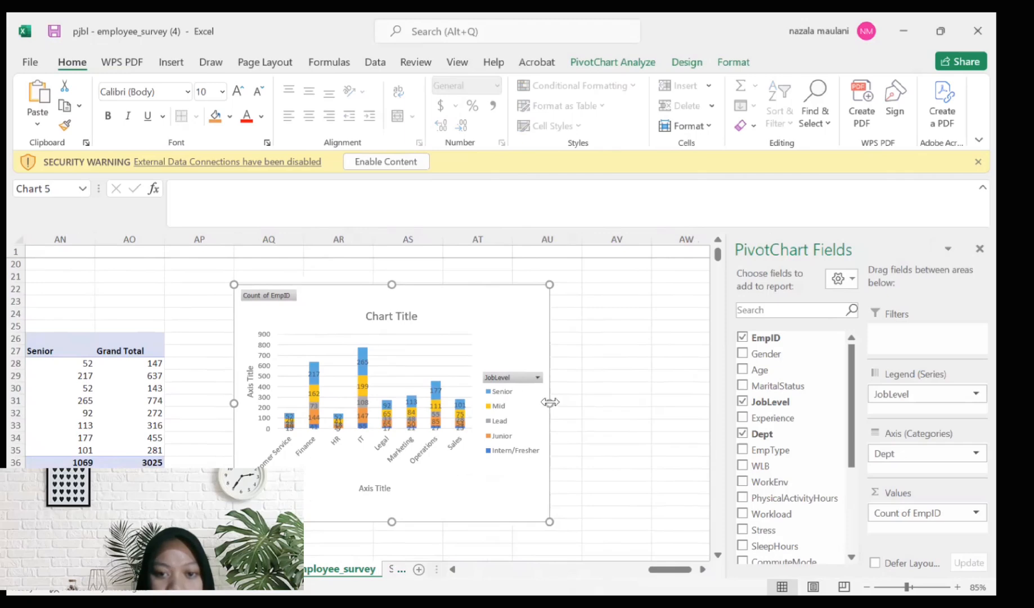
left_click_drag(548, 403, 595, 405)
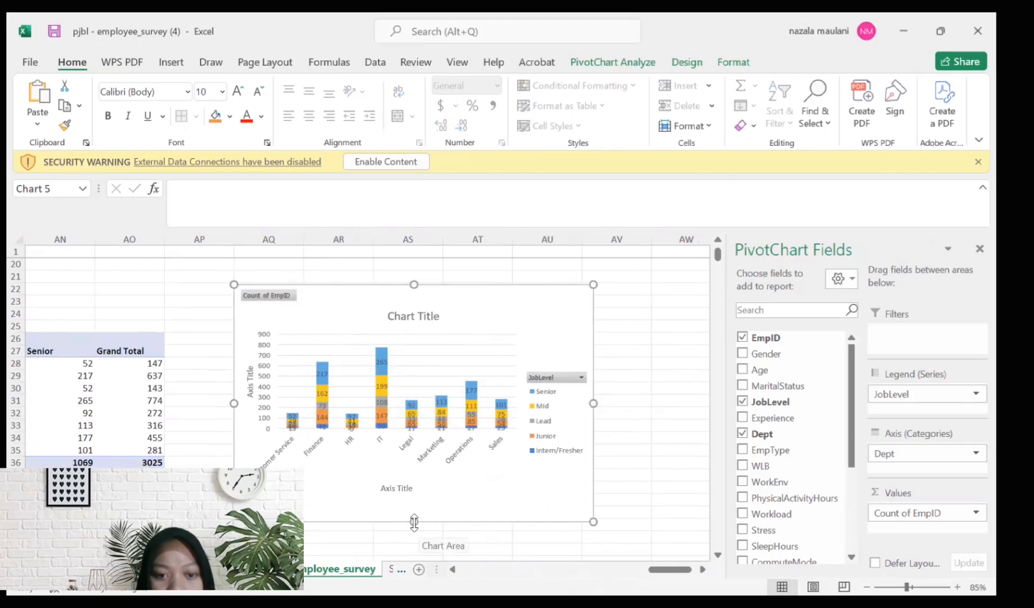
left_click_drag(415, 522, 429, 561)
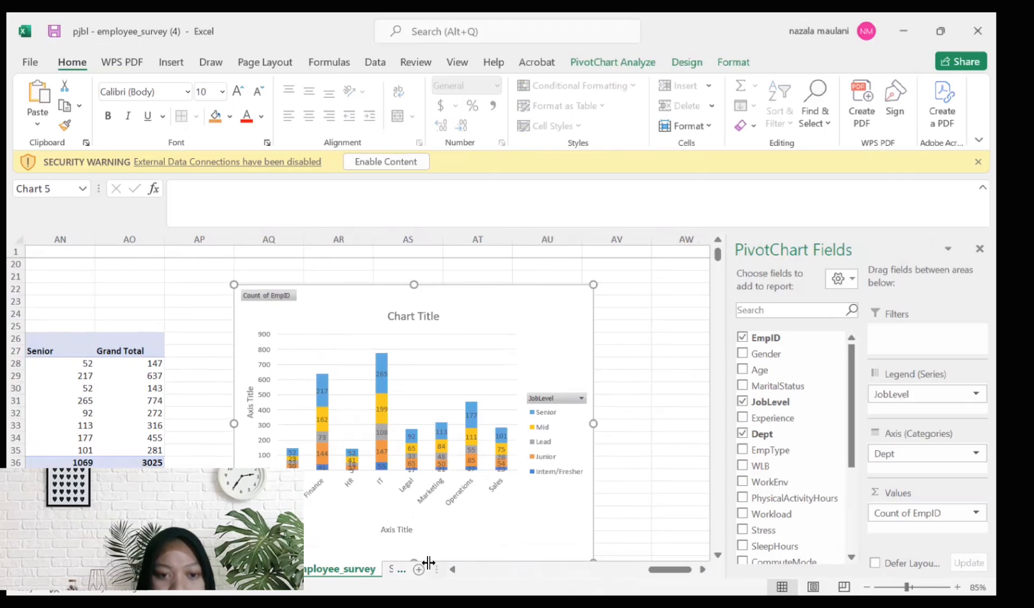
scroll(645, 282, "down", 1)
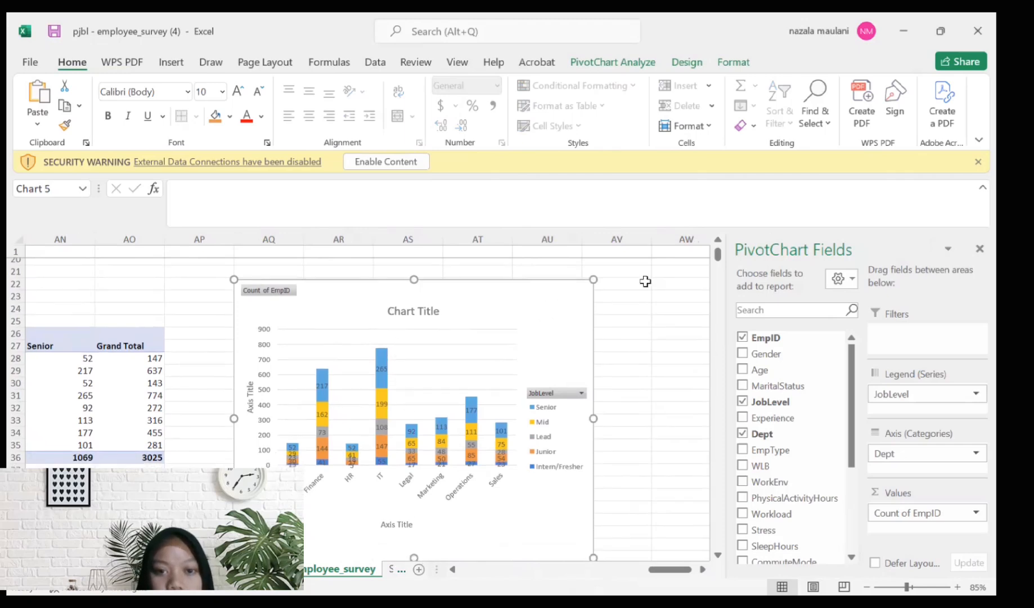
Step: Replace the placeholder chart title of the pasted chart with "Jml"
scroll(645, 282, "down", 1)
left_click(421, 266)
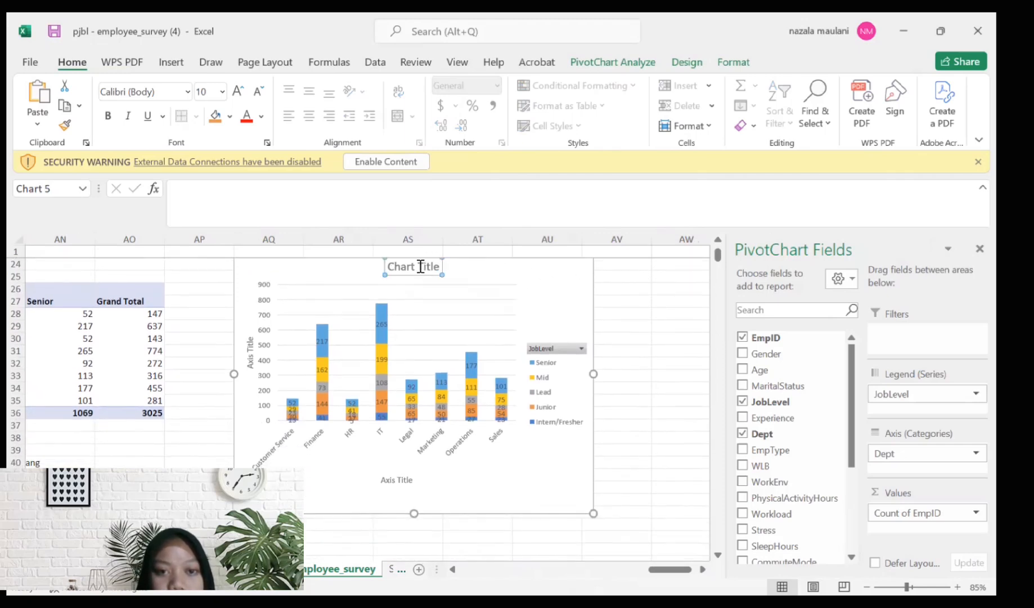
double_click(420, 267)
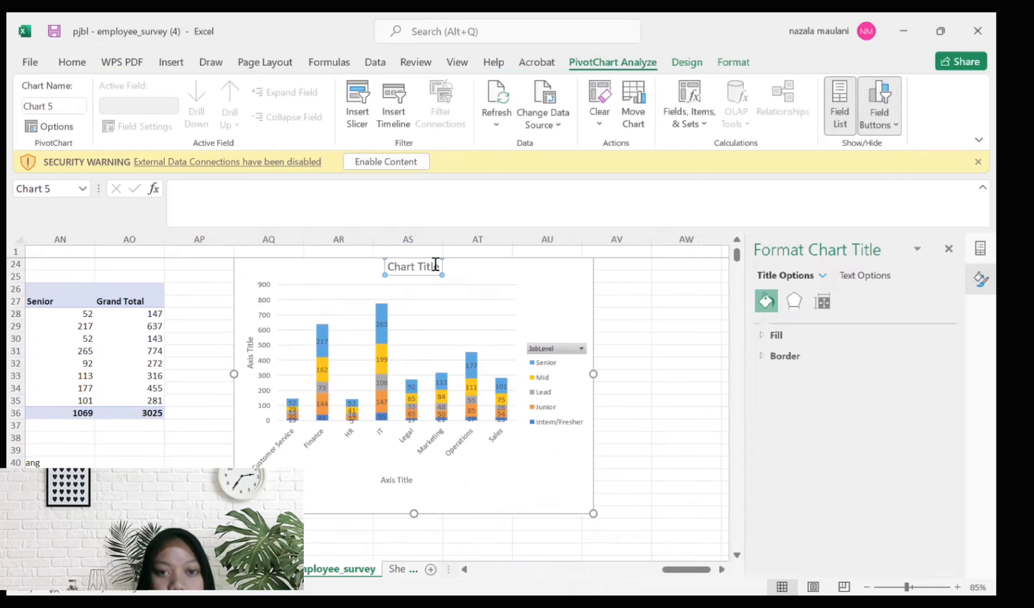
left_click_drag(439, 266, 399, 267)
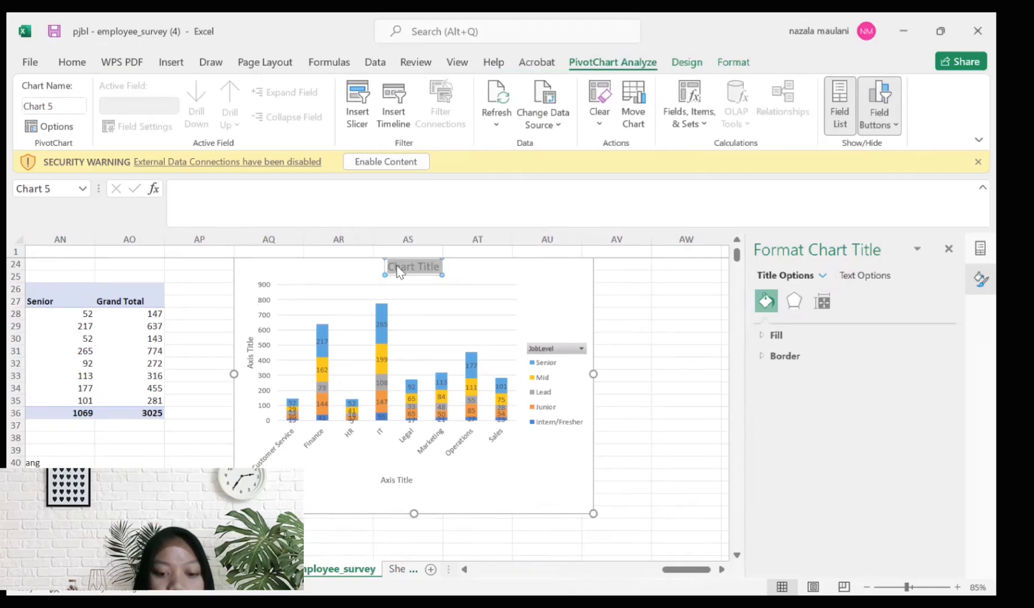
type("Jml")
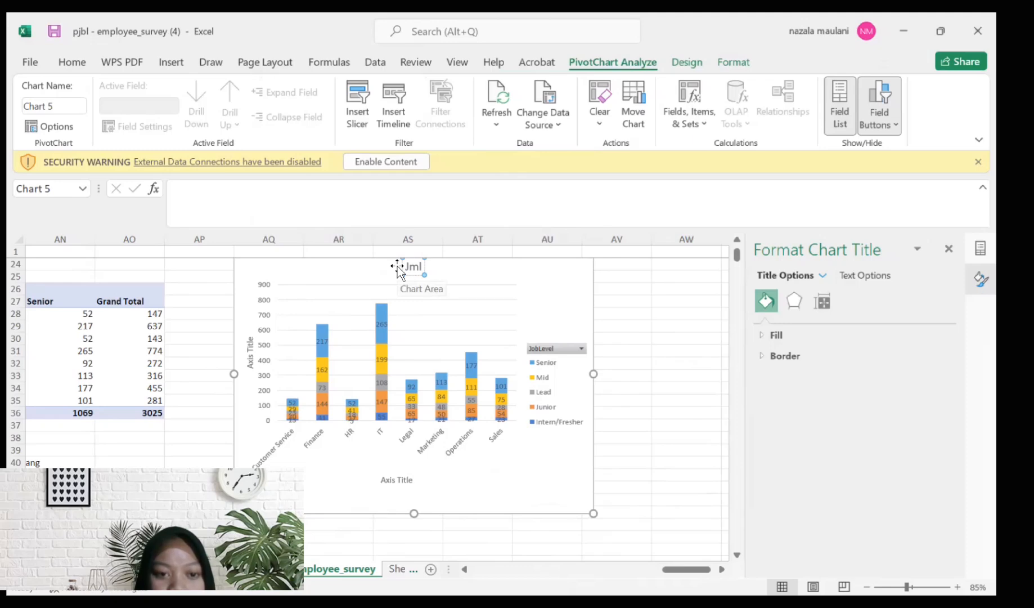
type(" K")
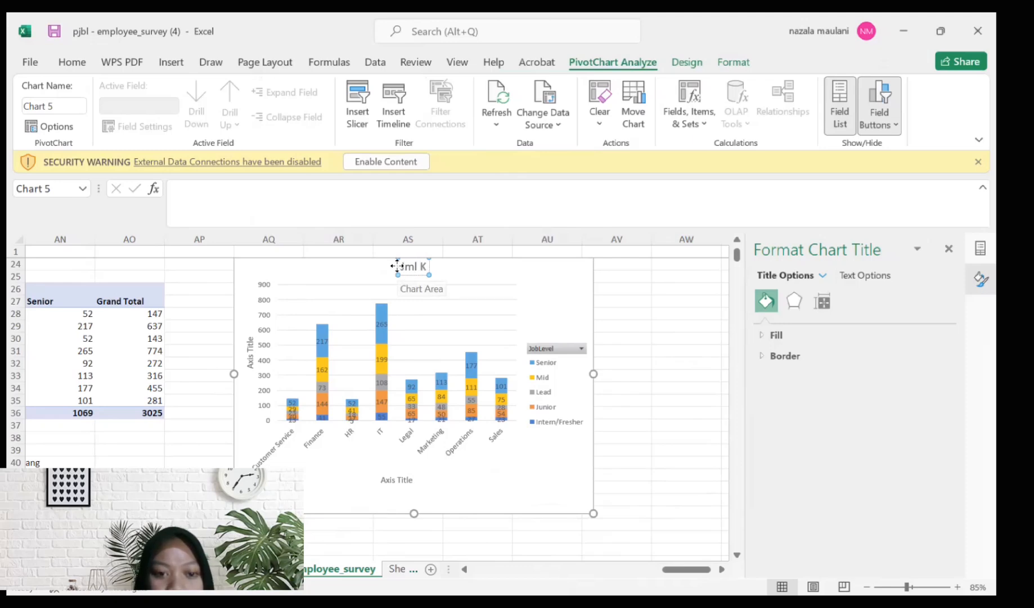
key("BackSpace")
key("BackSpace")
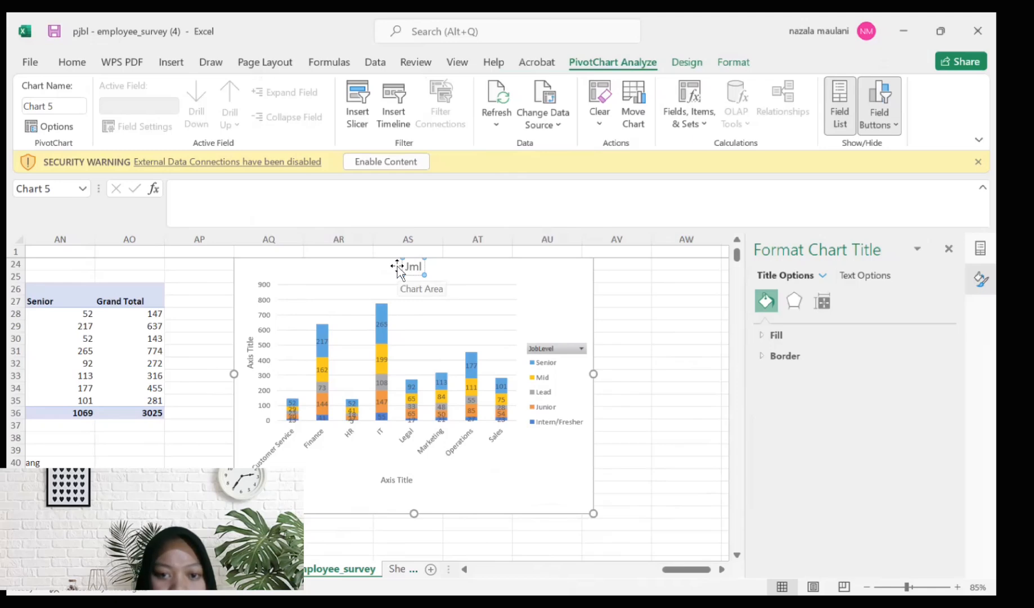
key("Escape")
Step: Examine the existing department headcount chart under question d for its title and axis title wording
scroll(211, 358, "left", 2)
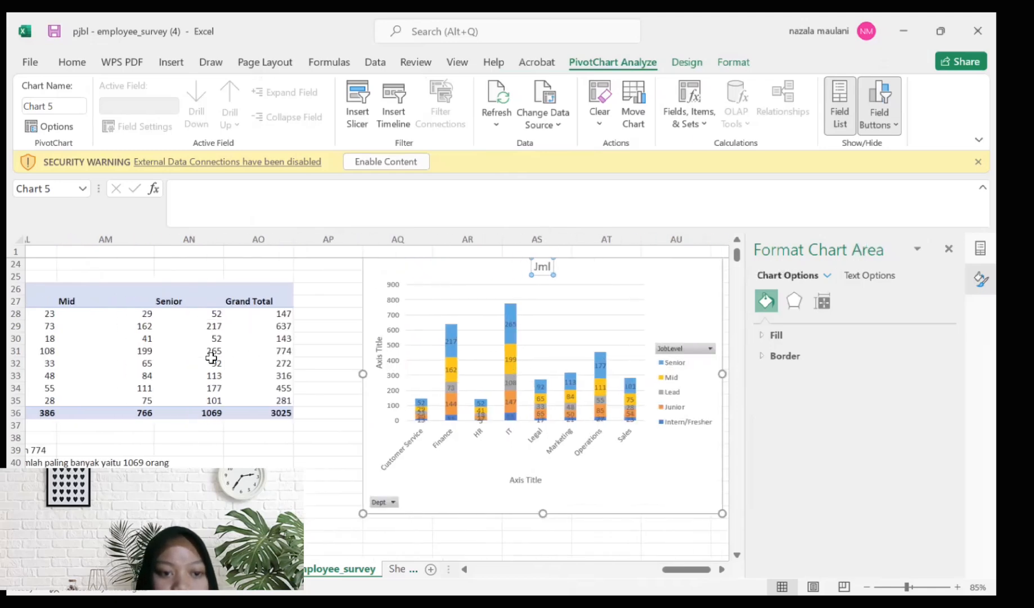
scroll(211, 358, "left", 2)
scroll(211, 358, "left", 10)
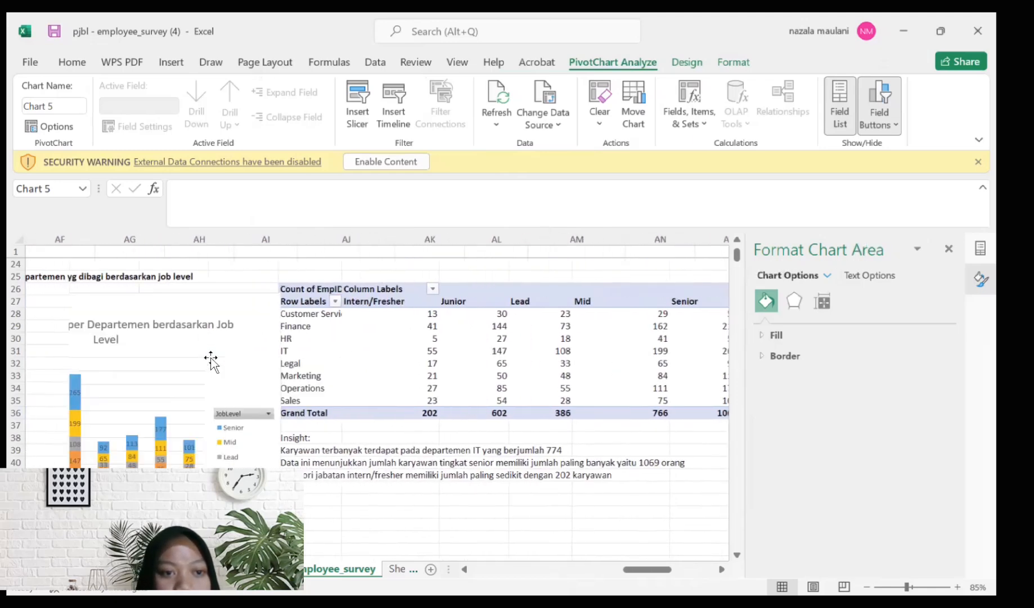
scroll(211, 358, "right", 4)
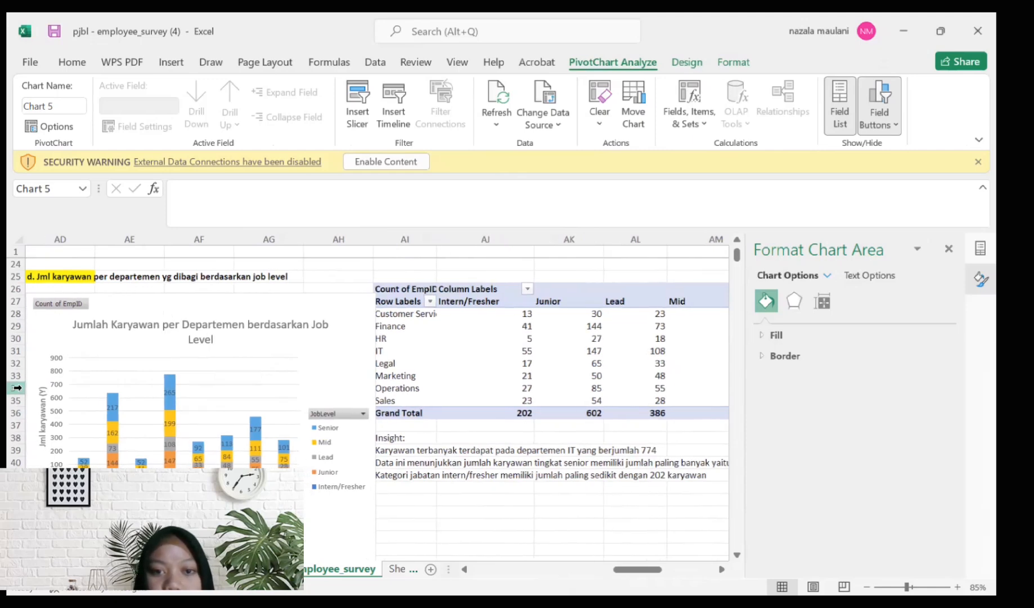
scroll(498, 400, "right", 5)
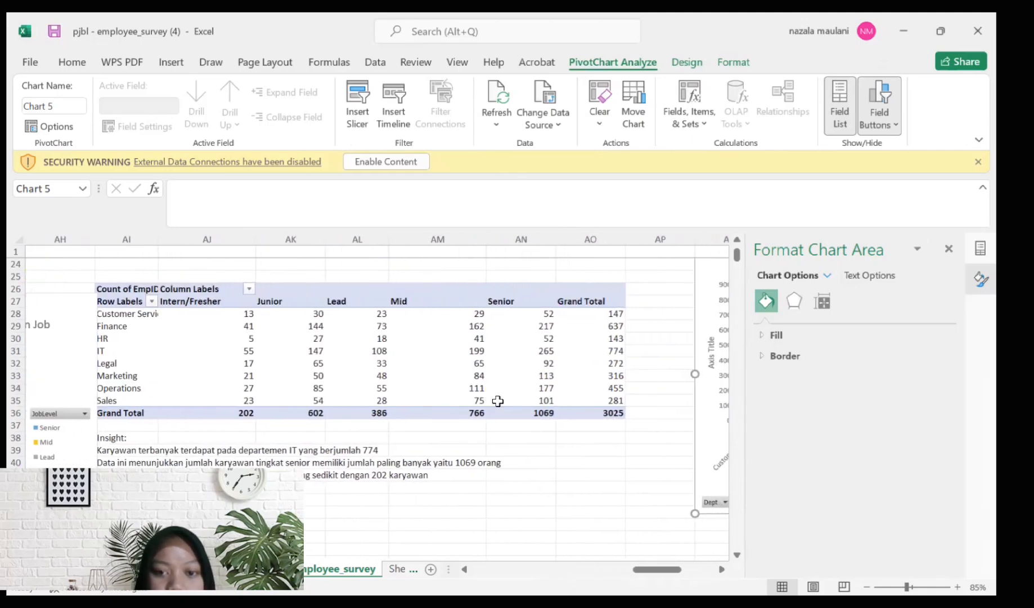
scroll(498, 401, "right", 6)
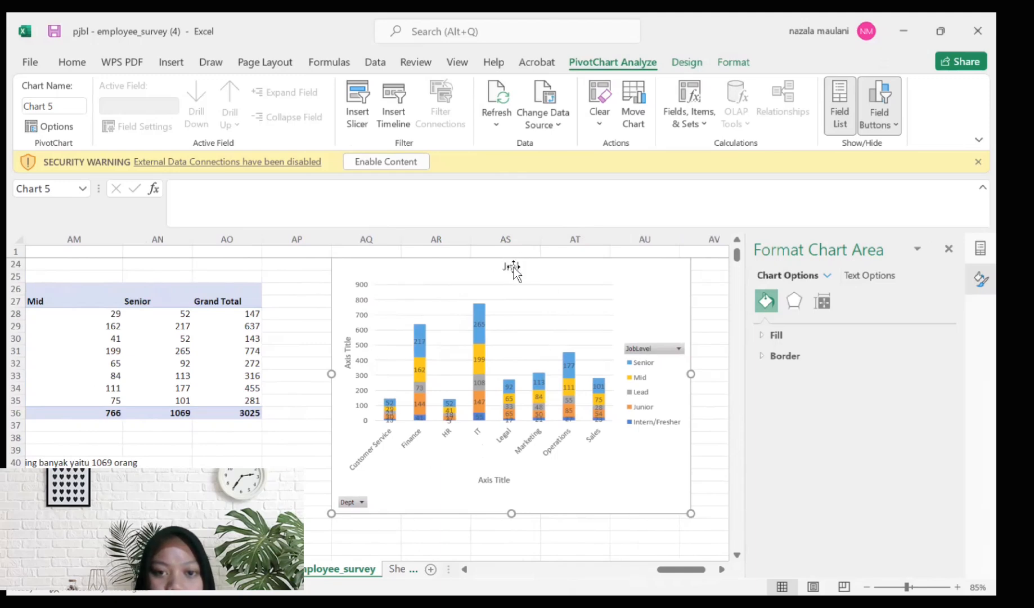
double_click(512, 266)
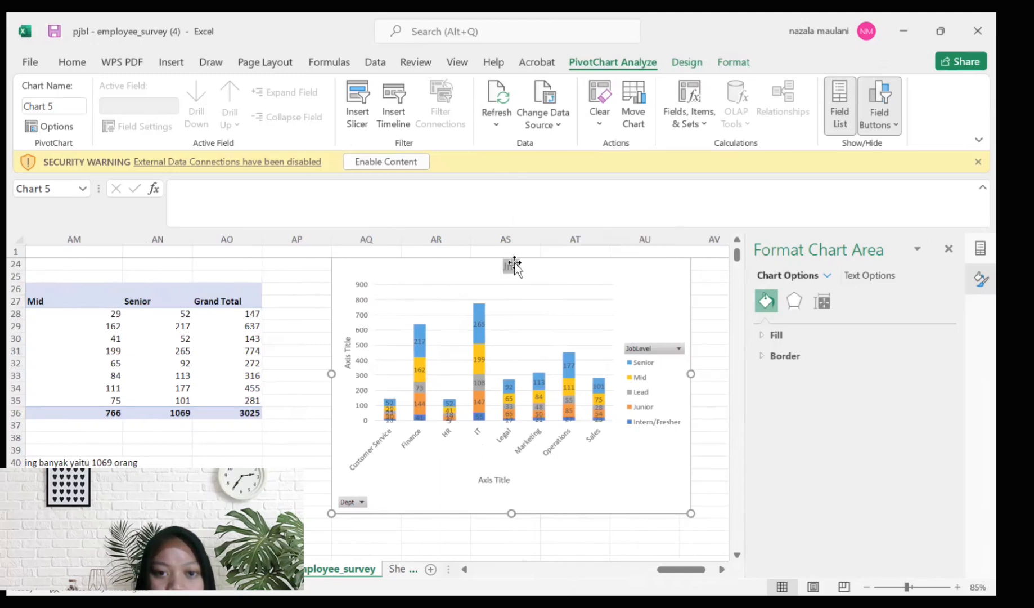
scroll(515, 263, "up", 2)
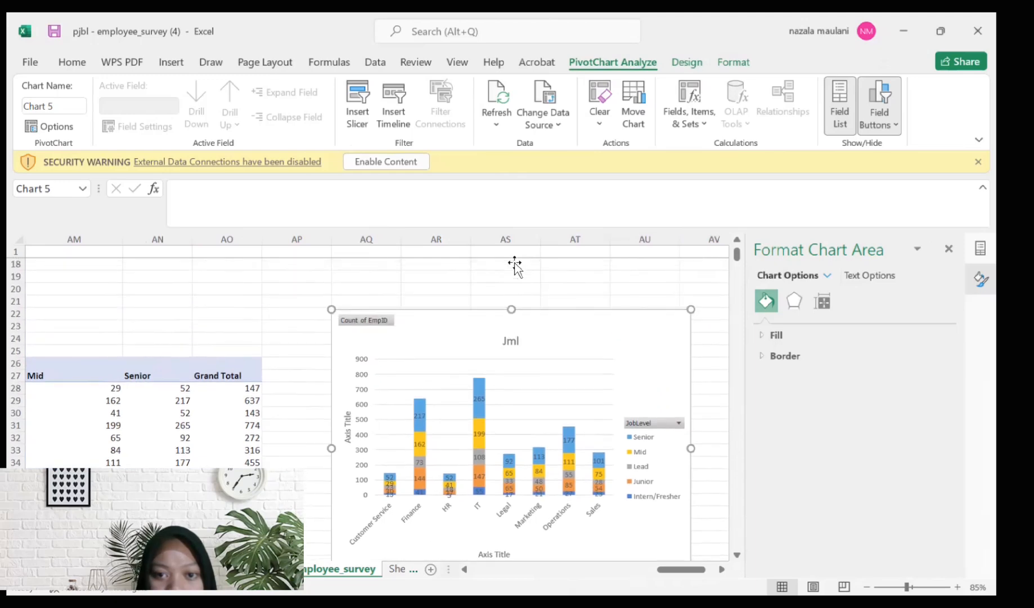
double_click(512, 341)
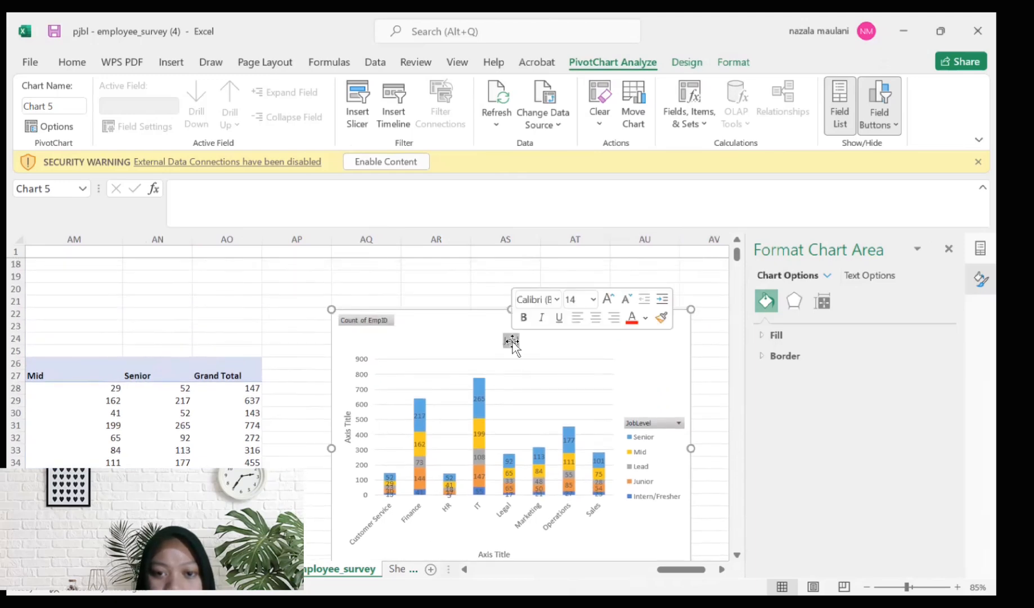
left_click(512, 341)
type("JM")
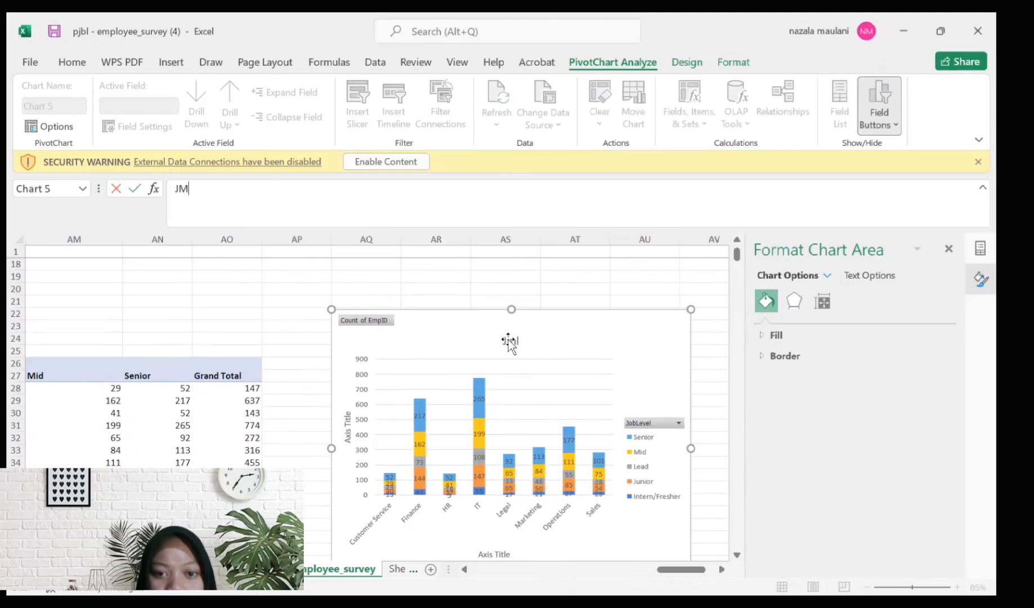
key("Escape")
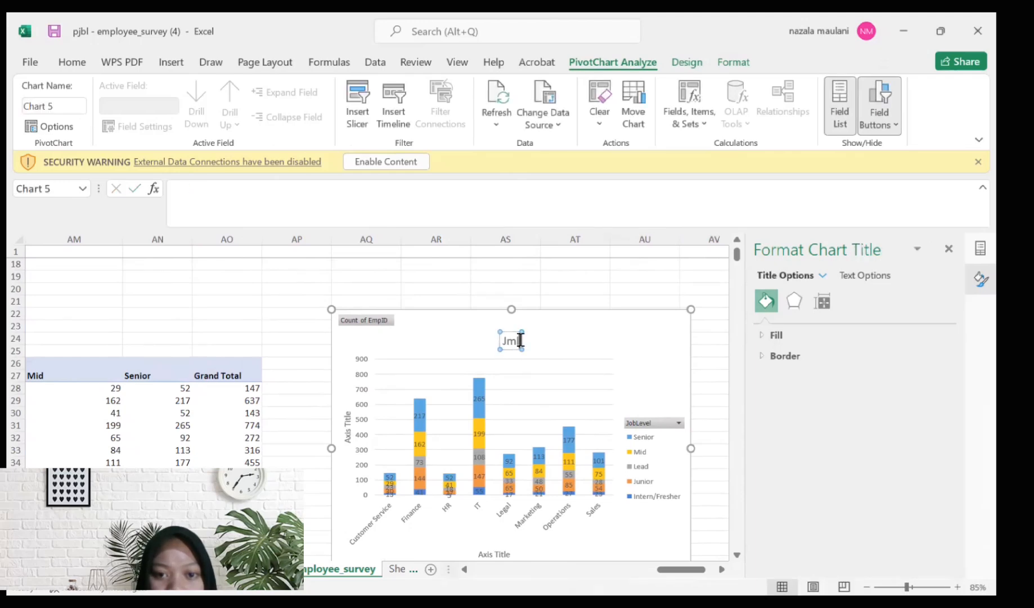
Step: Complete the pasted chart's title so it reads "Jml Karyawan per Departemen berdasarkan Job Level"
type("Karyawa")
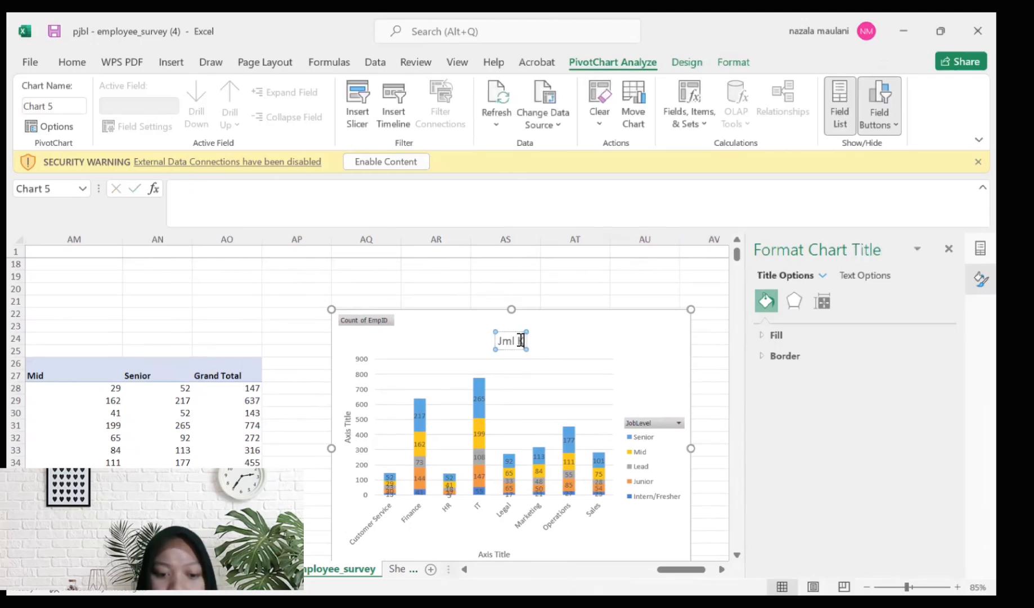
type("n")
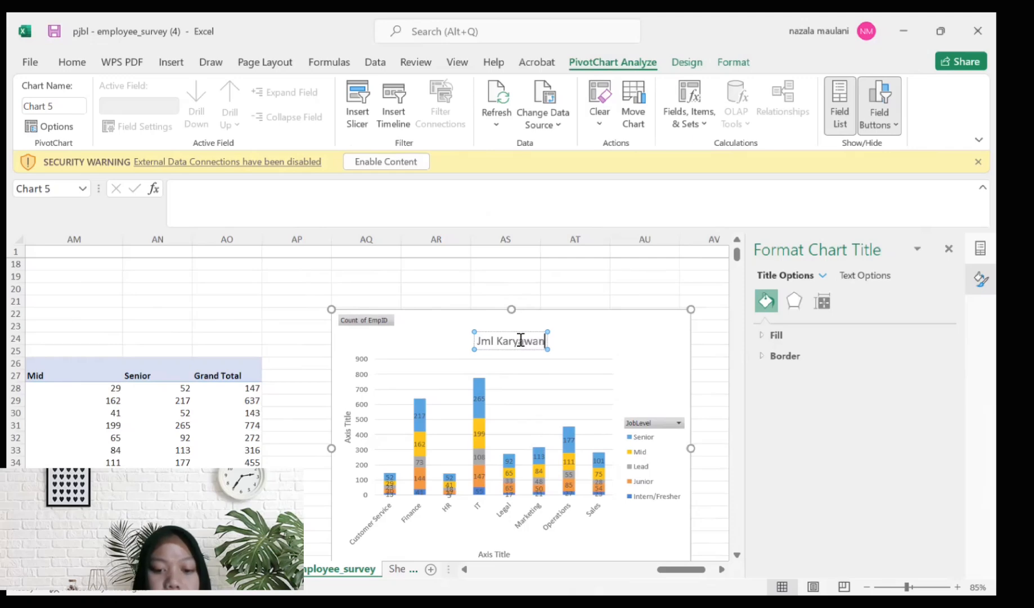
type(" pe")
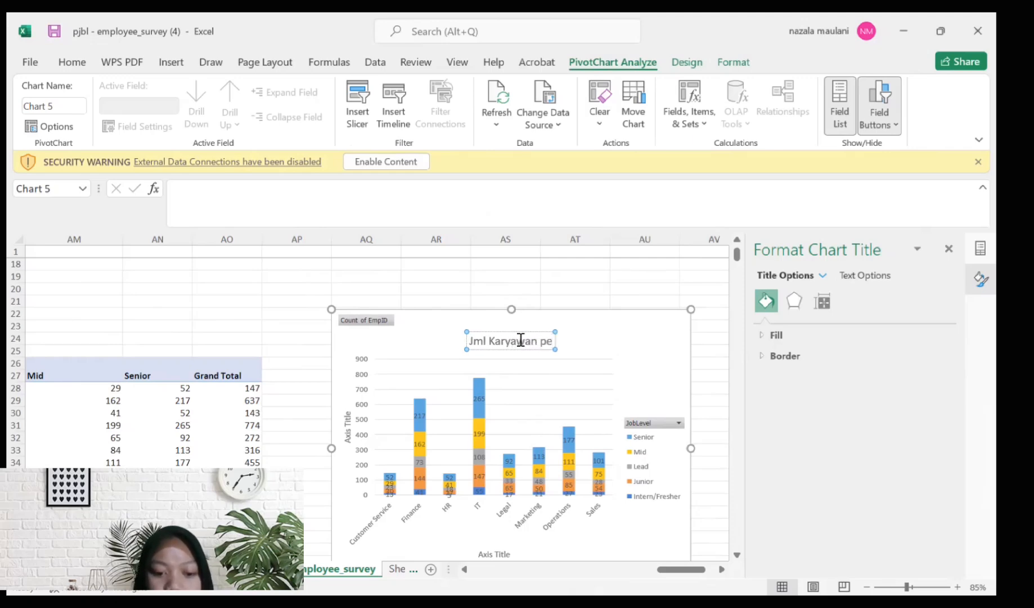
type("r Dep")
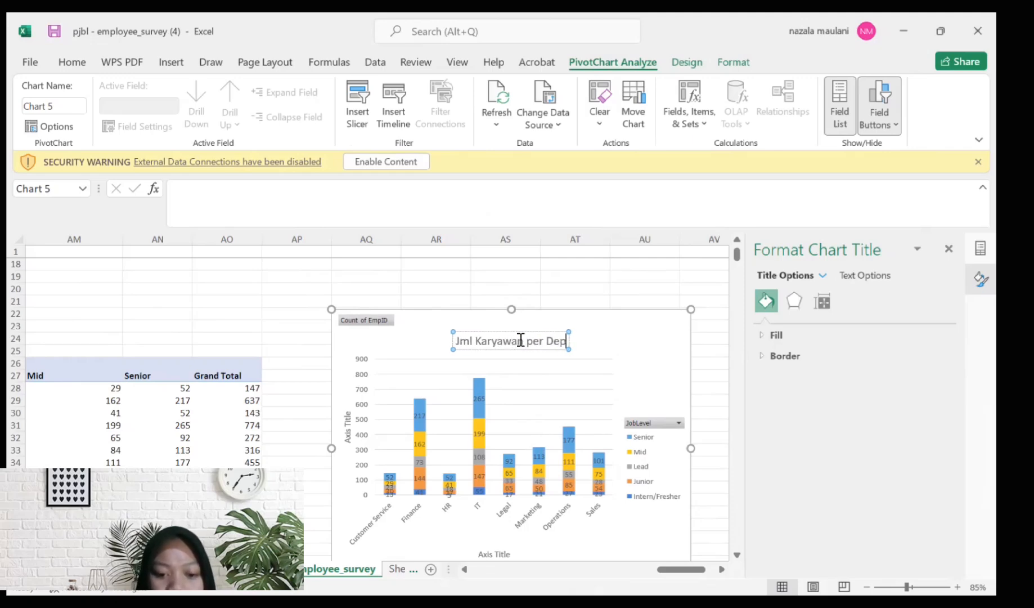
type("artemen")
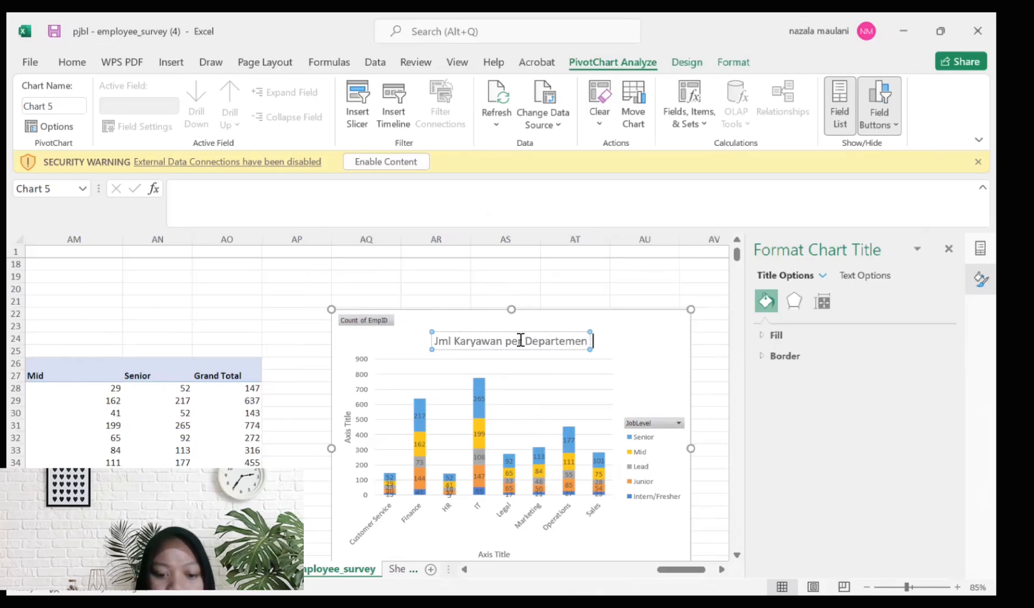
type(" b")
key("BackSpace")
key("BackSpace")
key("BackSpace")
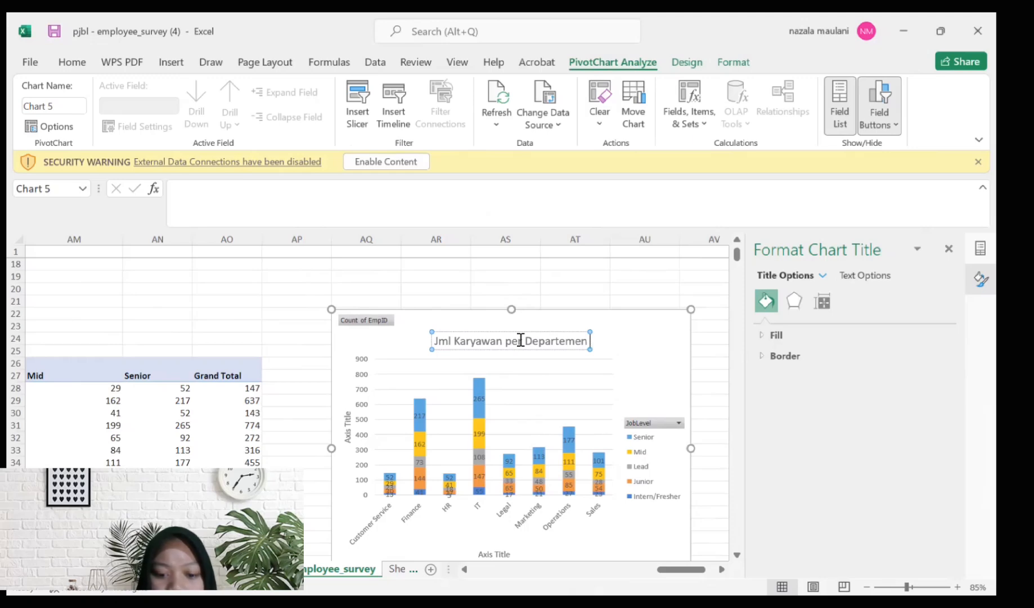
type("berdasar")
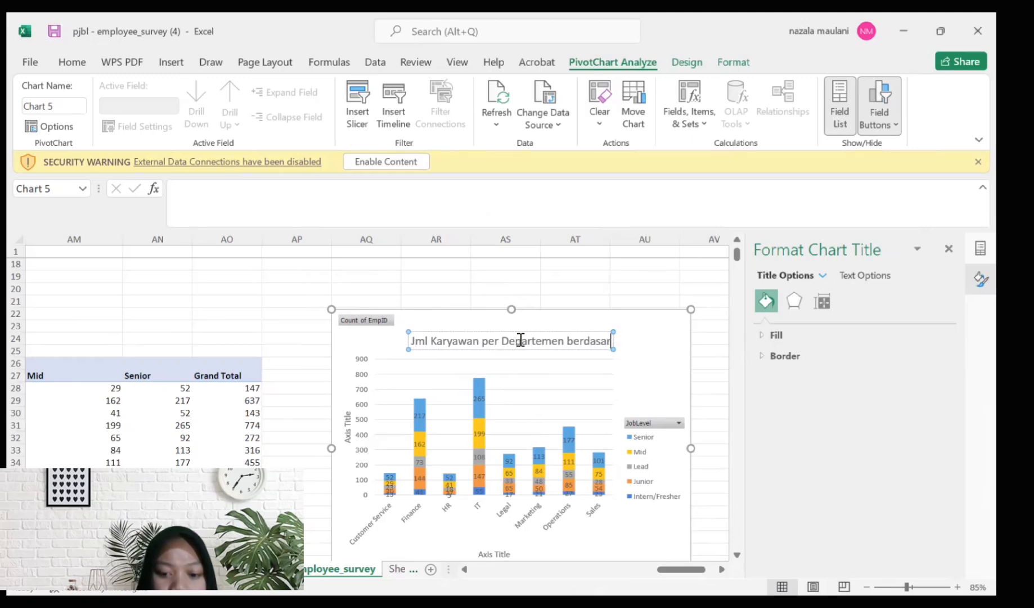
type("kan Job")
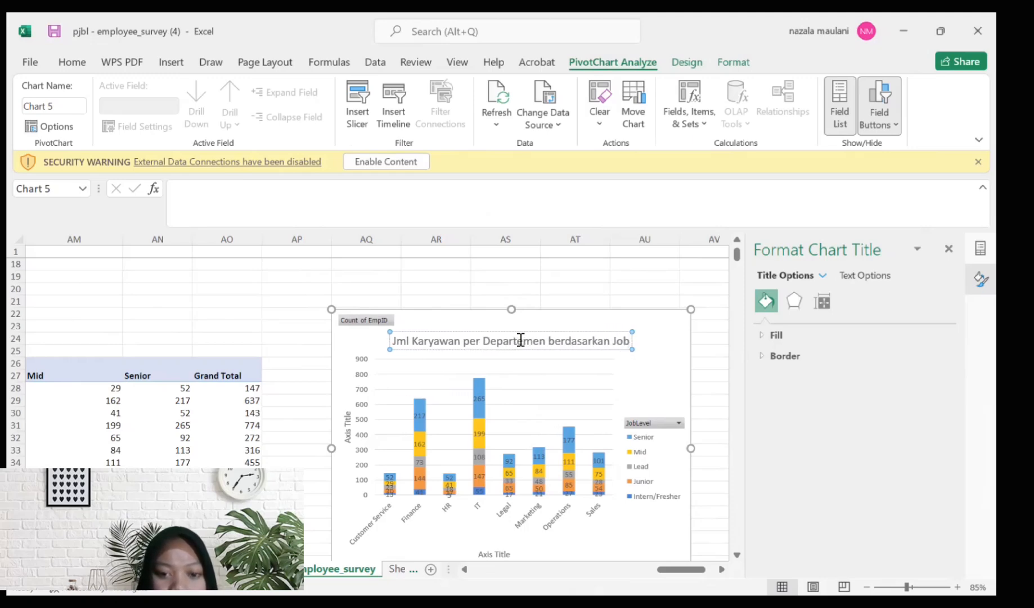
type(" Level")
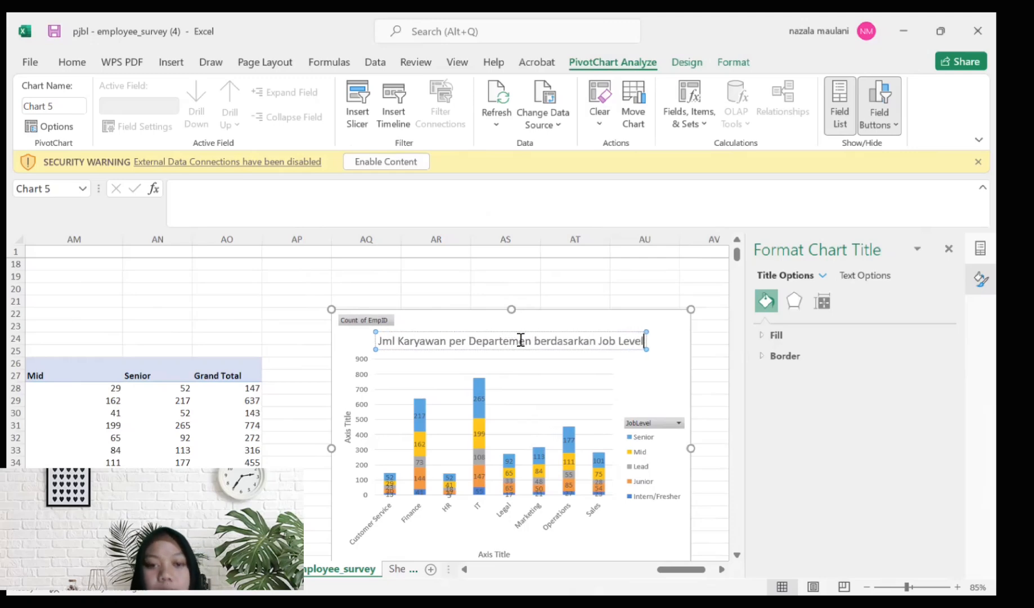
Step: Replace the placeholder horizontal axis title of the pasted chart with "Departemen (Sumbu X)"
scroll(508, 406, "down", 2)
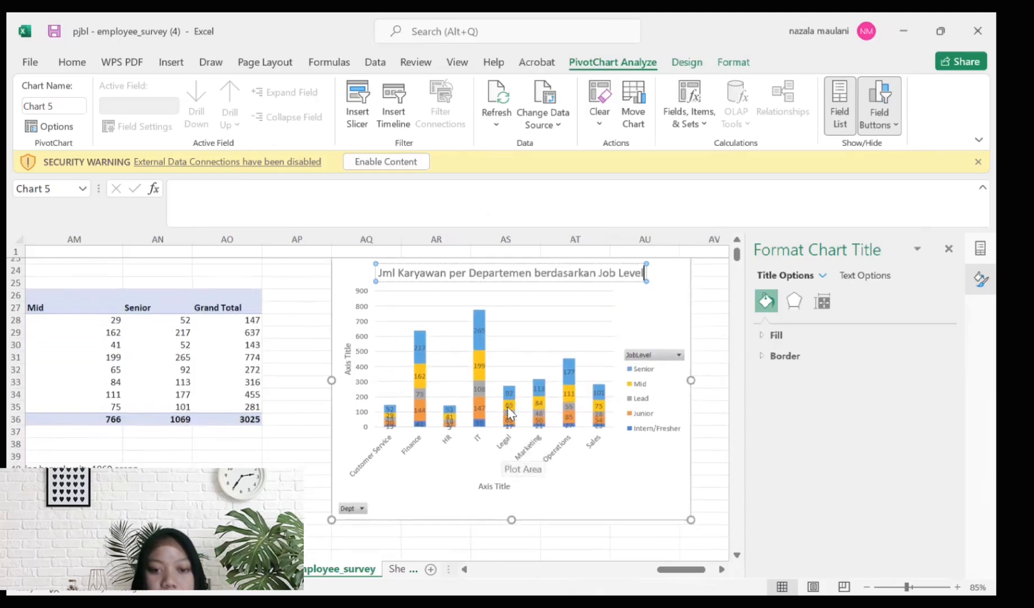
left_click(494, 493)
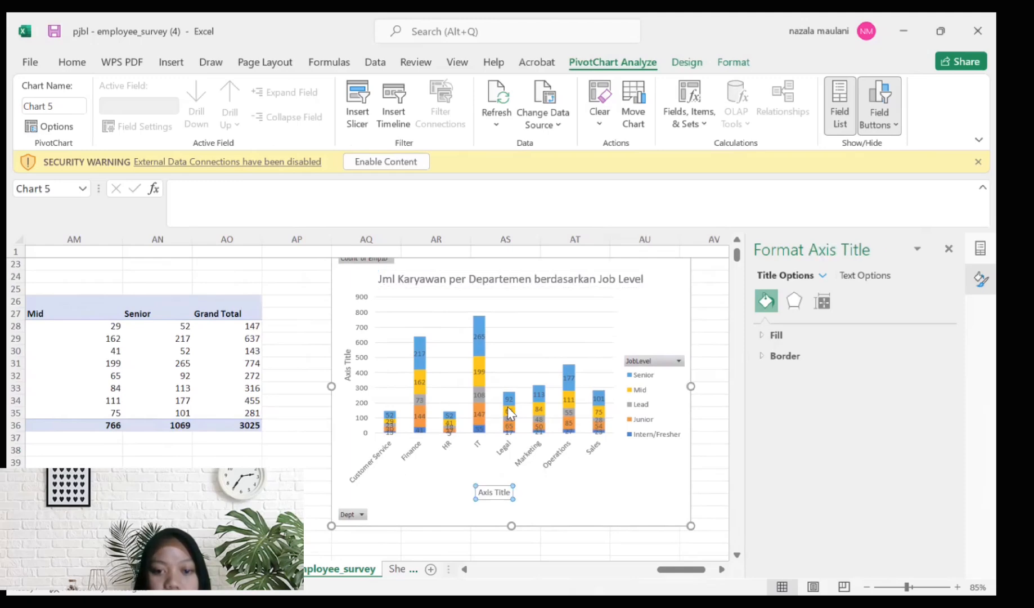
left_click_drag(510, 493, 478, 492)
type("De")
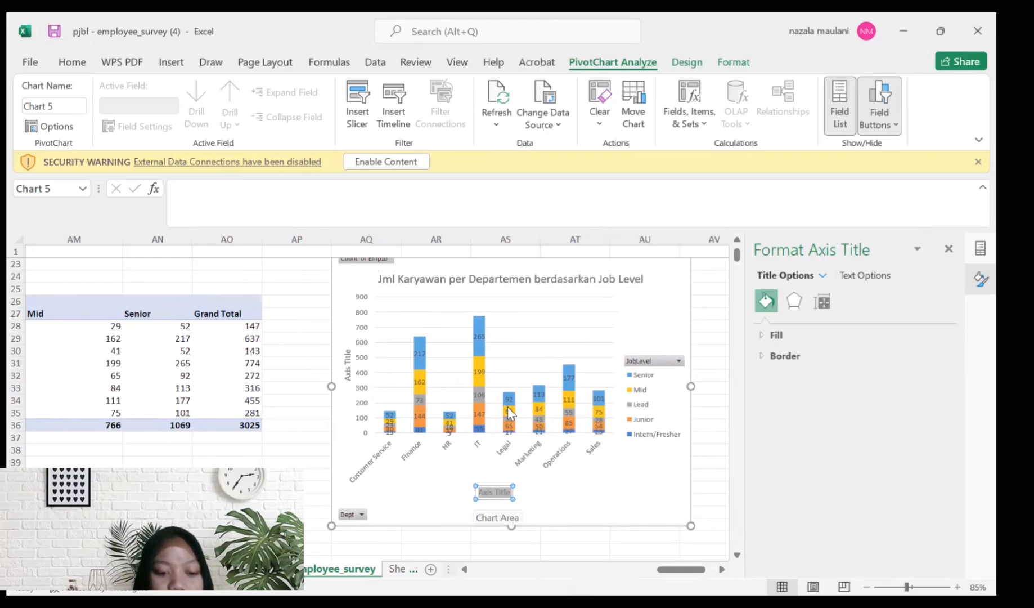
type("partemen")
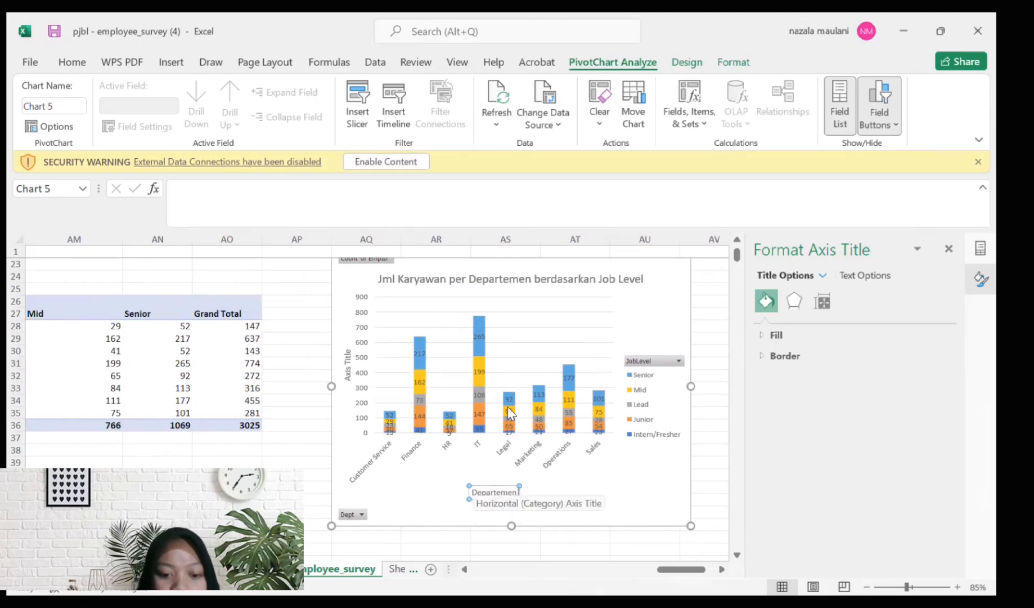
type(" (Sumbu")
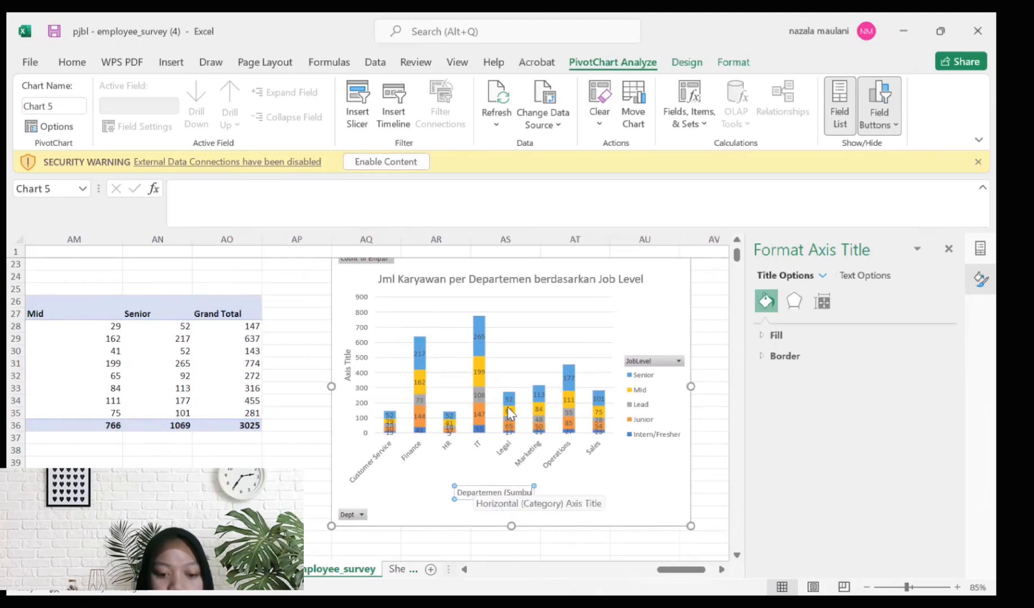
type(" X")
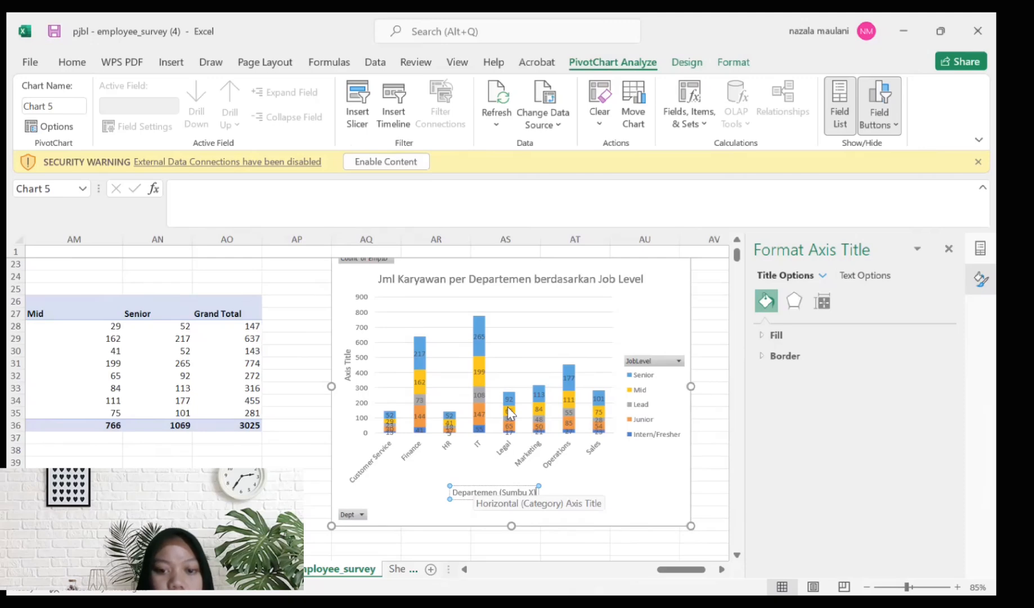
Step: Replace the placeholder vertical axis title with "Jml Karyawan (Sumbu Y)" and deselect the chart
left_click(348, 360)
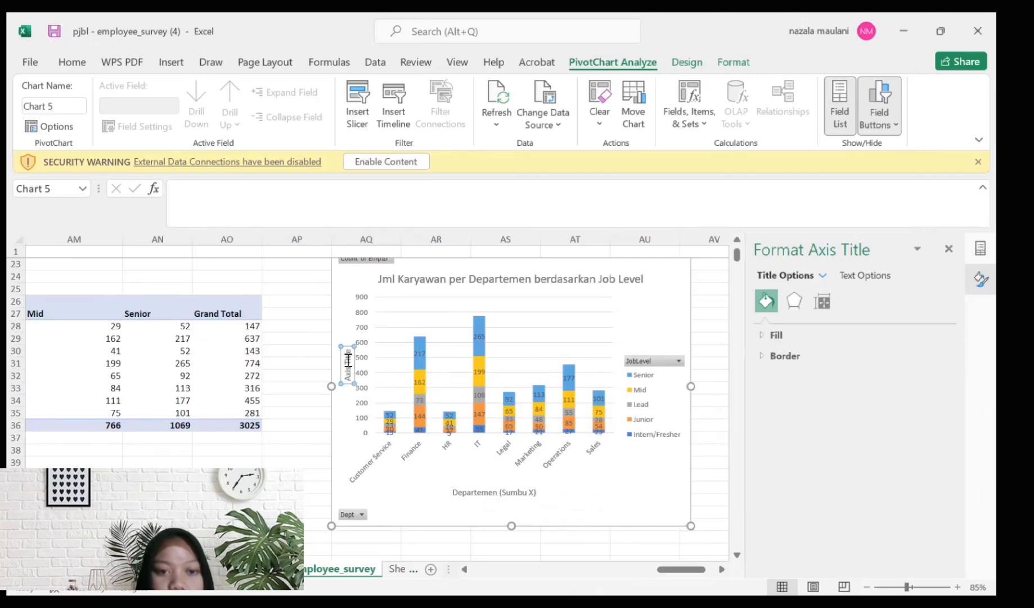
left_click_drag(348, 349, 348, 384)
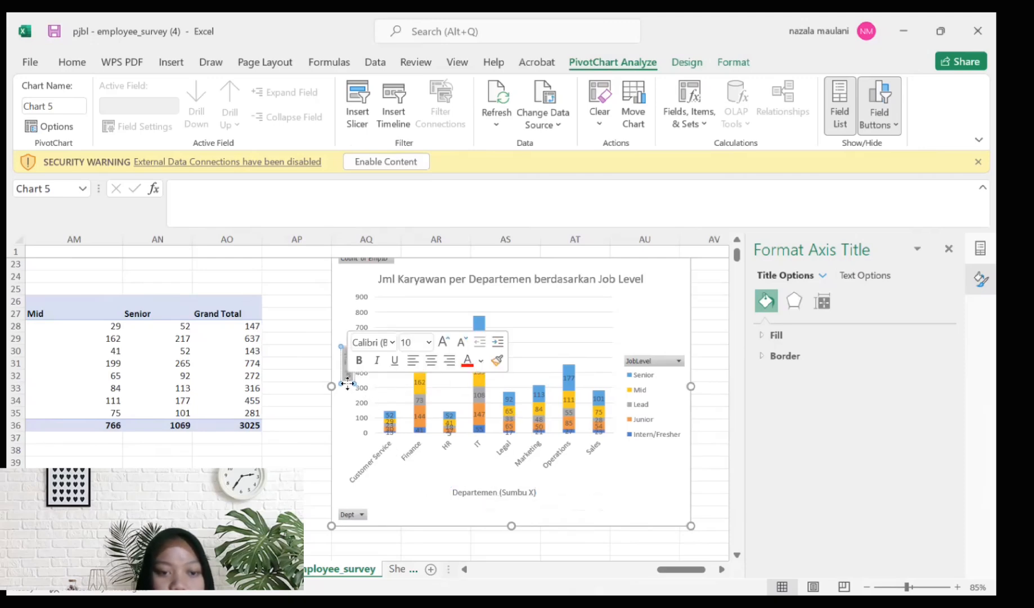
type("Jm")
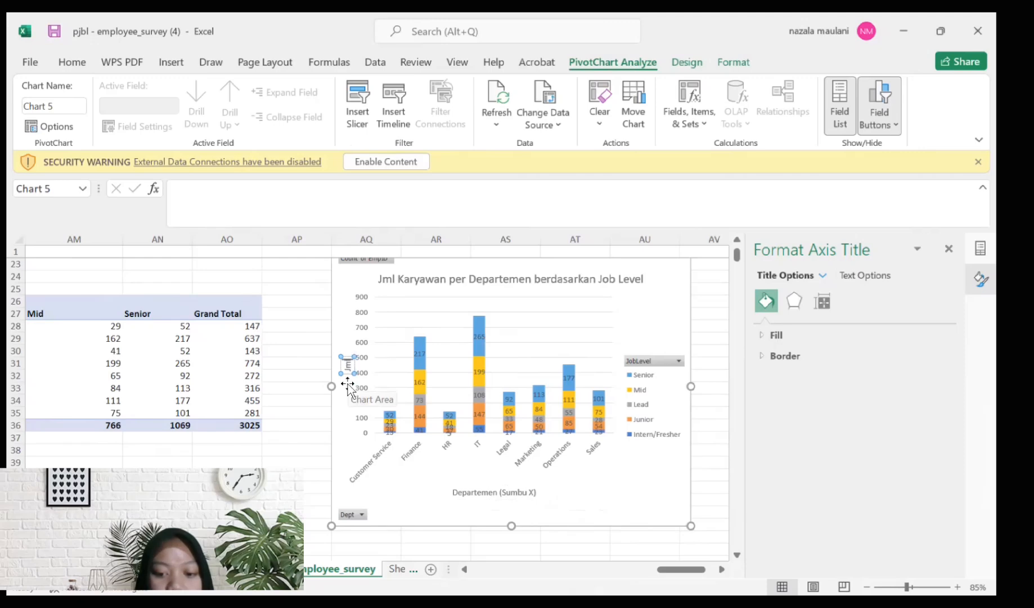
type("l Karyawa")
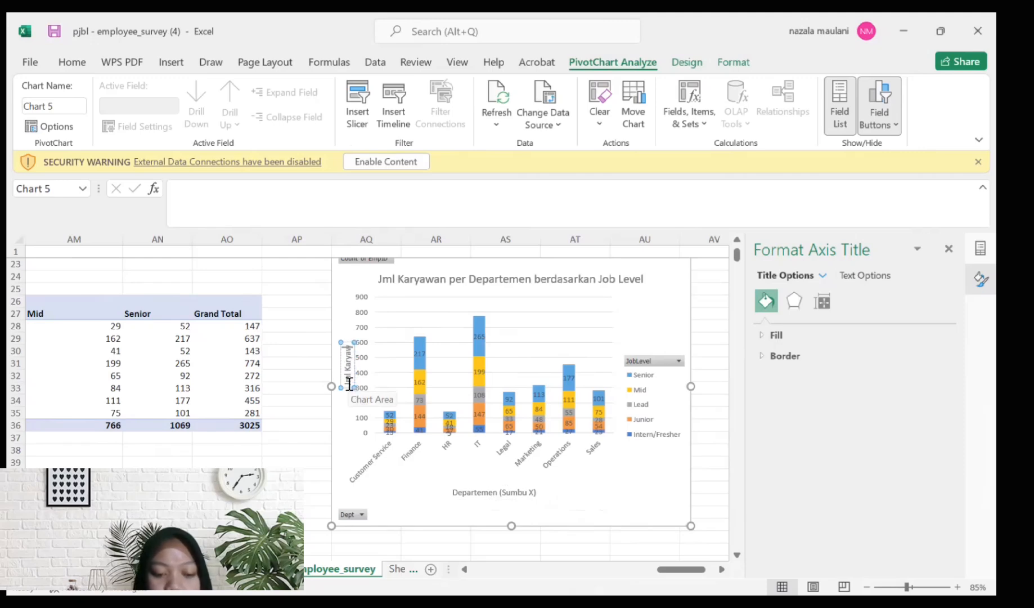
type("n (")
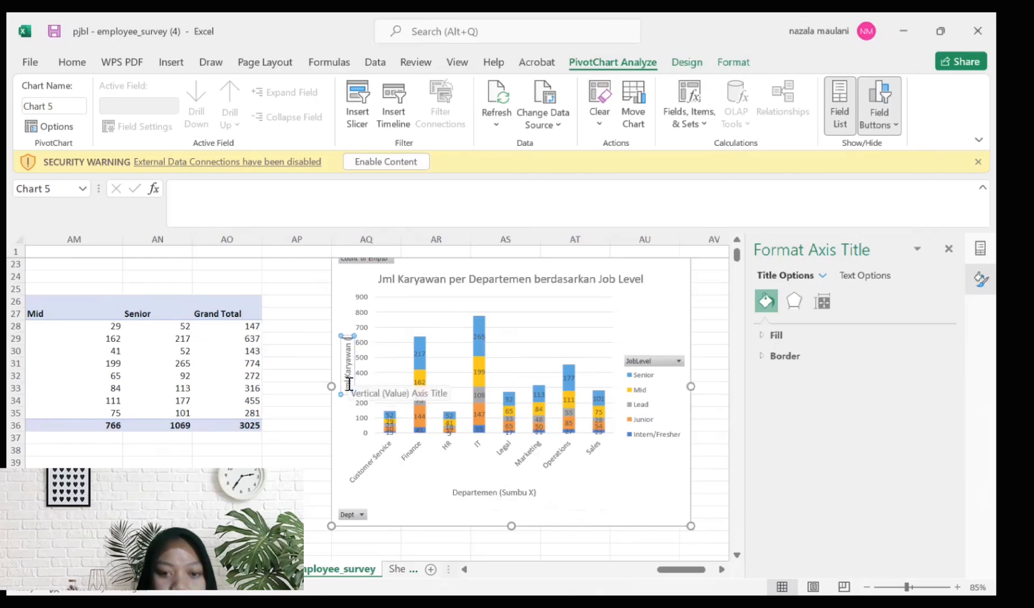
type("S")
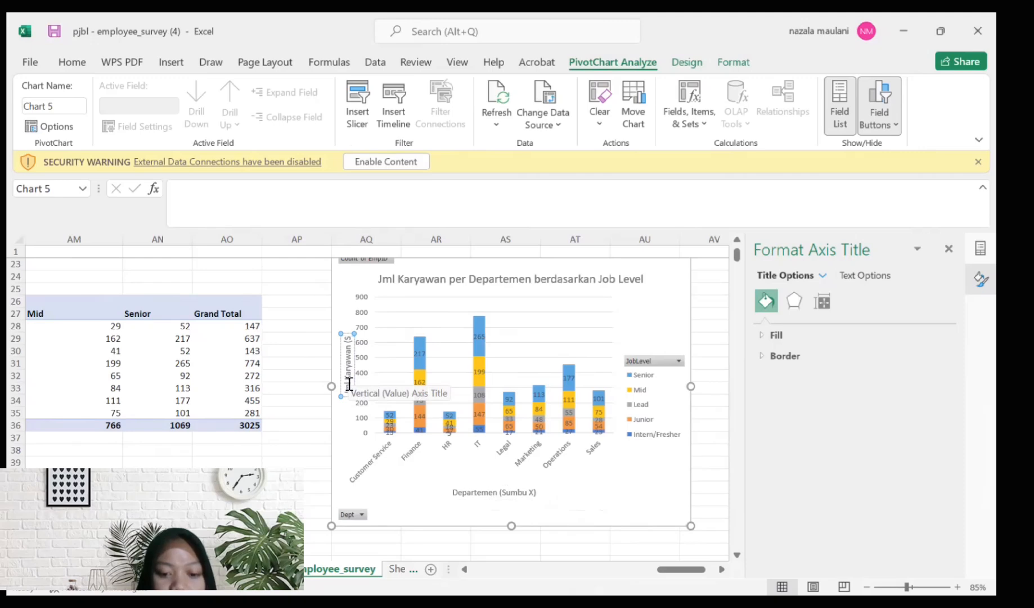
type("umbu")
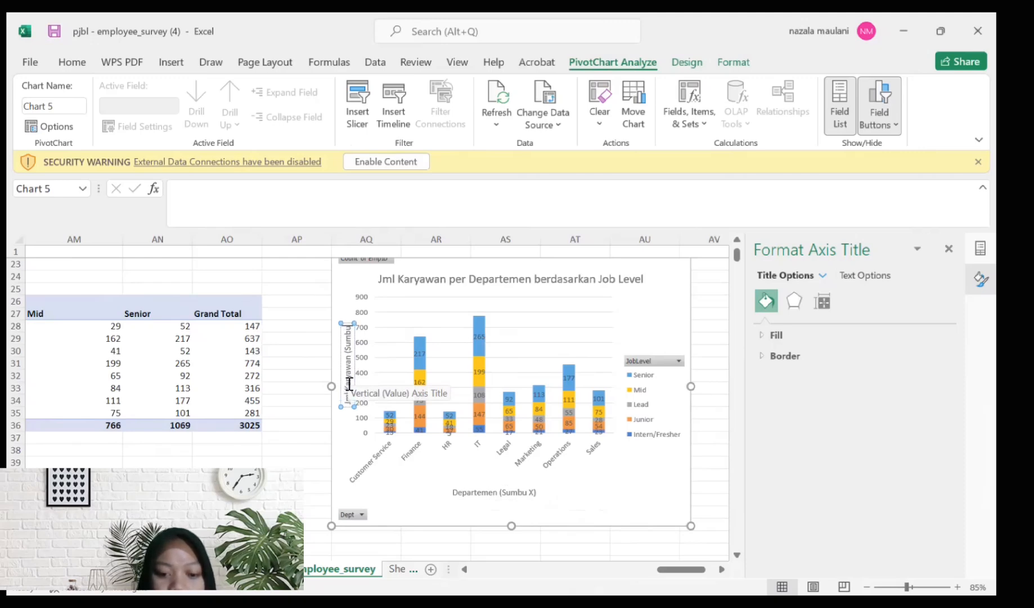
type(" Y)")
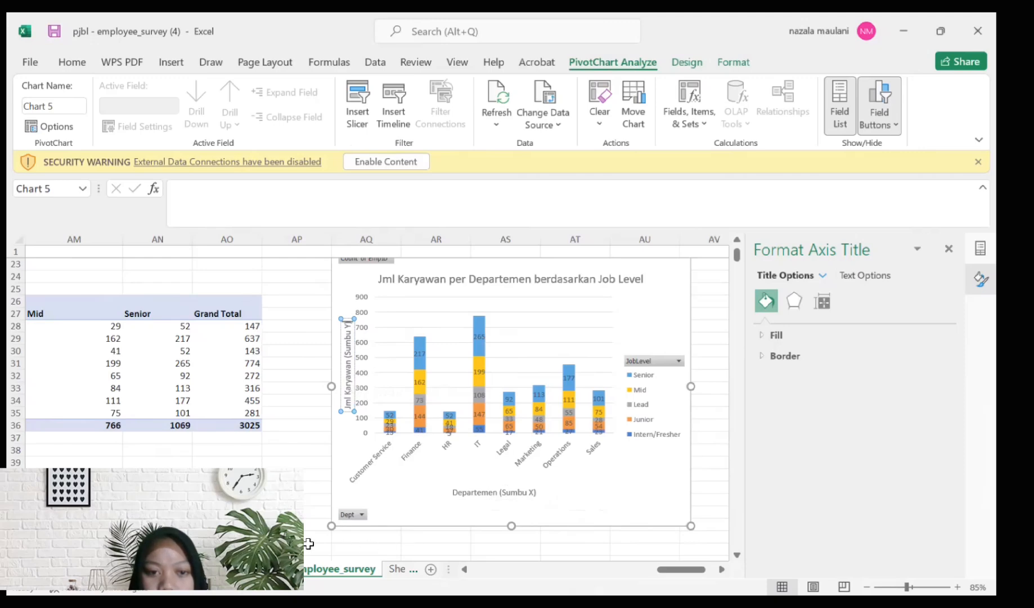
left_click(317, 512)
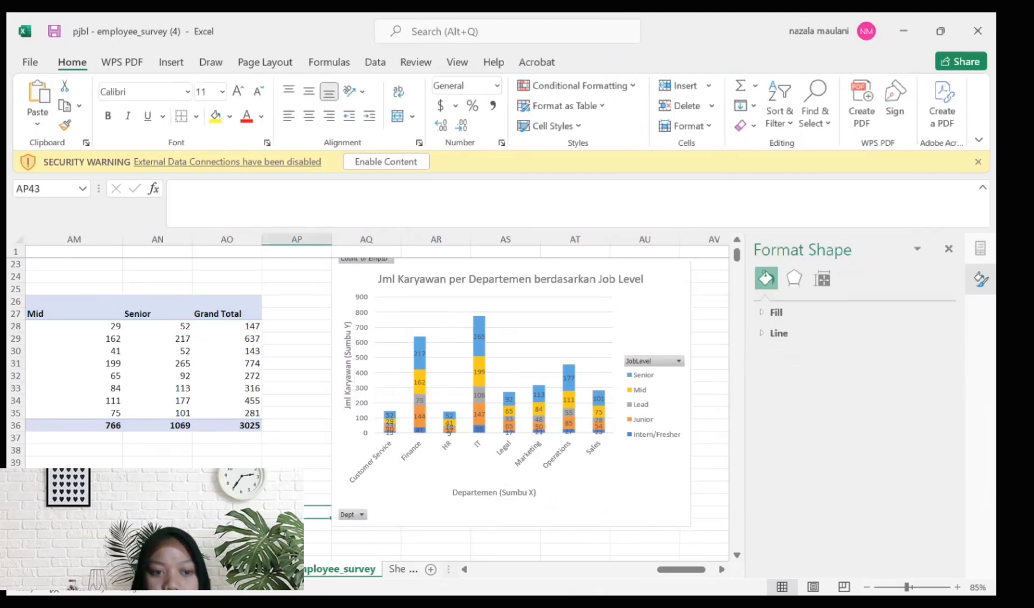
Step: Review the existing headcount chart under question d together with the adjacent PivotTable and its insight notes
scroll(377, 366, "left", 3)
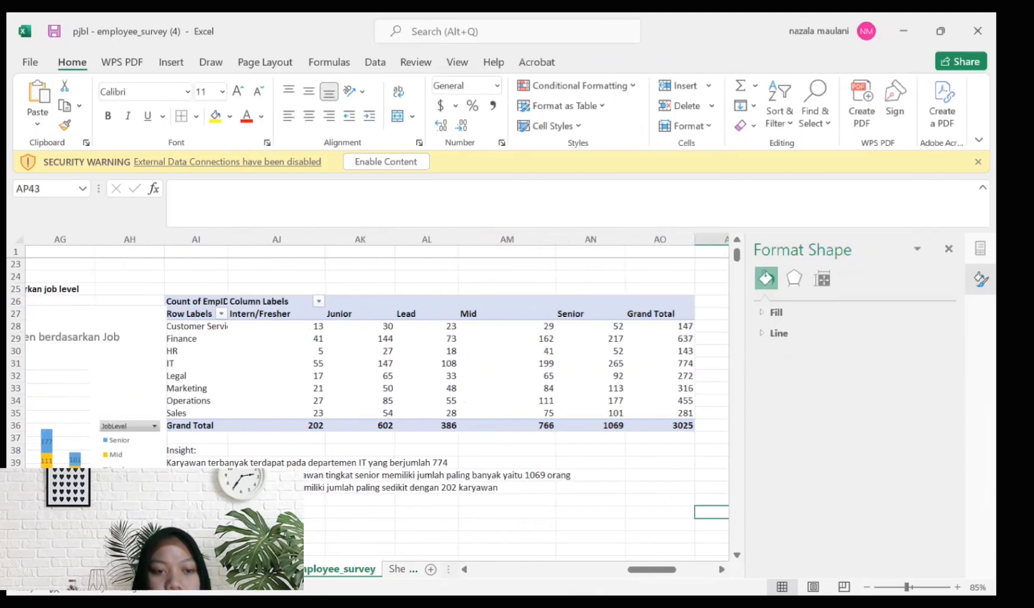
scroll(377, 366, "left", 3)
left_click(518, 360)
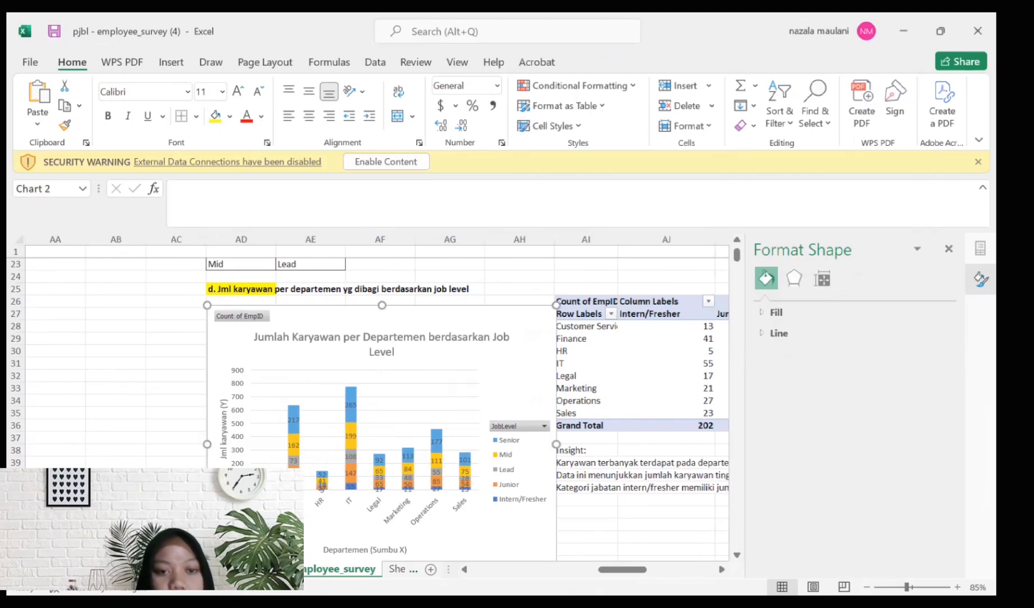
right_click(215, 495)
left_click(140, 453)
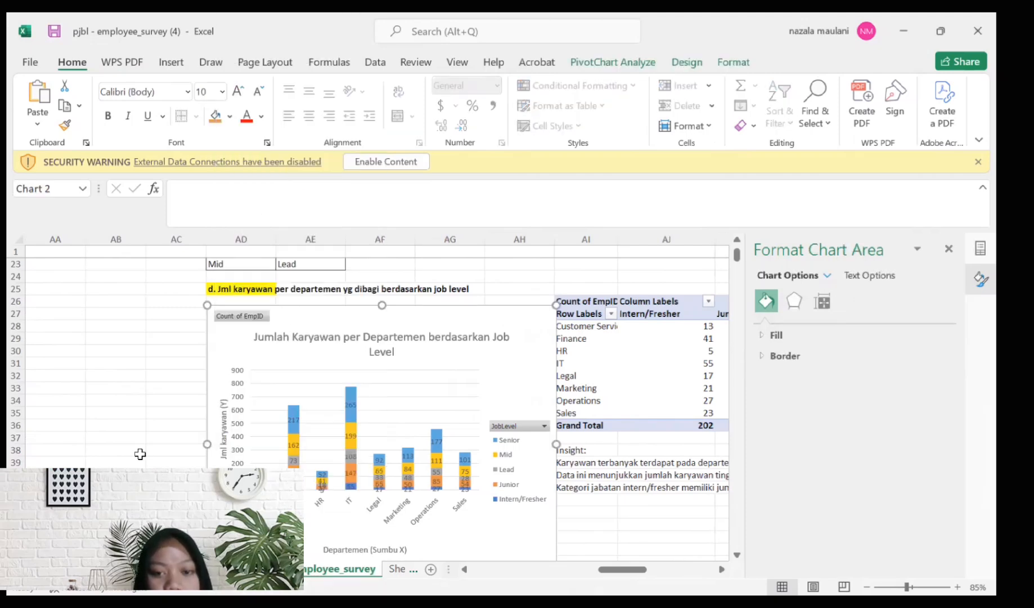
scroll(635, 532, "right", 3)
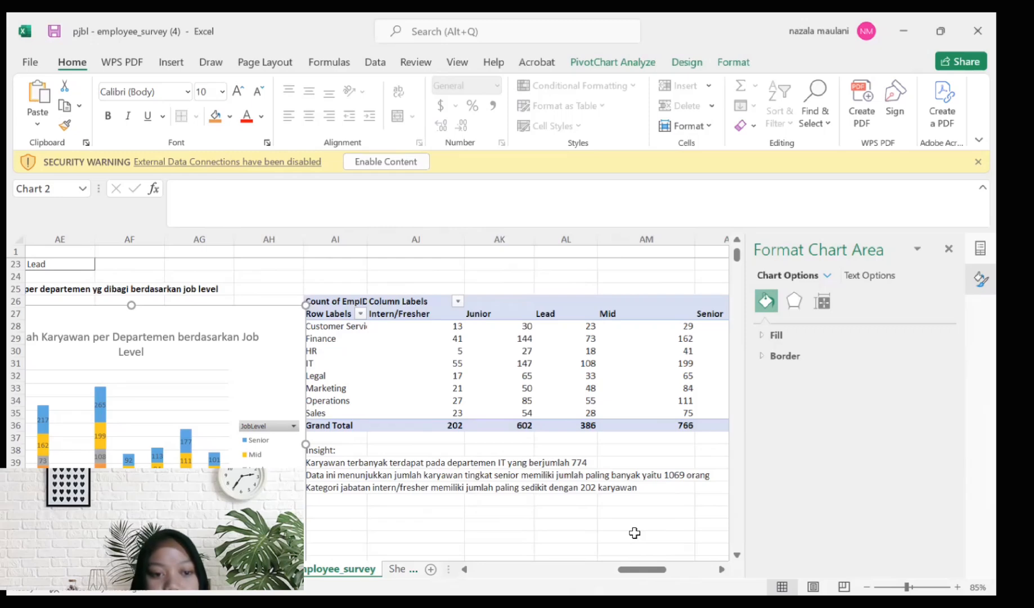
scroll(309, 511, "left", 1)
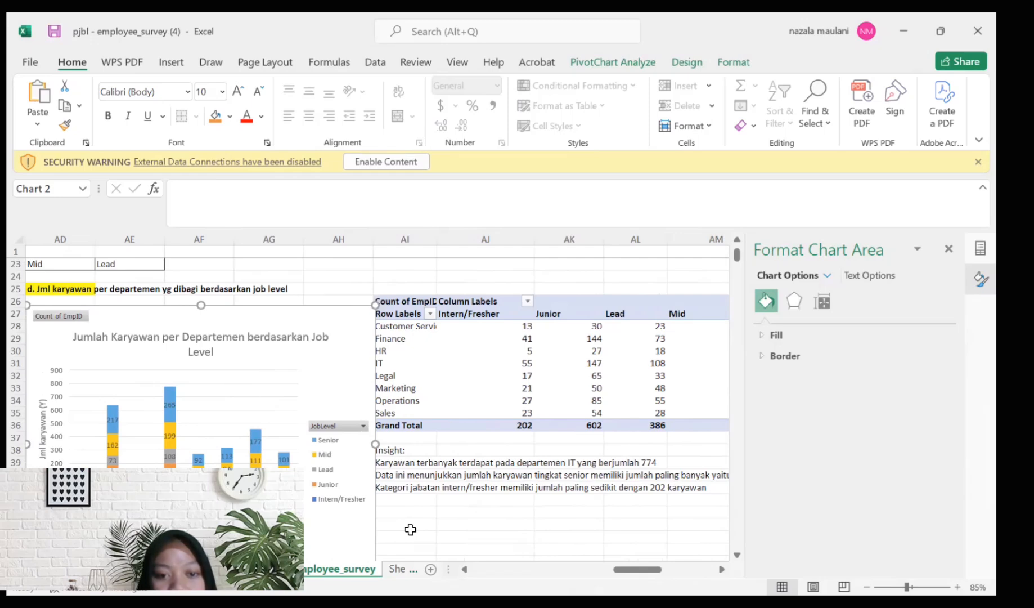
scroll(411, 530, "right", 1)
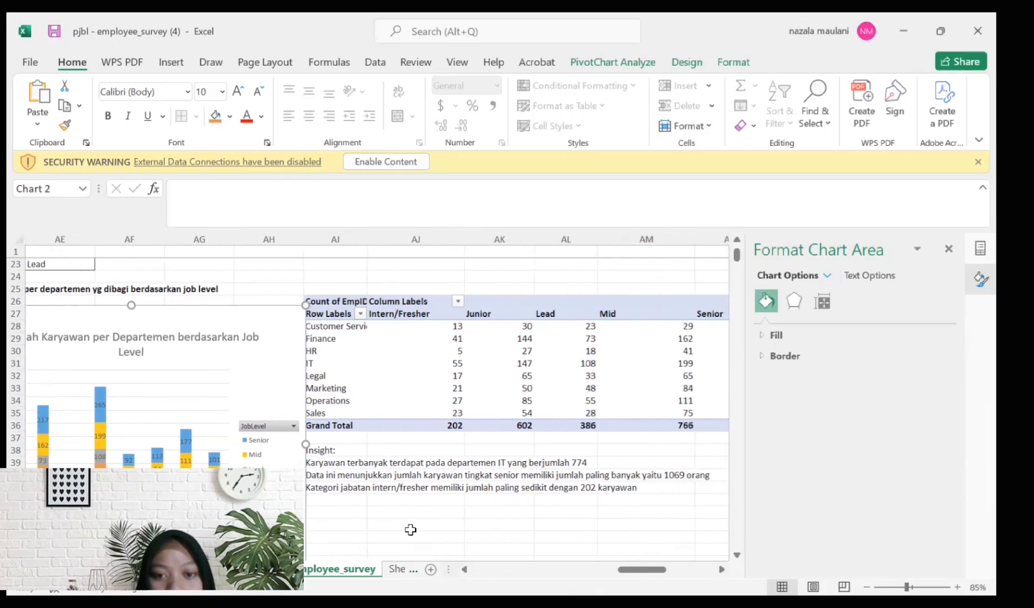
Step: Hide the chart formatting options and field list, and check the PivotTable's IT row and Senior column against the insight notes
left_click(948, 248)
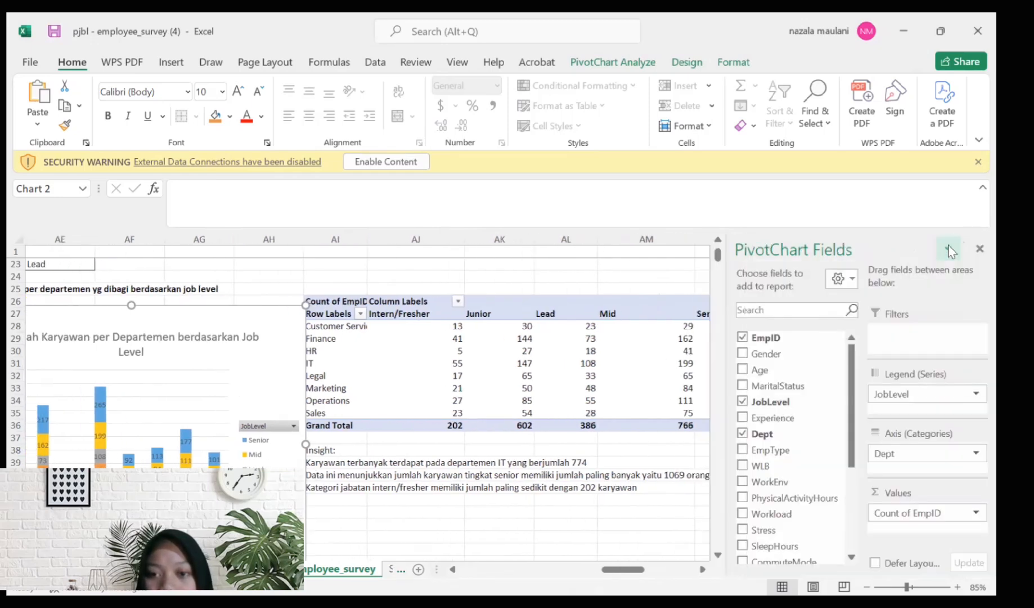
left_click(979, 249)
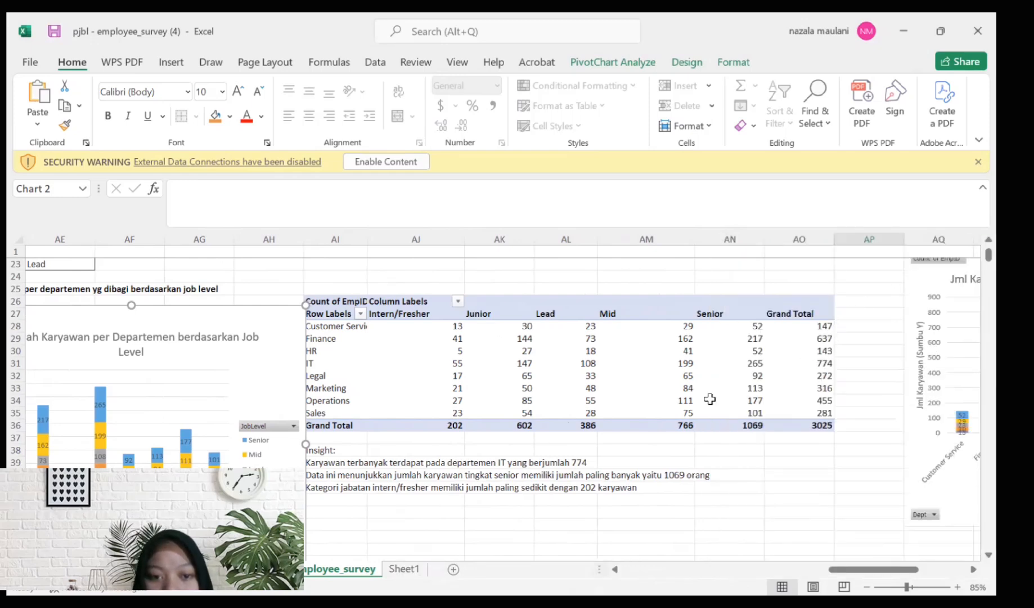
left_click(314, 364)
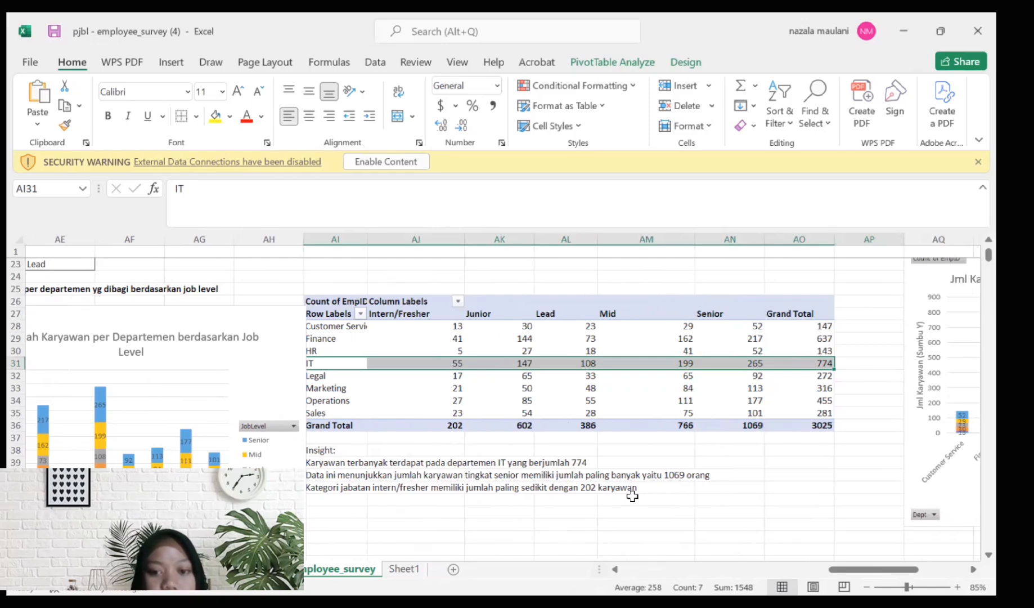
left_click(731, 312)
left_click_drag(730, 311, 744, 432)
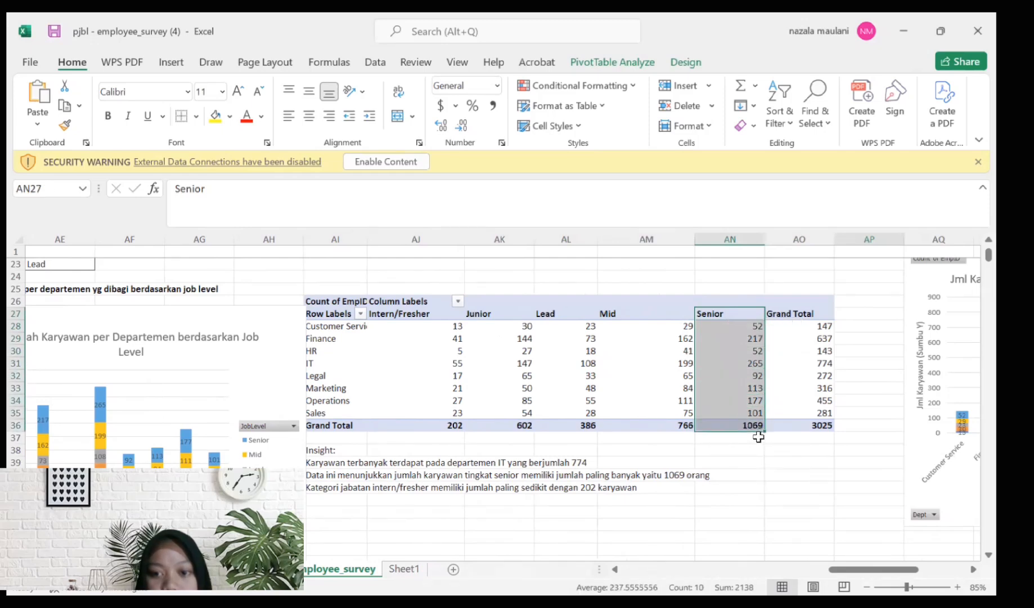
left_click(755, 434)
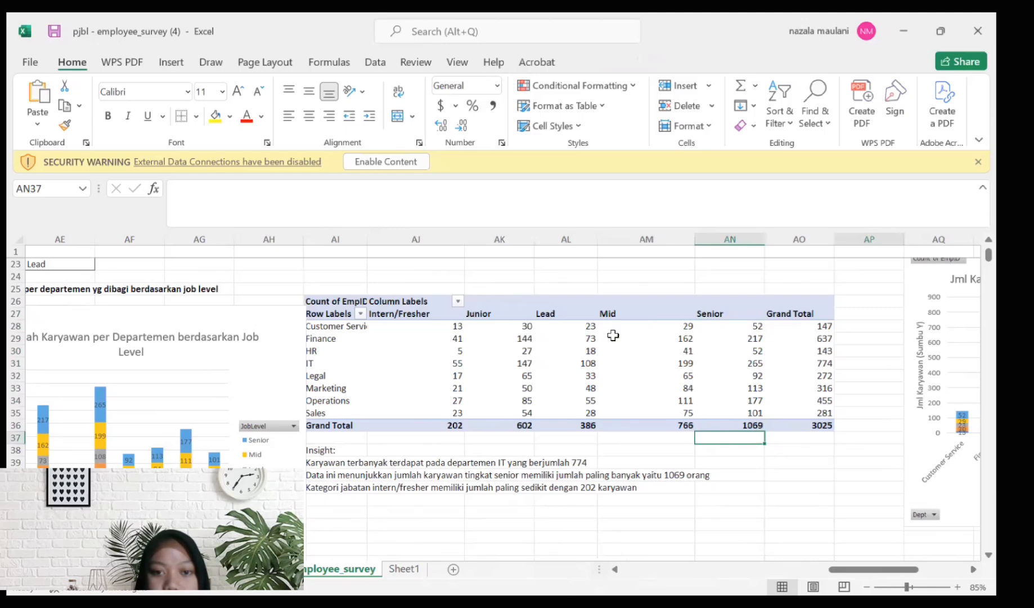
Step: Check the PivotTable's Intern/Fresher column from its header to the grand total against the insight note on that job level
mouse_move(431, 321)
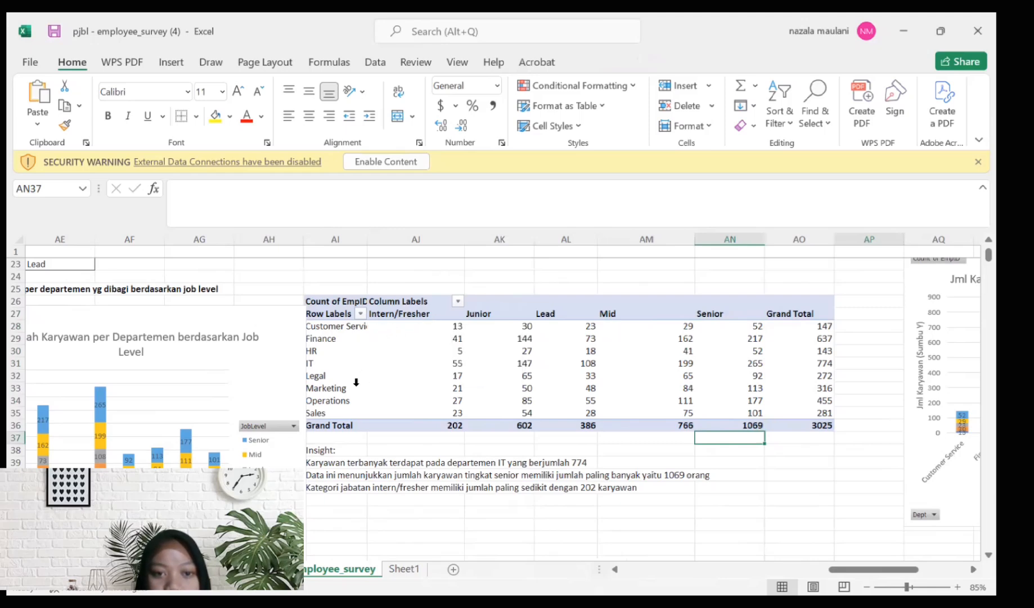
left_click_drag(390, 315, 401, 420)
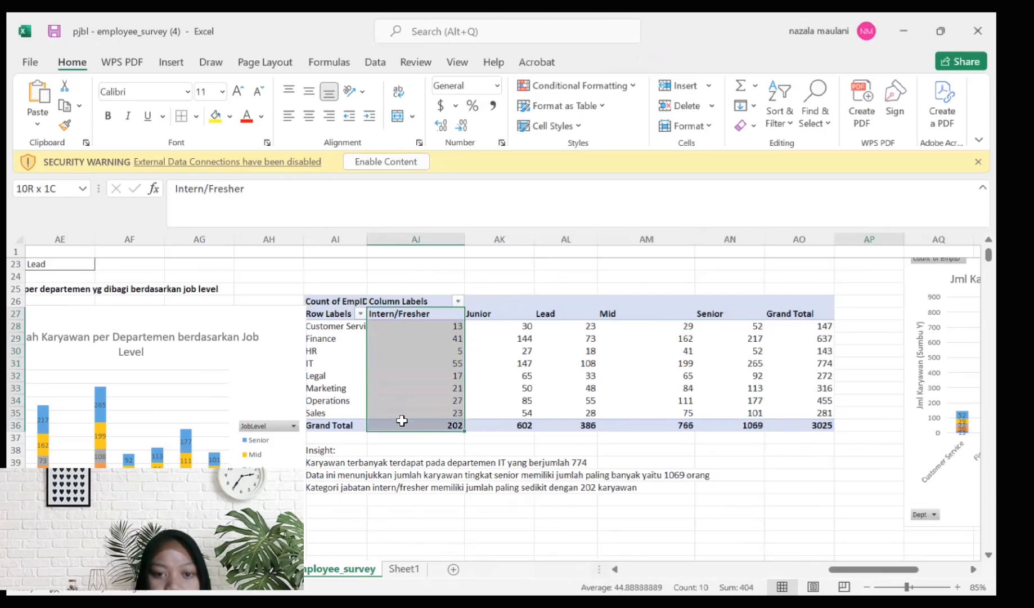
left_click(426, 450)
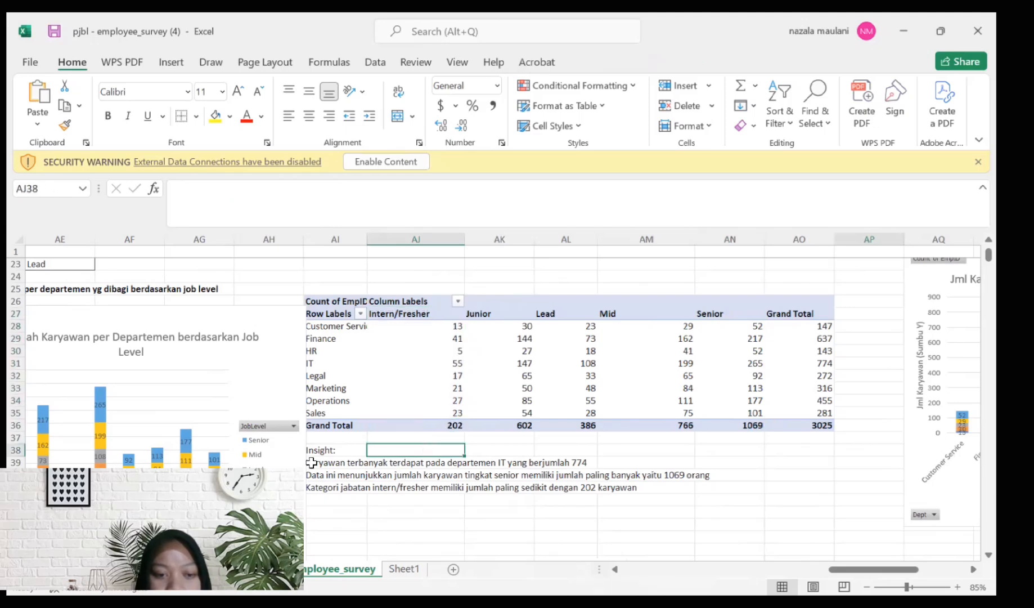
Step: Review the existing t-test table and its significance note under question e (1), along with the source columns haveOT and JobSatisfaction
scroll(311, 462, "left", 3)
scroll(311, 462, "down", 4)
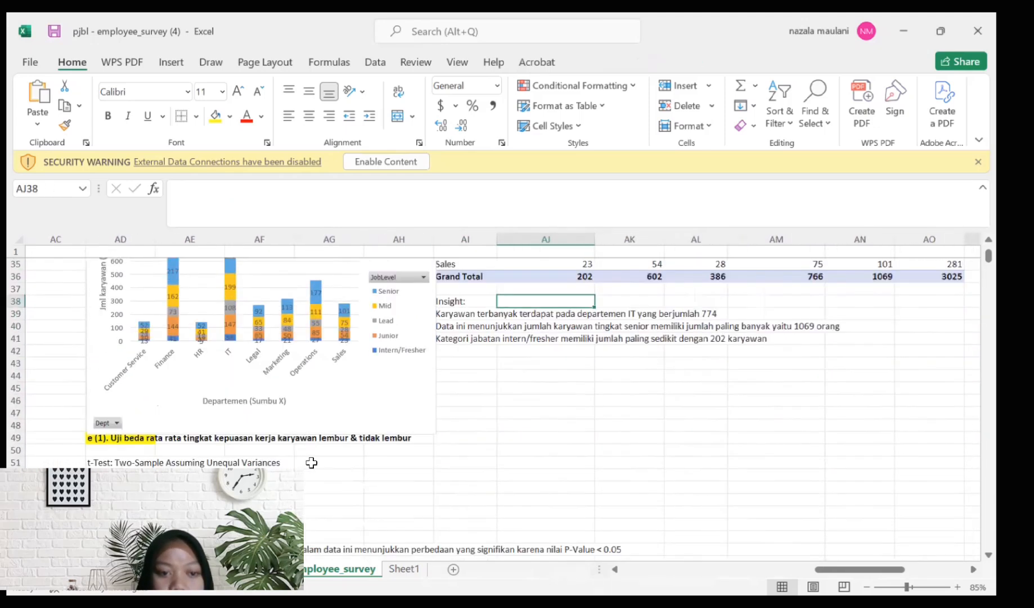
scroll(311, 462, "down", 4)
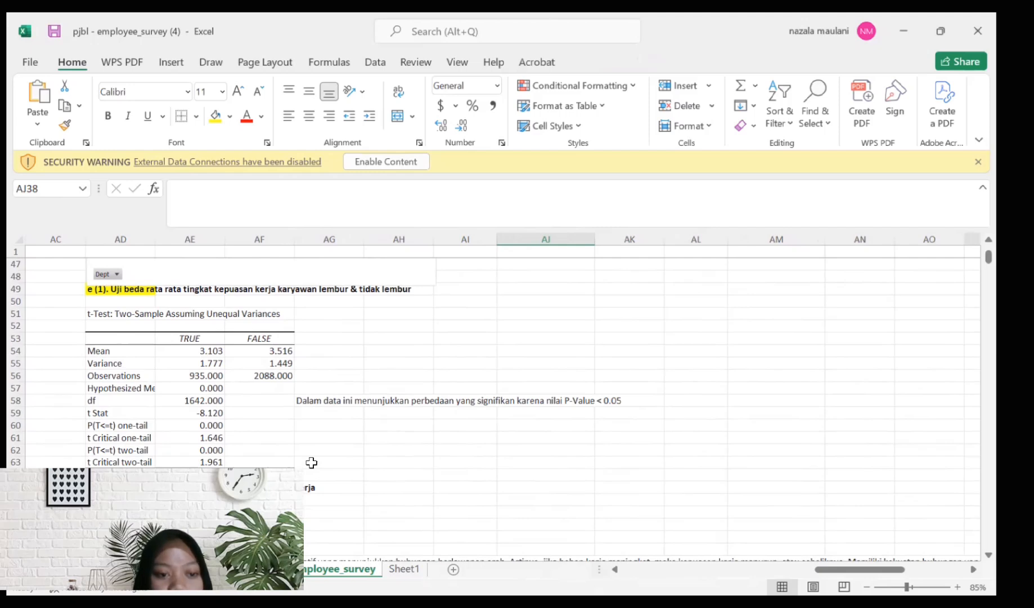
scroll(311, 462, "left", 10)
scroll(311, 462, "right", 10)
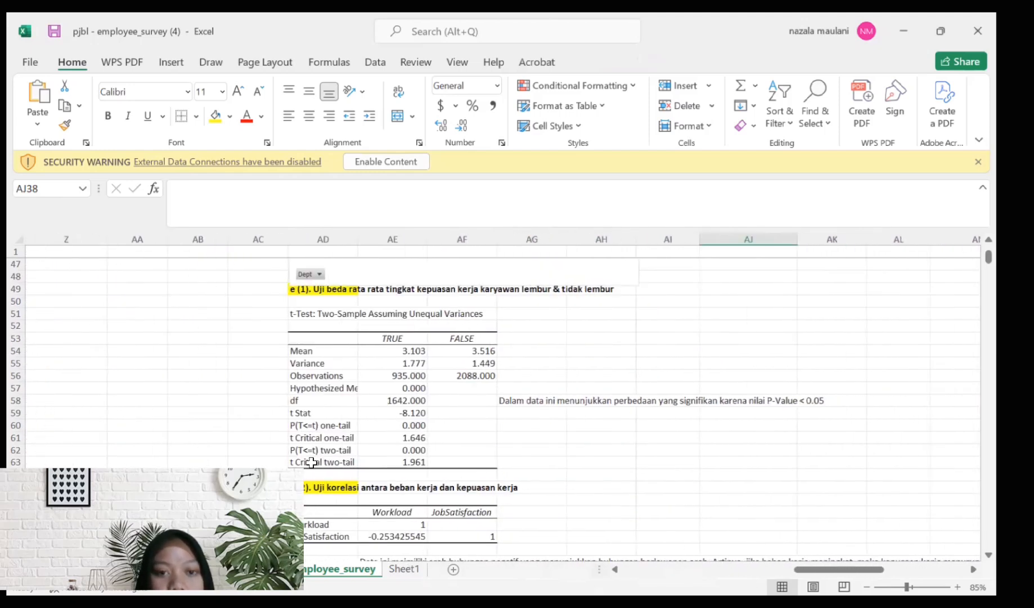
scroll(312, 462, "up", 2)
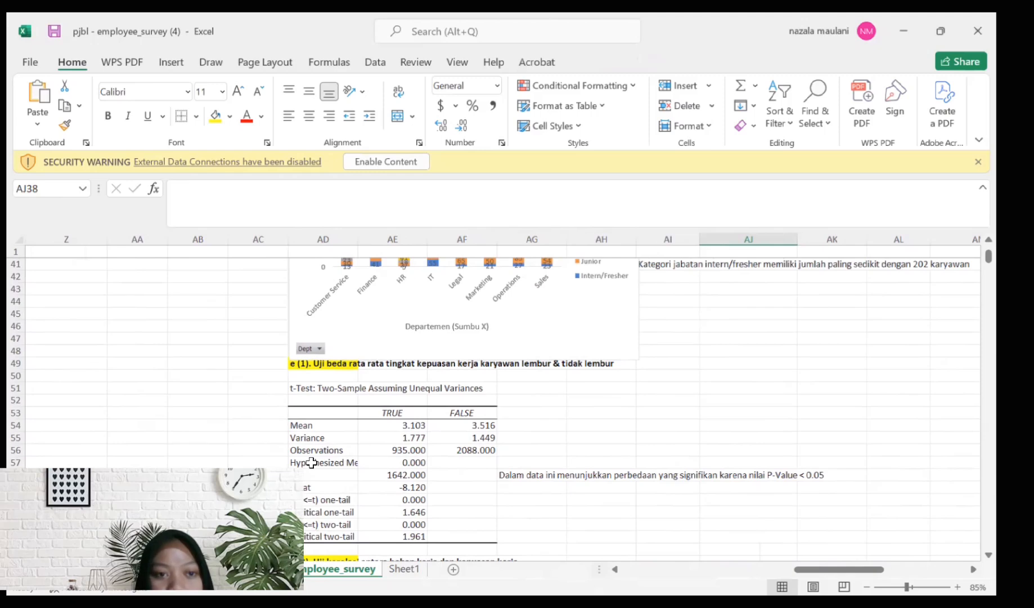
scroll(311, 462, "left", 10)
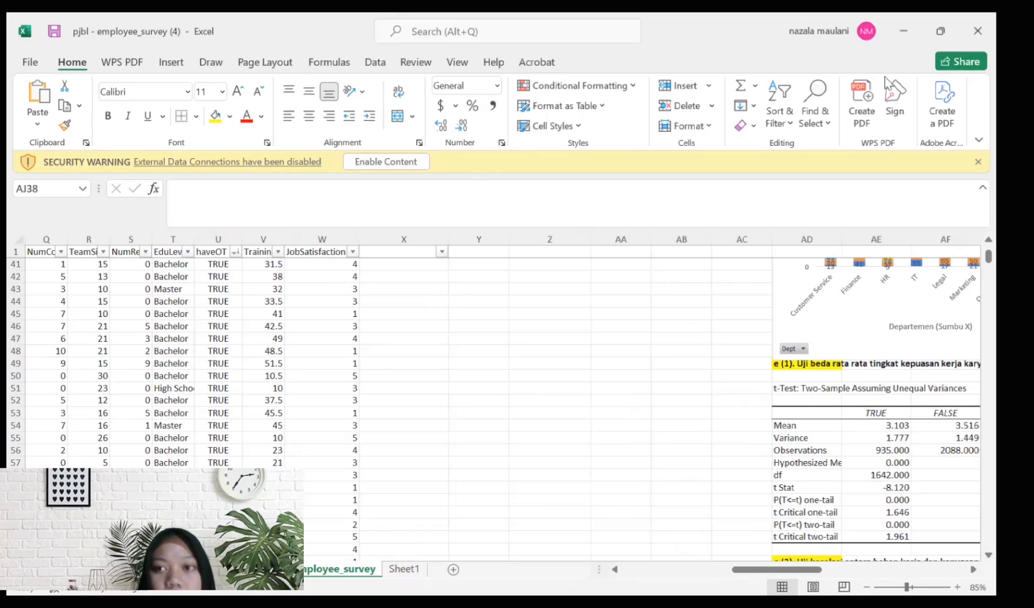
Step: Start a t-Test: Two-Sample Assuming Unequal Variances and set its Variable 1 range to the JobSatisfaction cells $W$1:$W$937
left_click(376, 62)
left_click(887, 85)
left_click(623, 248)
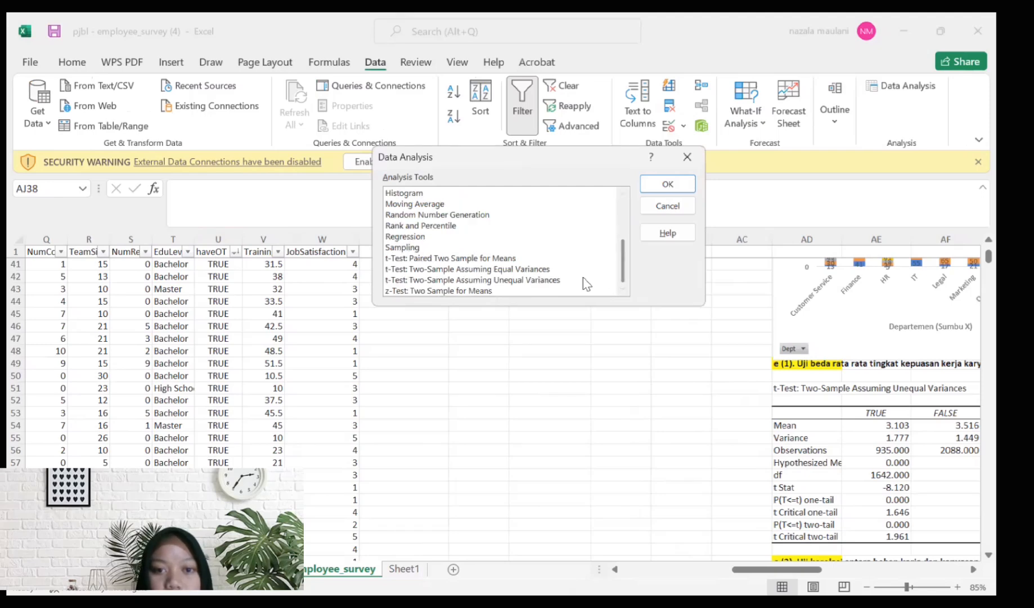
left_click(539, 280)
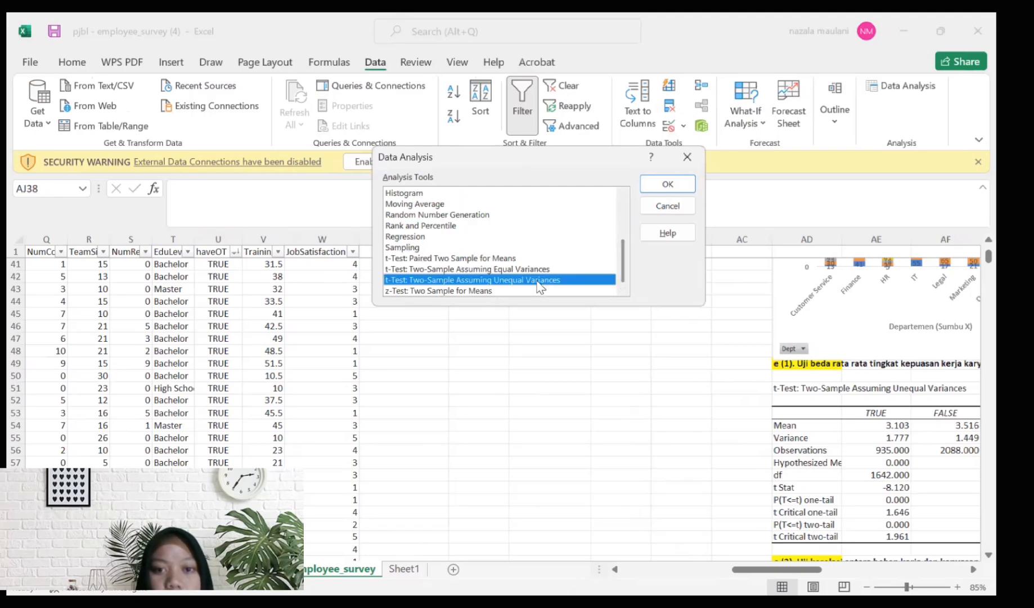
left_click(667, 184)
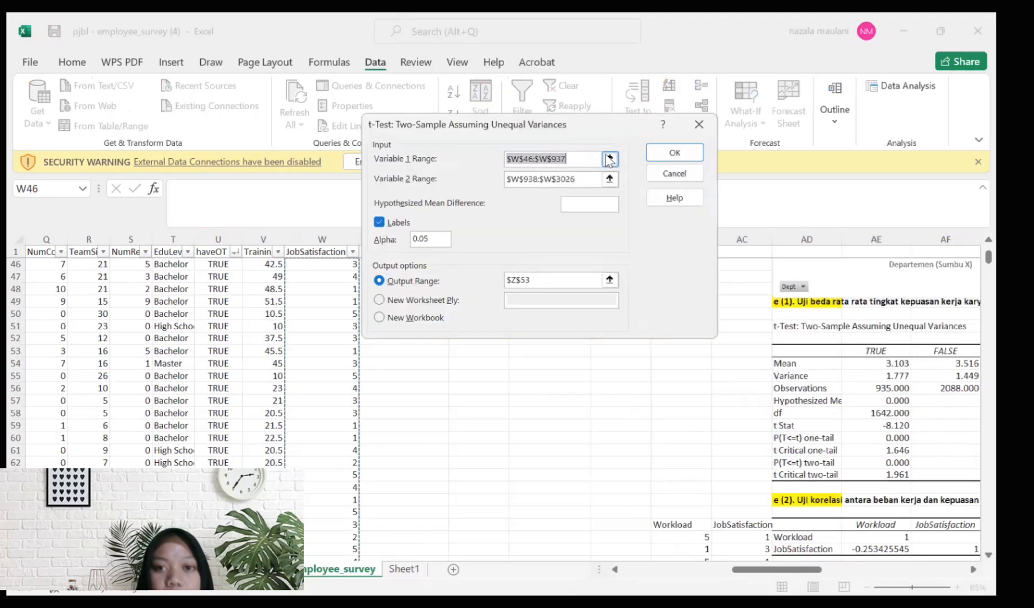
left_click(609, 157)
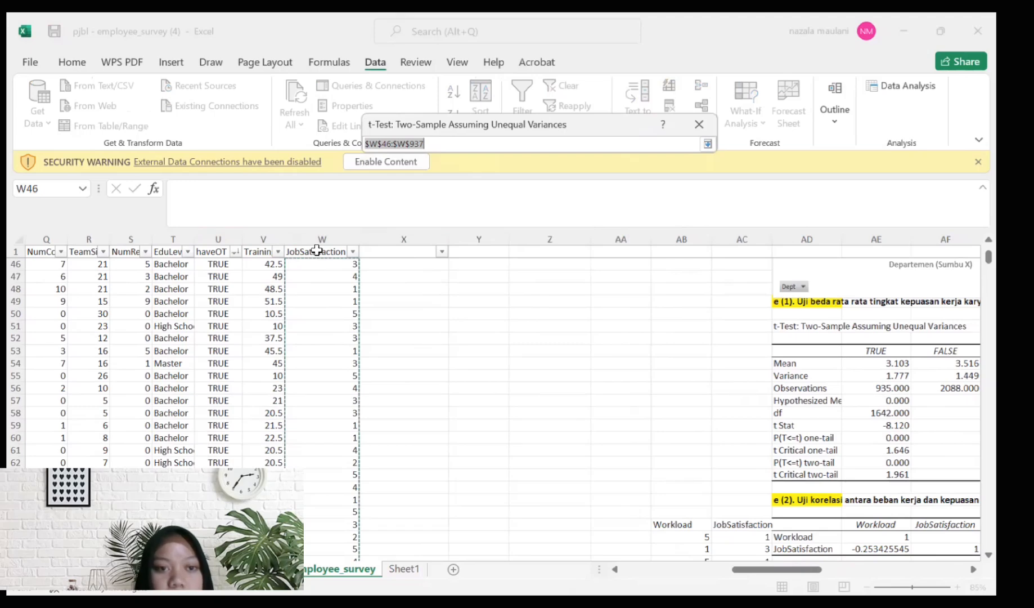
left_click_drag(317, 250, 316, 305)
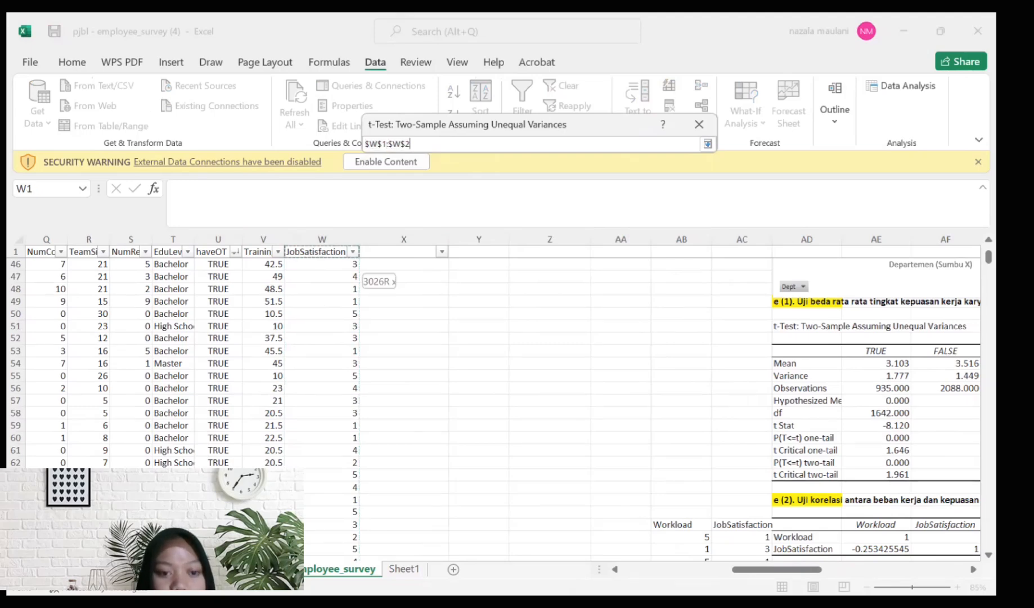
left_click_drag(355, 275, 331, 556)
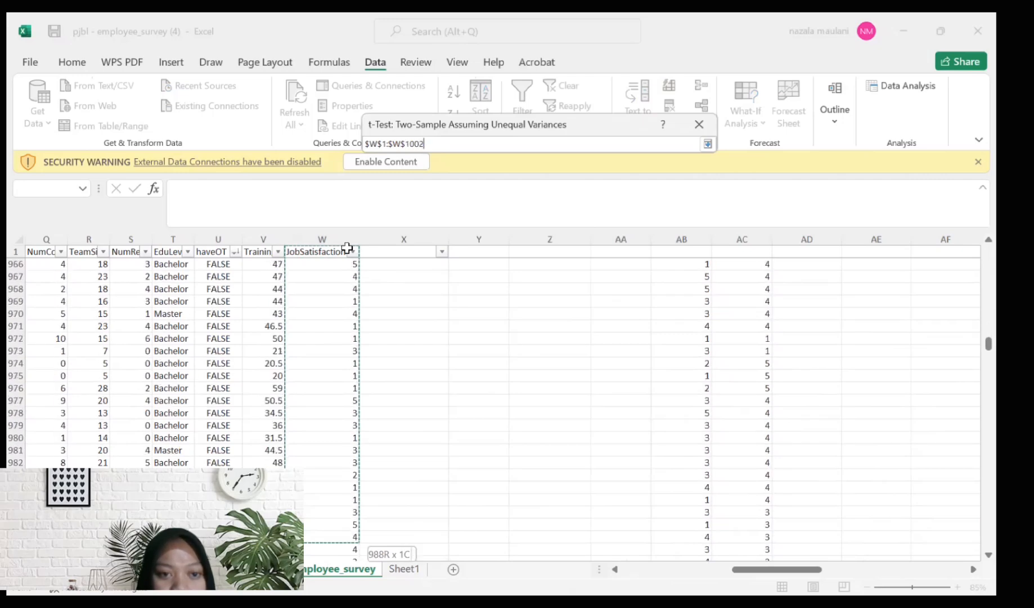
left_click_drag(347, 247, 289, 406)
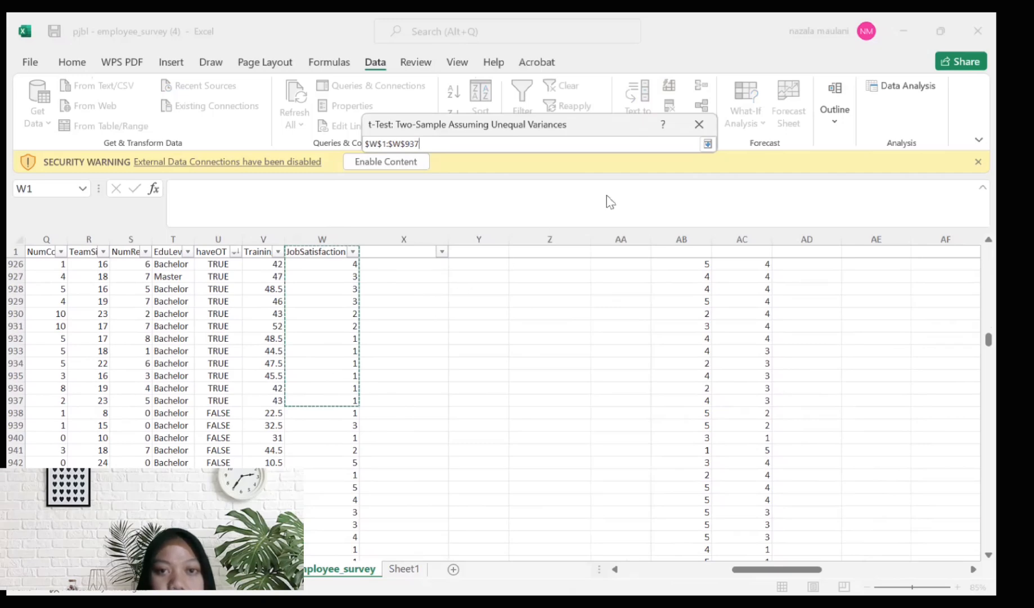
left_click(708, 144)
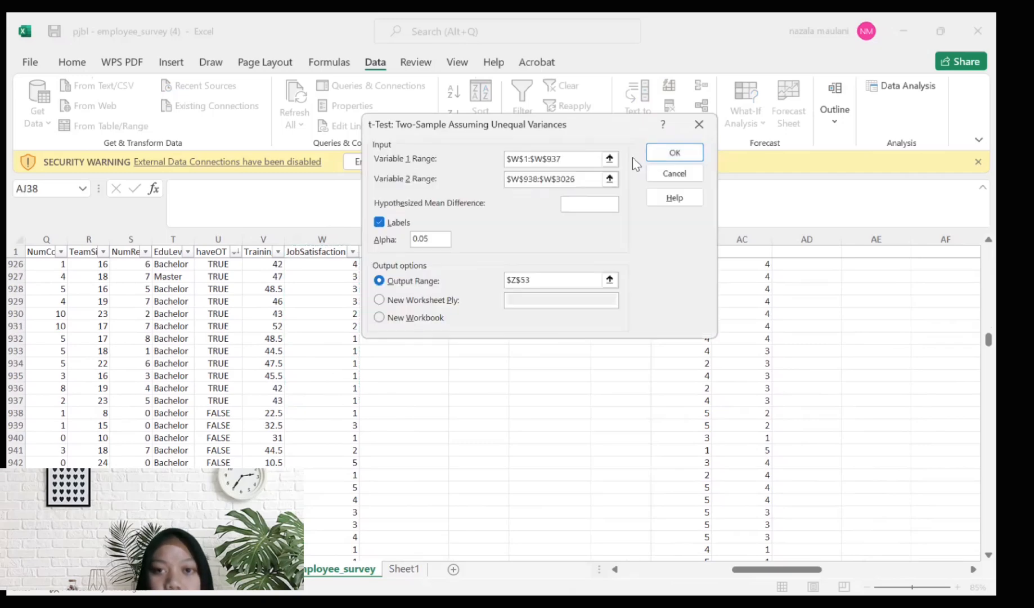
Step: Set the t-test's Variable 2 range to the JobSatisfaction cells of the FALSE overtime rows, $W$938:$W$3026
key("Tab")
left_click(610, 179)
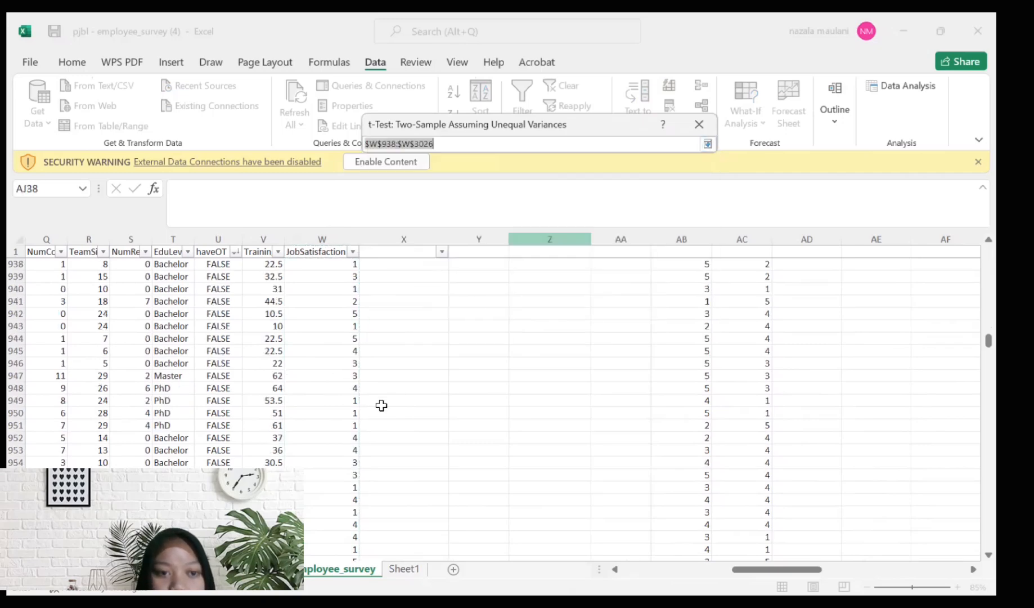
scroll(338, 362, "up", 2)
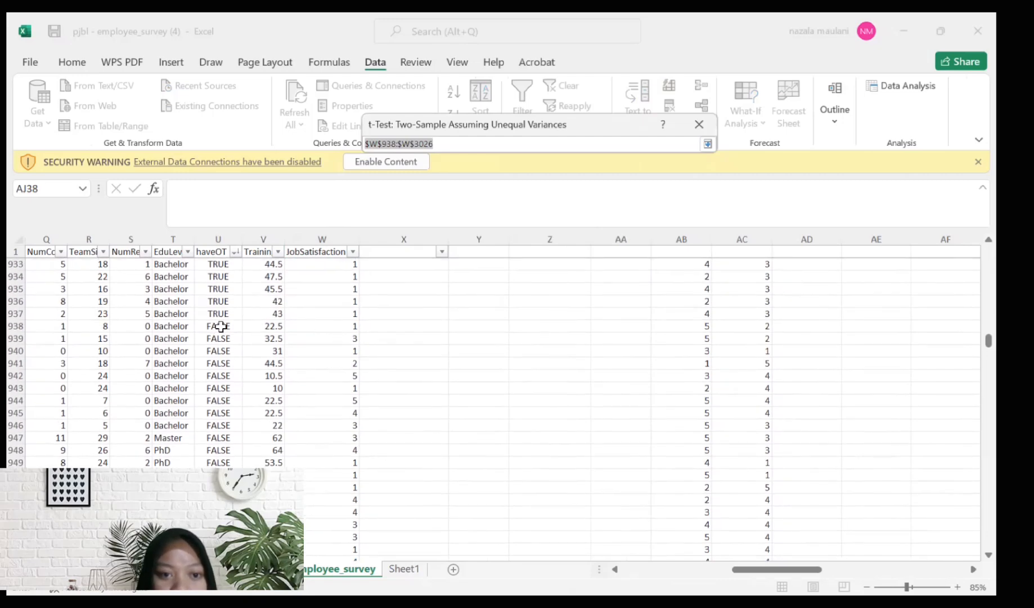
left_click(325, 328)
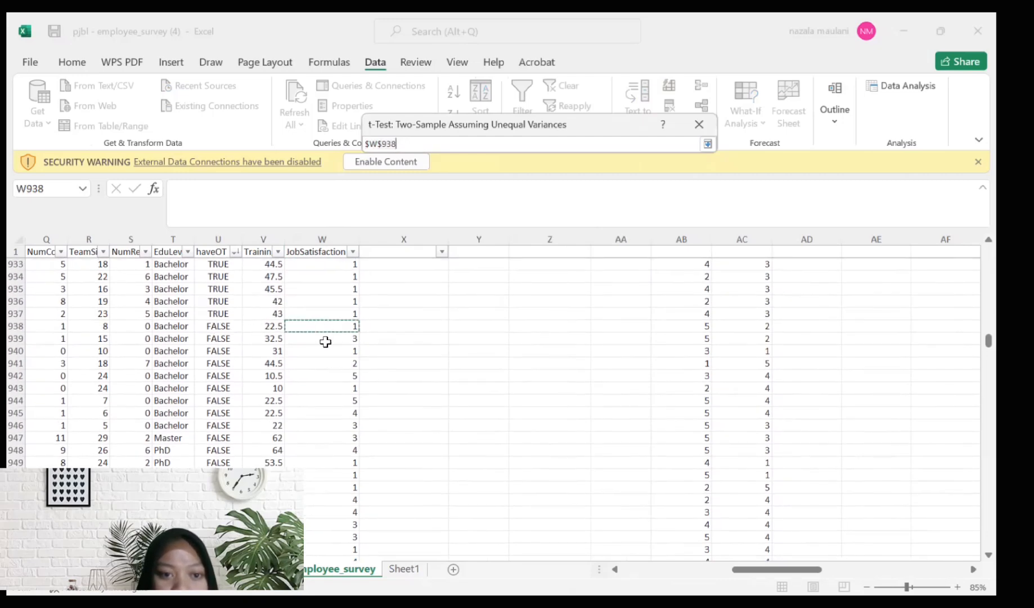
left_click_drag(325, 328, 337, 522)
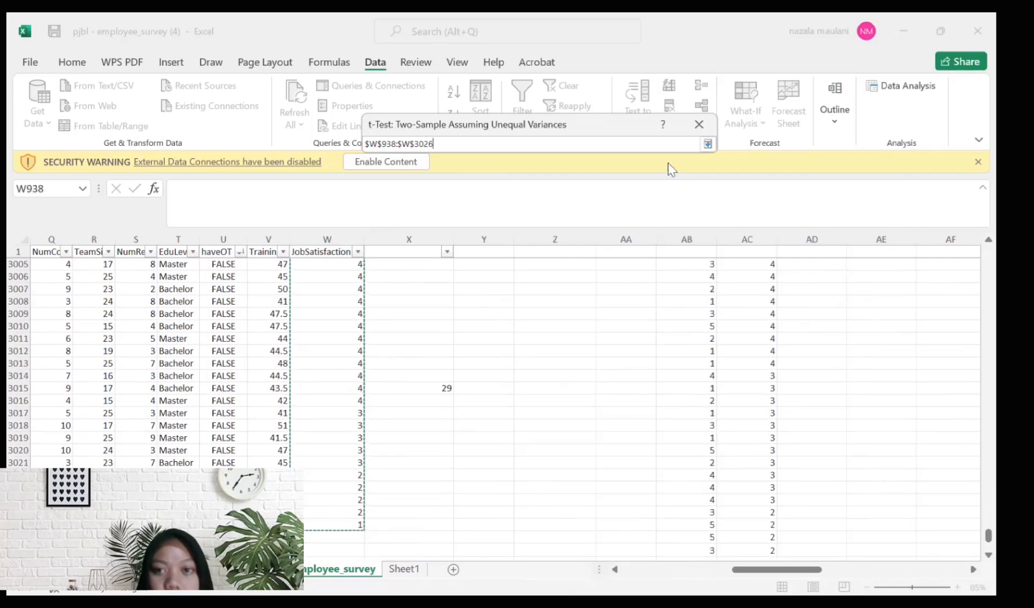
left_click(706, 144)
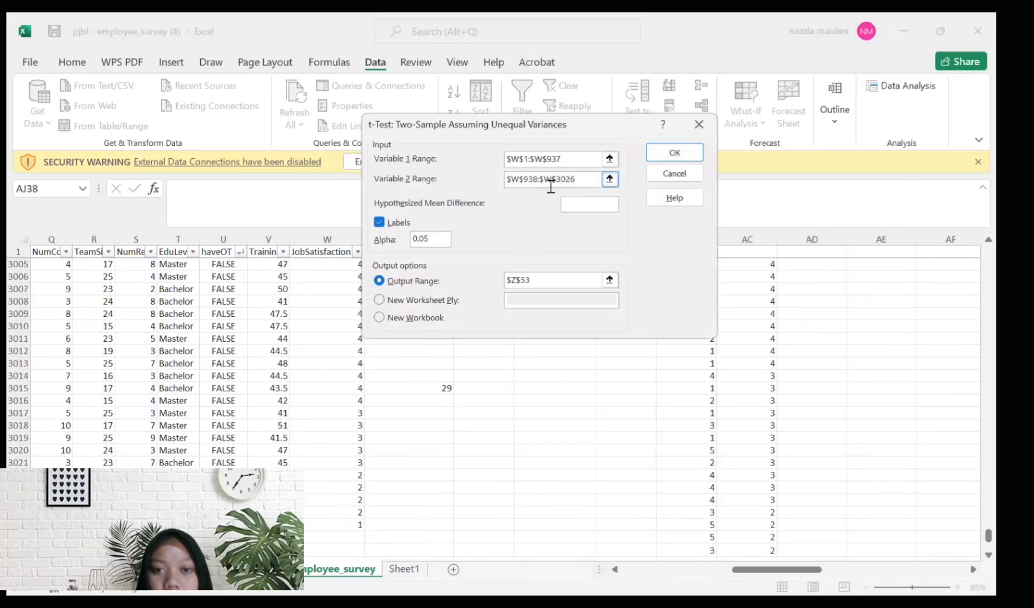
Step: Run the t-test with Labels enabled, alpha 0.05 and the output range at $Z$53
left_click(379, 222)
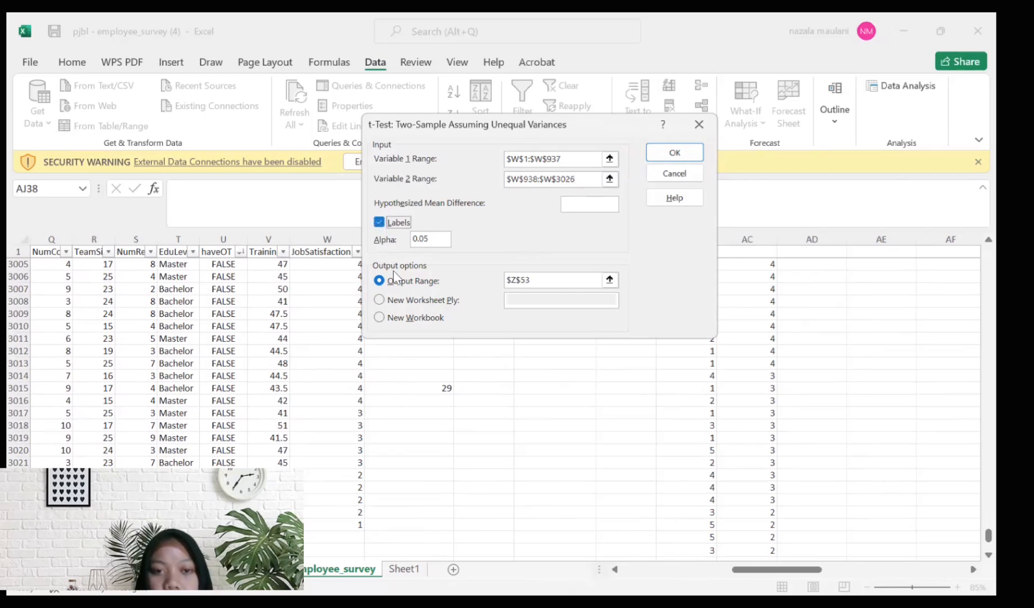
left_click(610, 279)
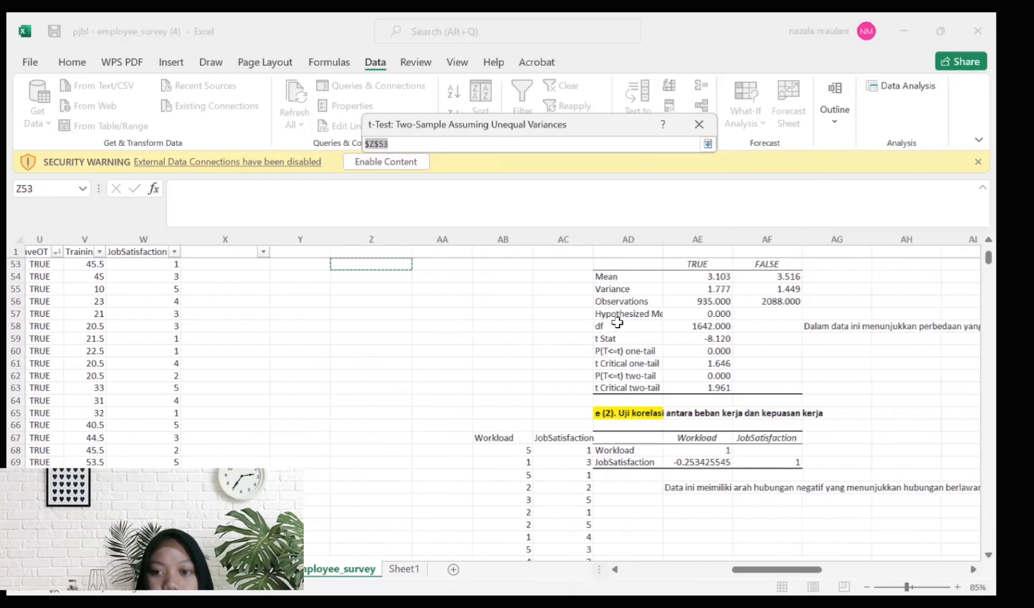
scroll(618, 322, "up", 3)
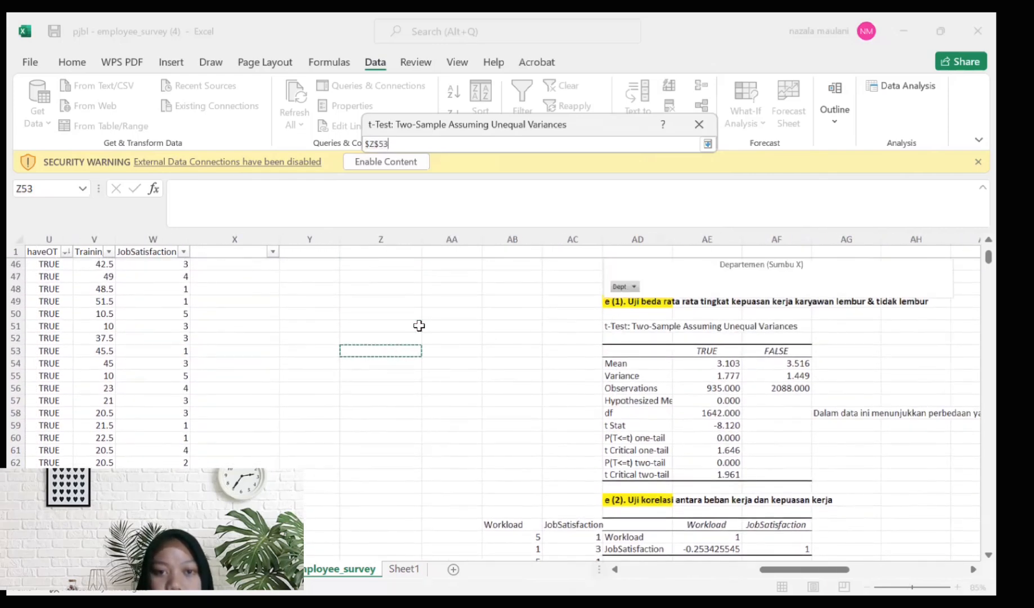
left_click(708, 144)
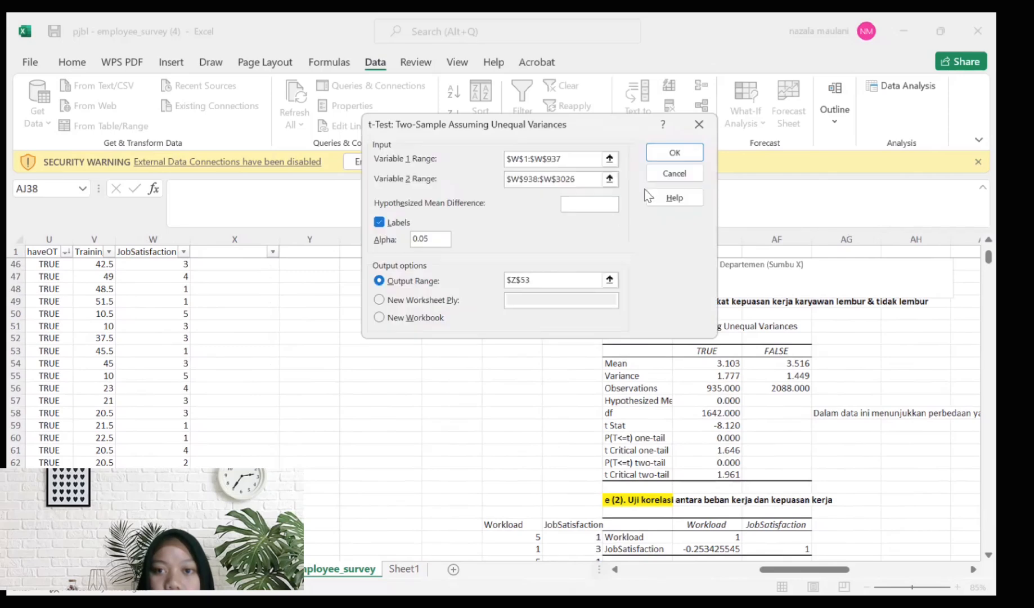
left_click(665, 160)
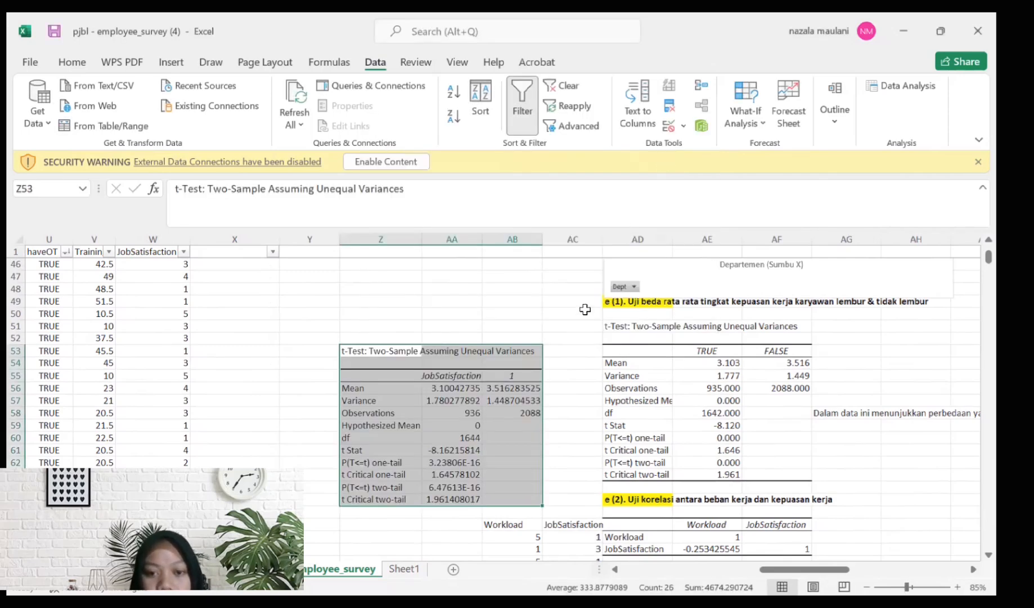
Step: Format the new t-test output as Number with 3 decimal places and deselect it
left_click(72, 61)
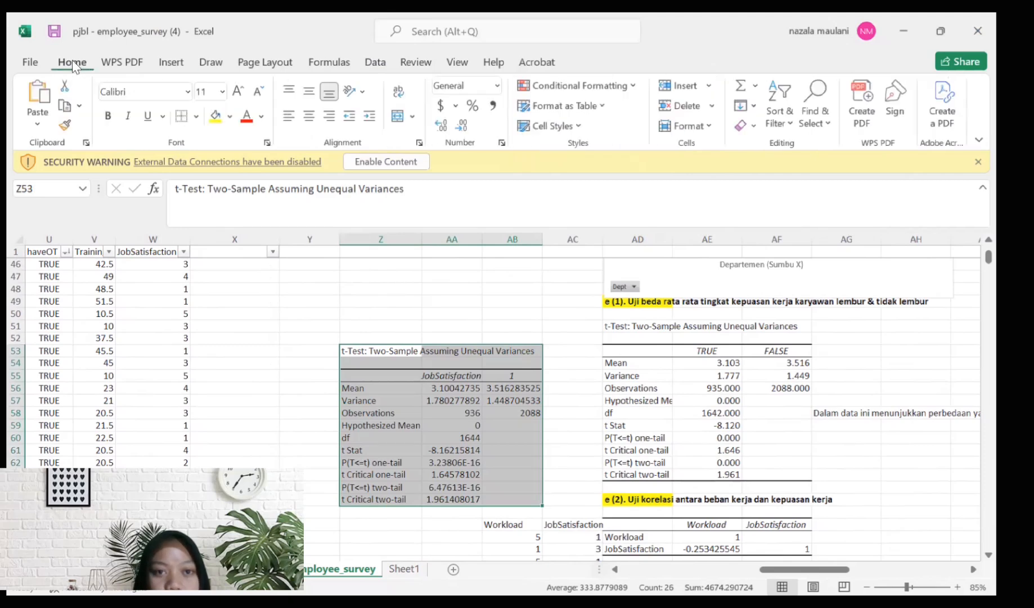
left_click(501, 139)
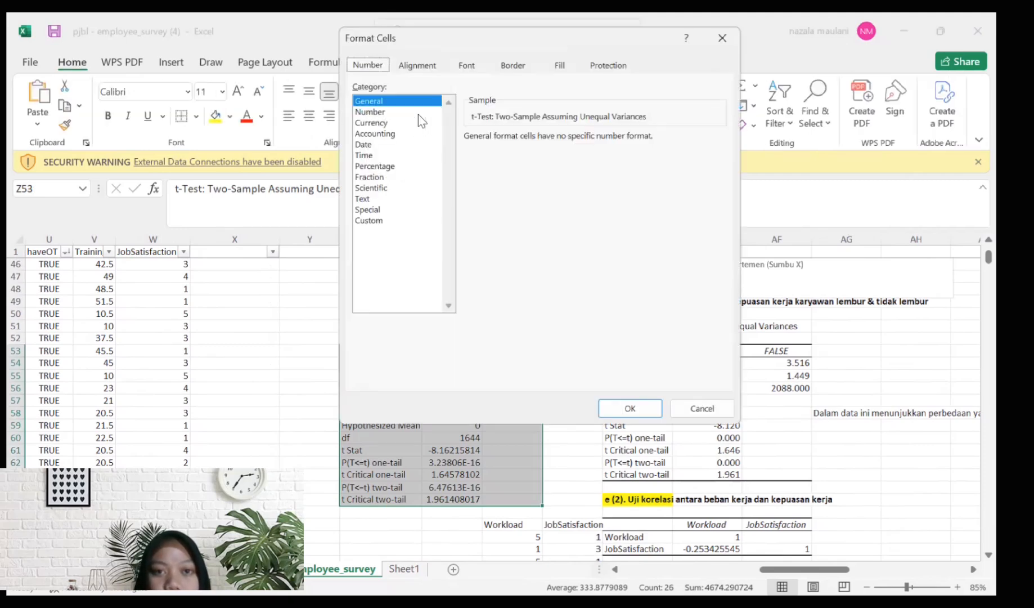
left_click(418, 112)
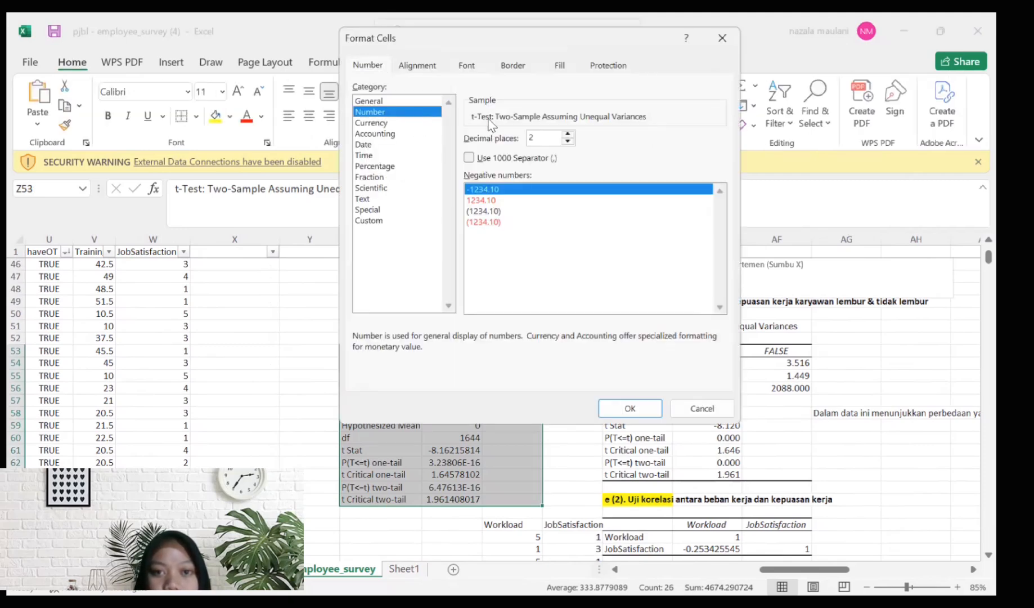
left_click(568, 135)
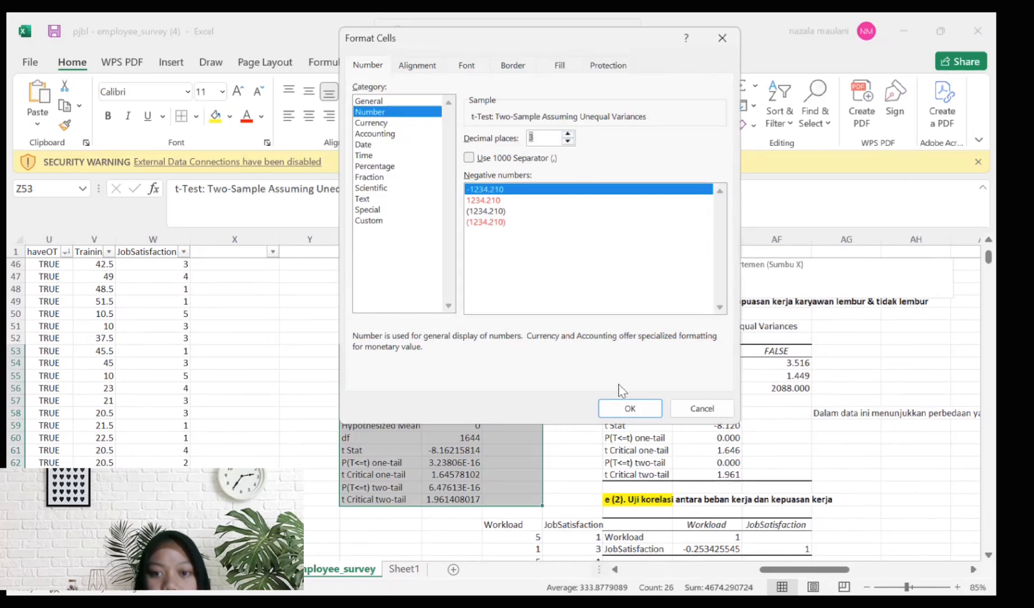
left_click(625, 410)
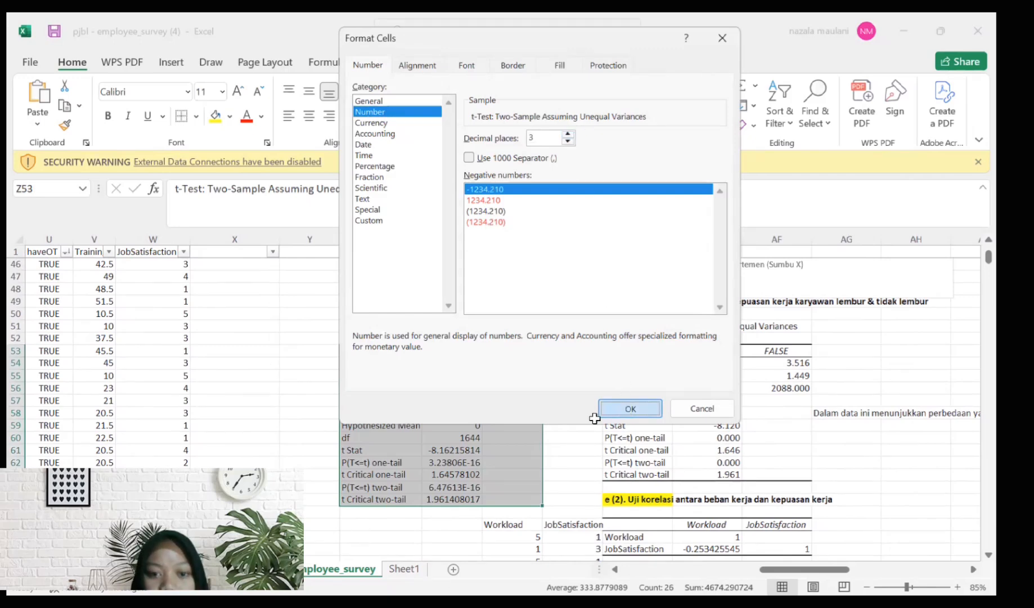
left_click(588, 448)
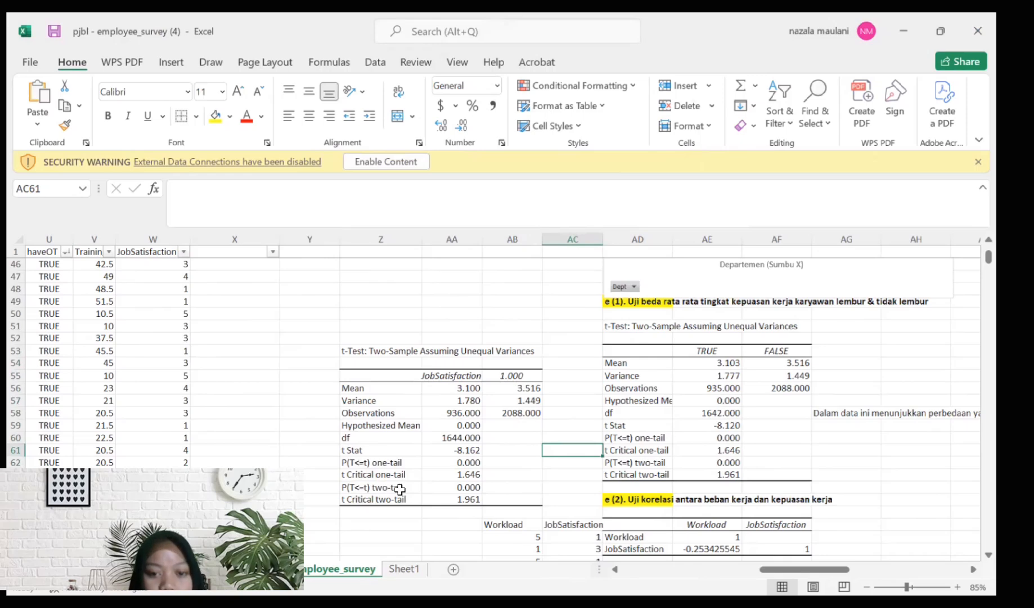
Step: Compare the new t-test output with the existing e (1) table and note, and view the correlation section under e (2)
scroll(399, 489, "right", 3)
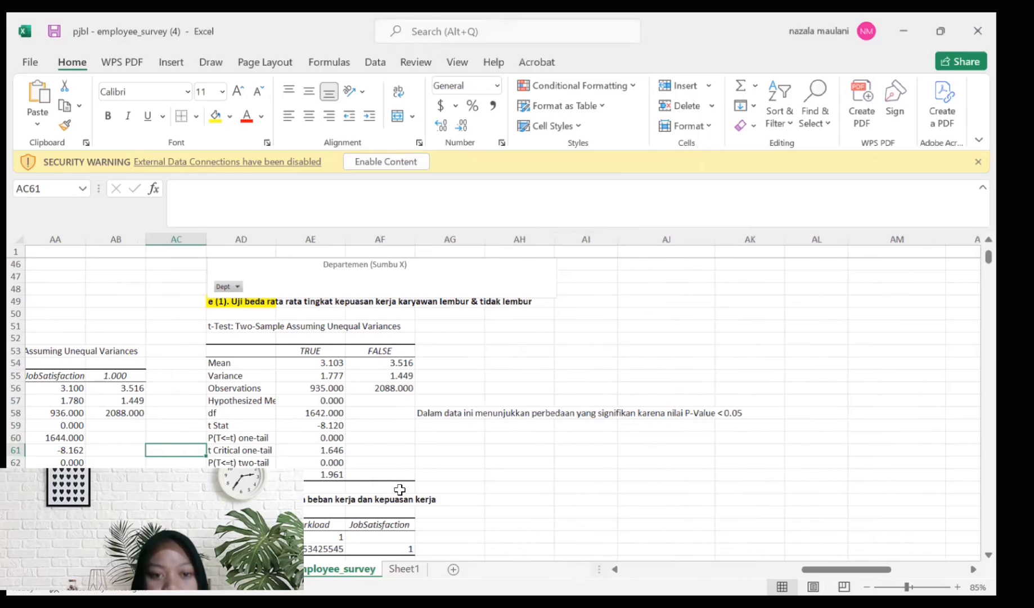
scroll(399, 488, "left", 3)
scroll(399, 489, "down", 4)
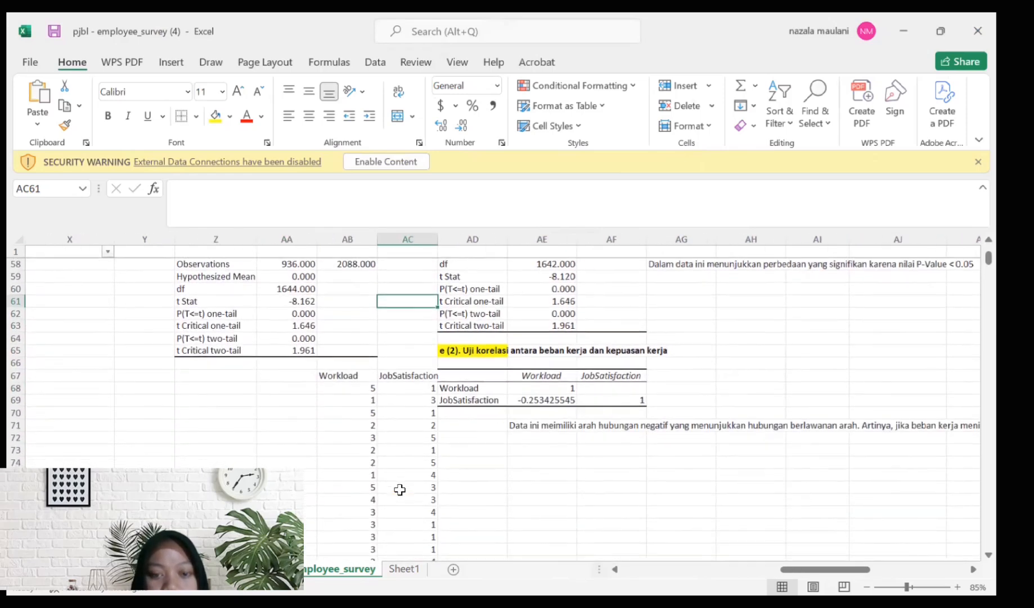
scroll(400, 488, "down", 1)
scroll(399, 489, "right", 1)
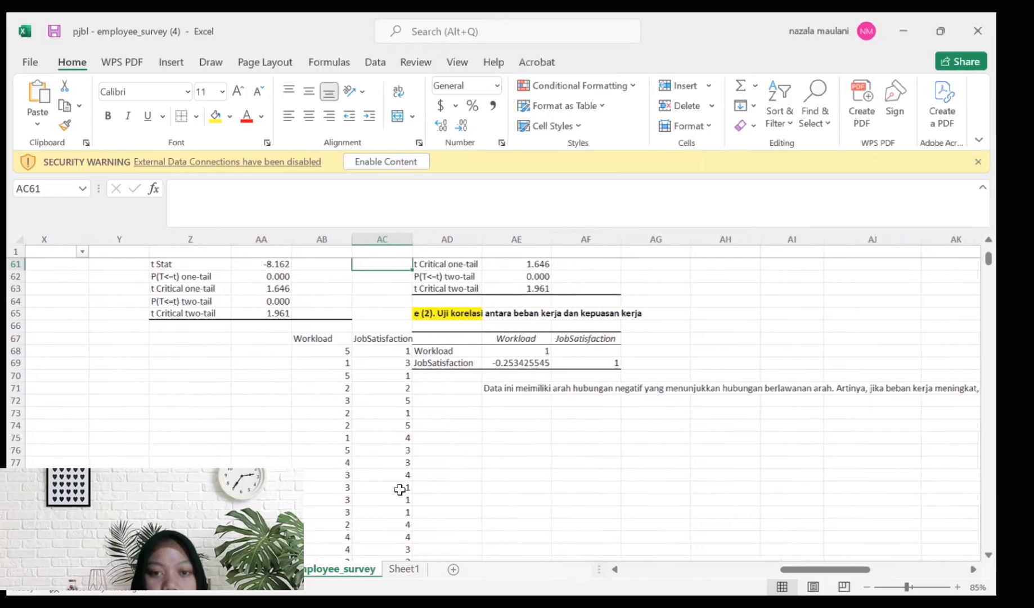
Step: Start a Correlation analysis from the data analysis tools for the Workload and JobSatisfaction columns
scroll(399, 489, "left", 1)
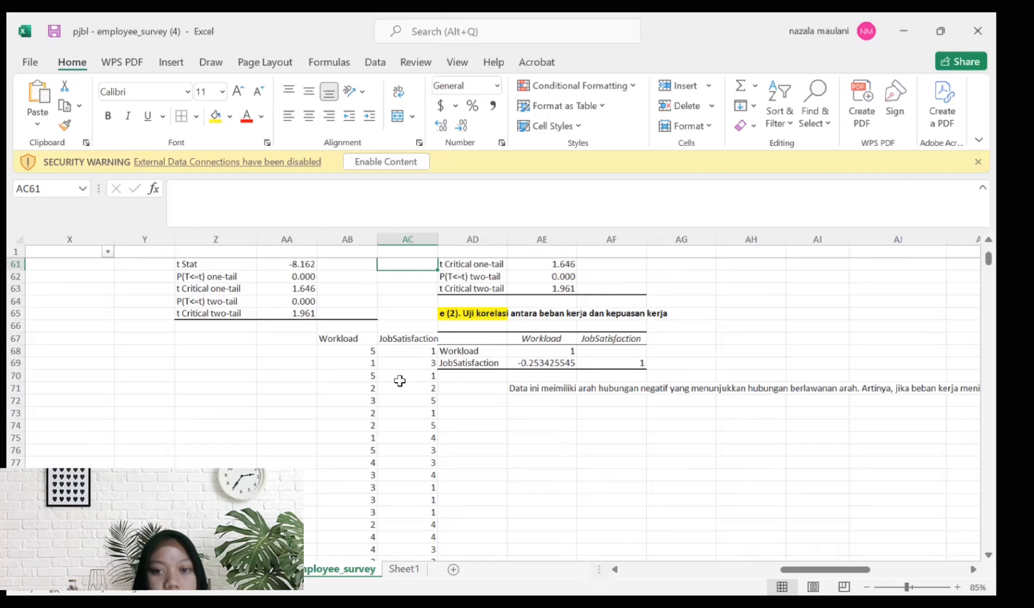
scroll(285, 388, "left", 10)
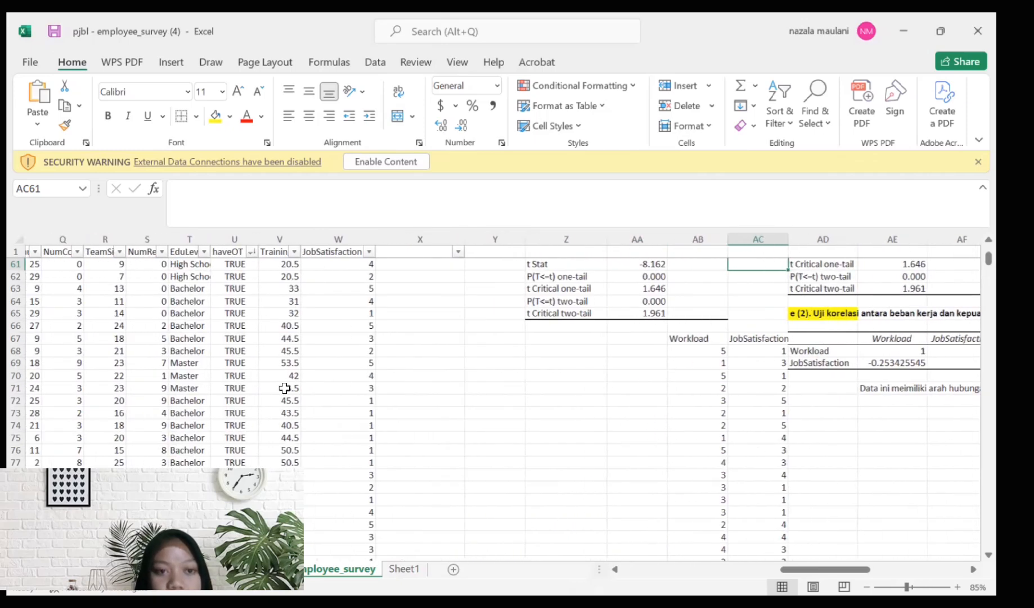
scroll(285, 388, "right", 5)
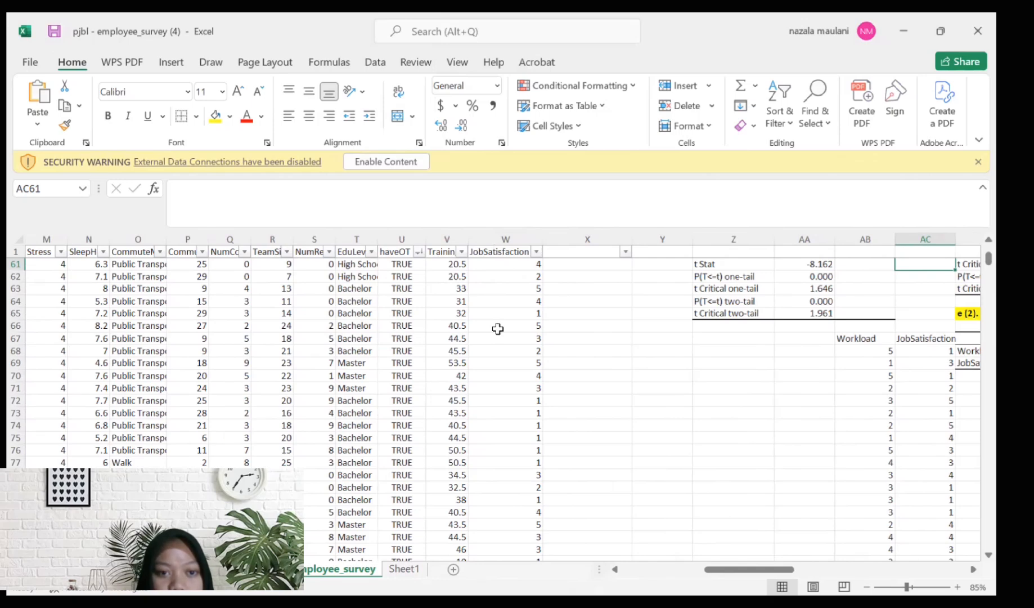
scroll(266, 330, "left", 2)
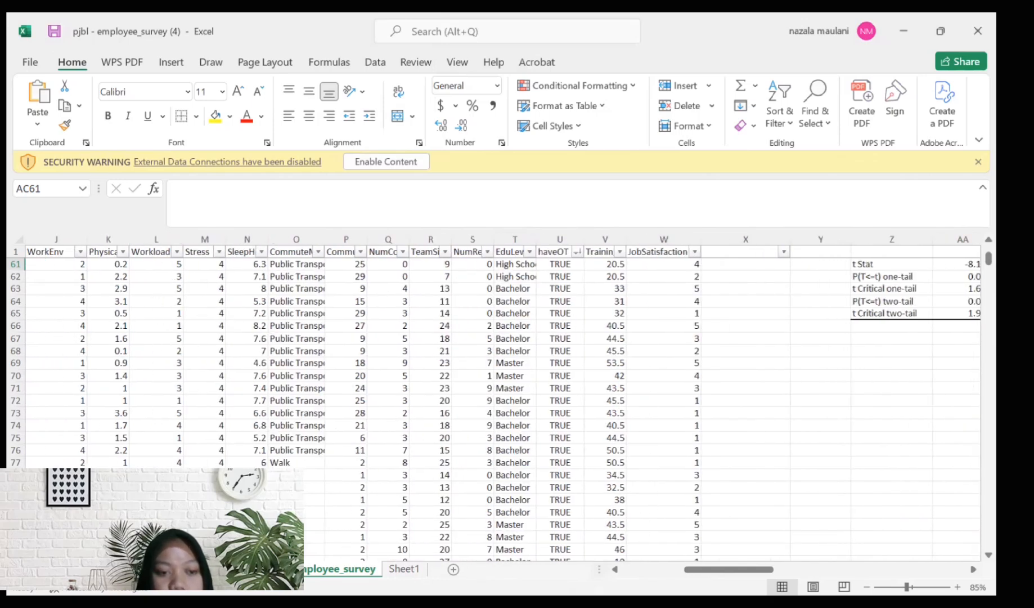
scroll(496, 394, "right", 6)
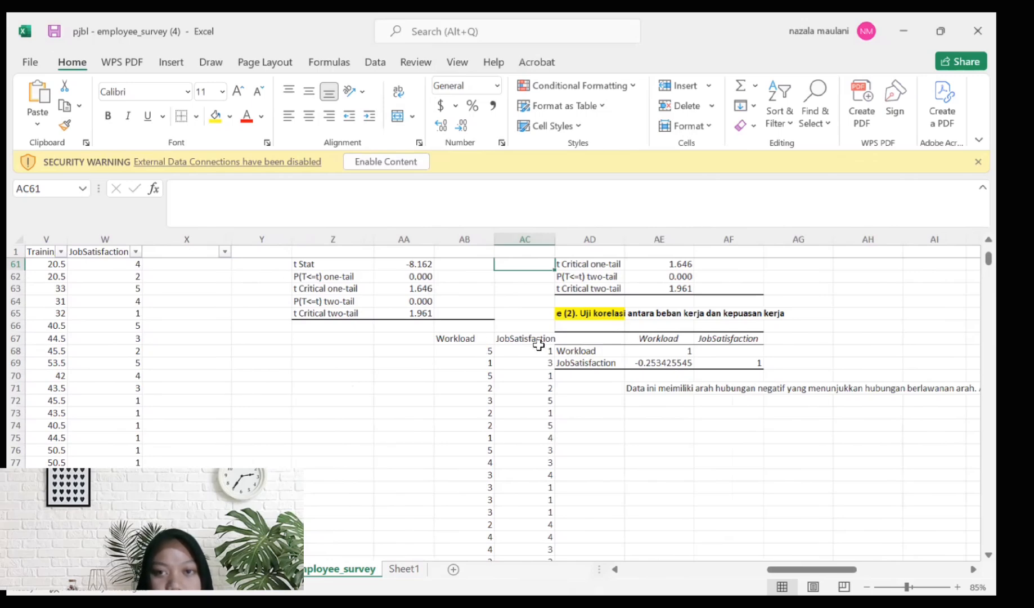
left_click(374, 62)
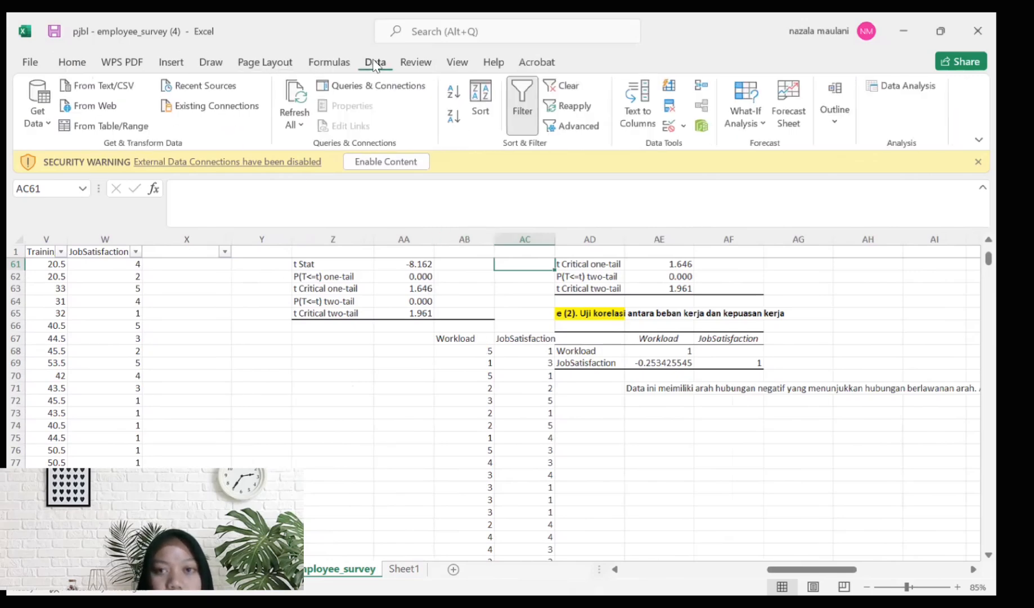
left_click(878, 85)
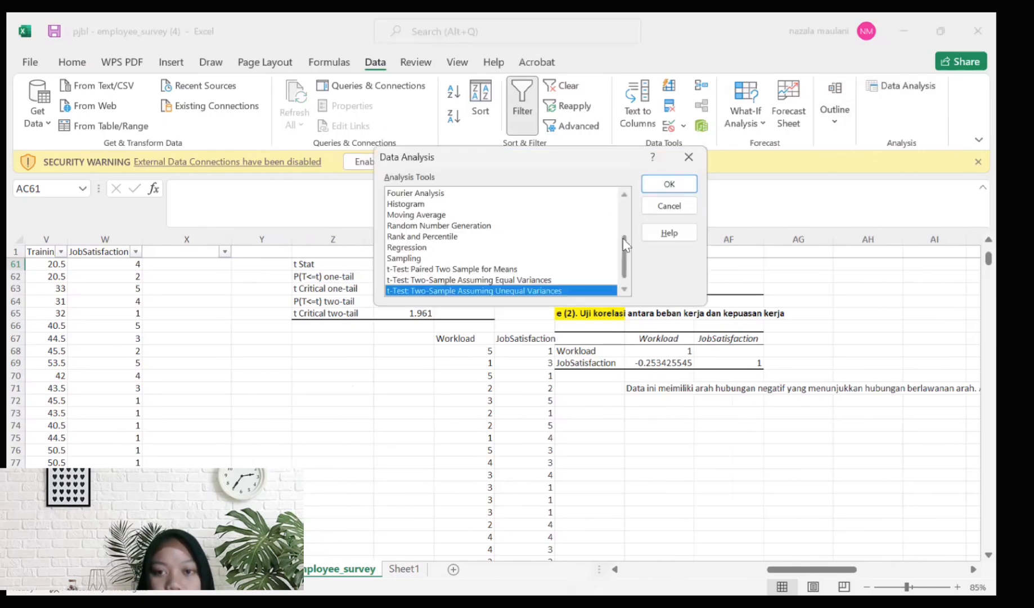
scroll(628, 213, "up", 2)
scroll(626, 195, "up", 1)
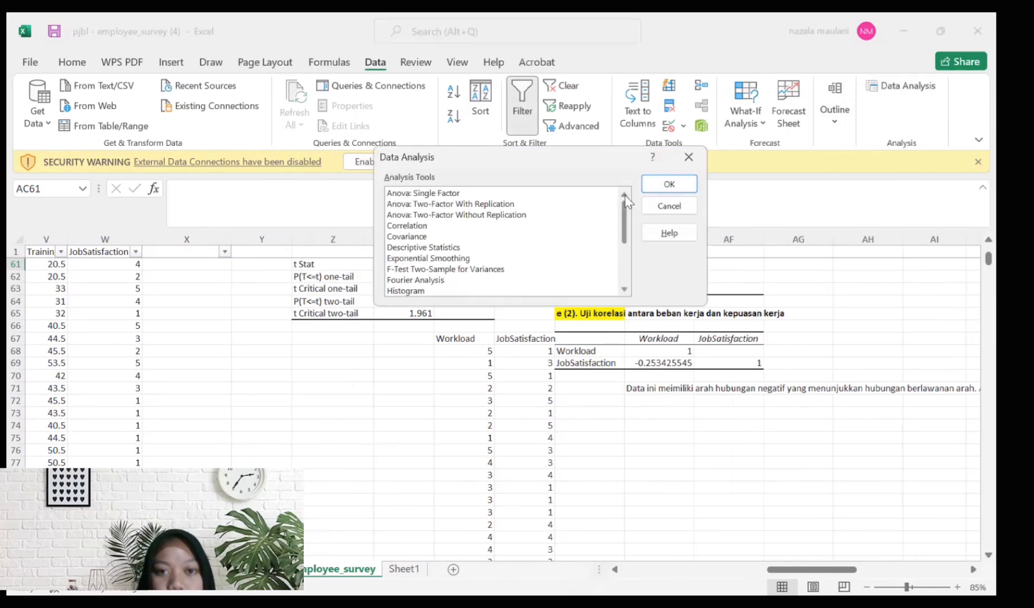
left_click(413, 225)
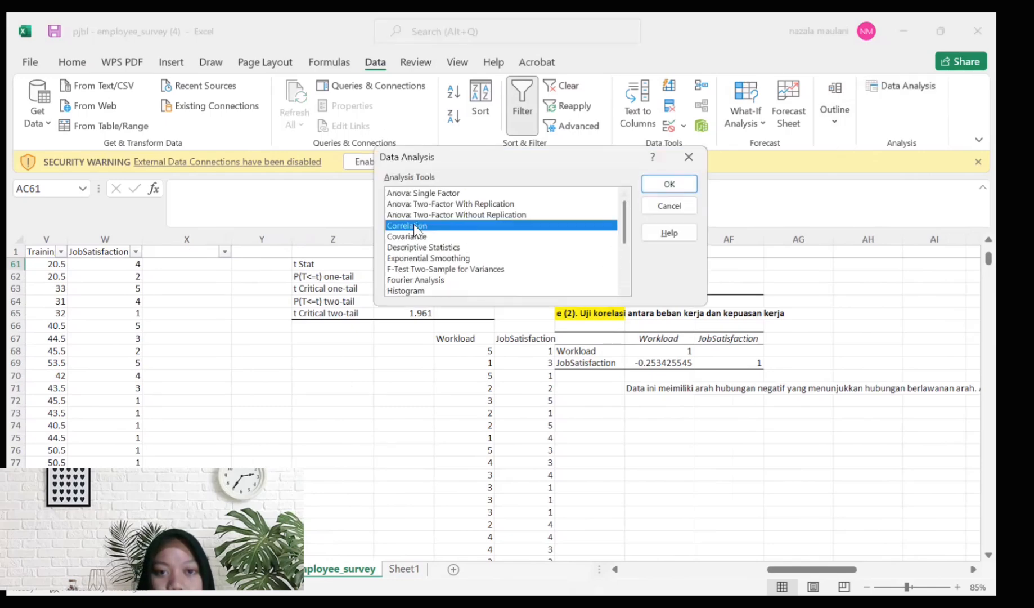
left_click(666, 183)
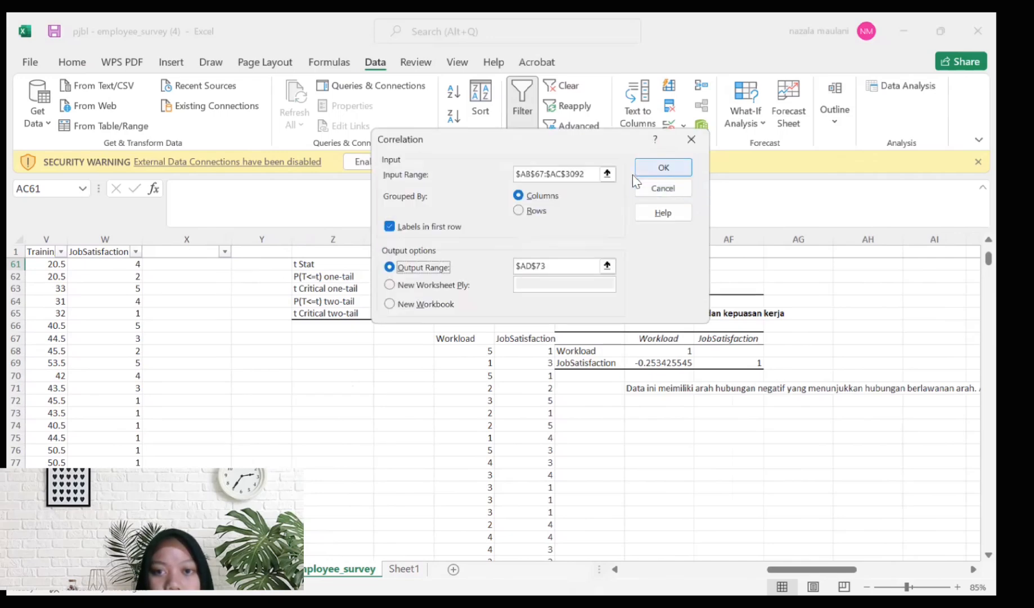
Step: Set the correlation's input range to the copied Workload and JobSatisfaction columns with headers, $AB$67:$AC$3092
left_click(607, 172)
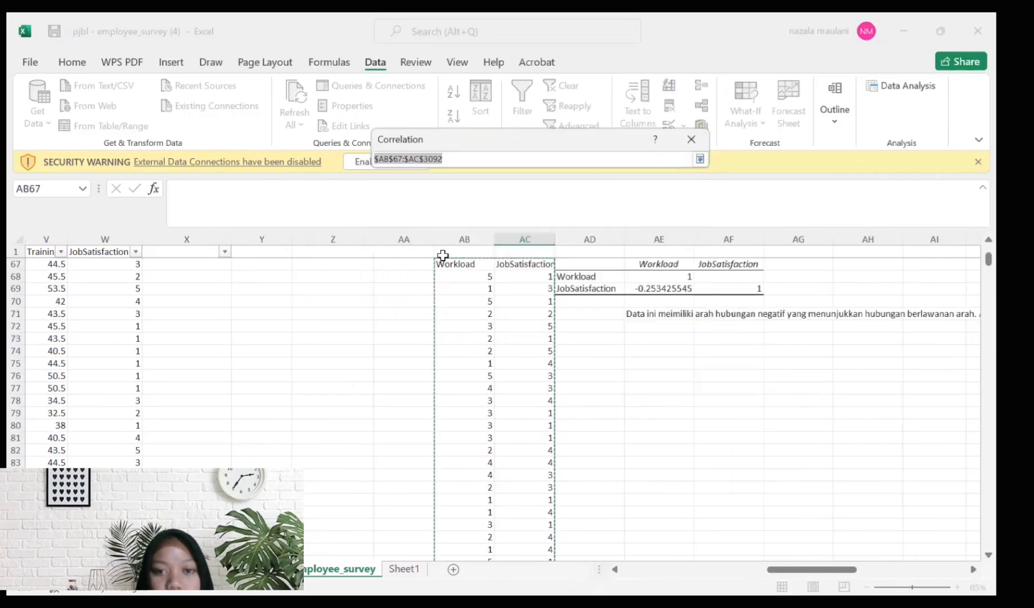
left_click_drag(445, 265, 518, 562)
scroll(510, 412, "up", 4)
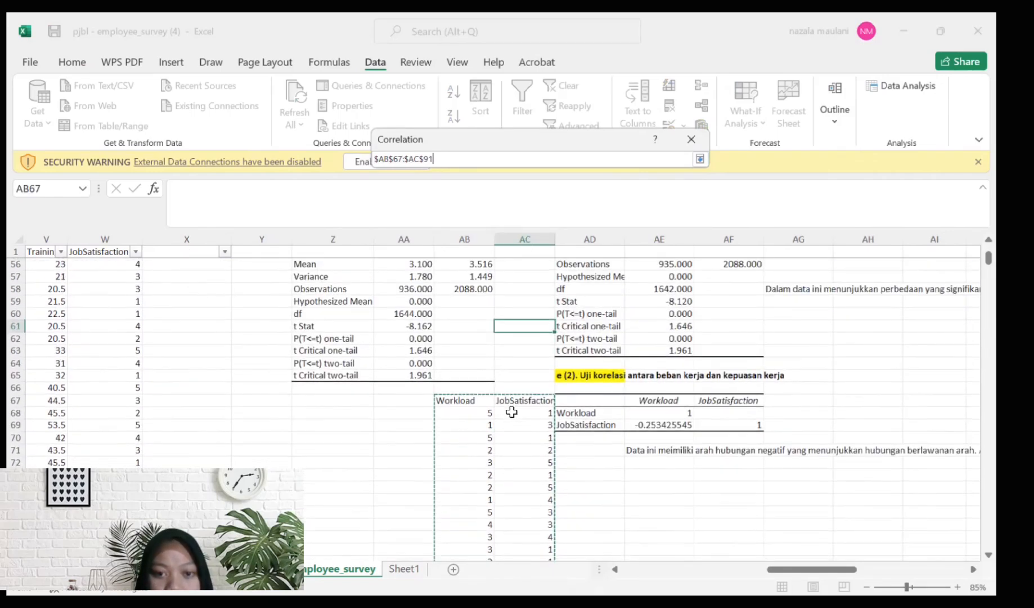
left_click_drag(467, 401, 540, 520)
left_click(700, 159)
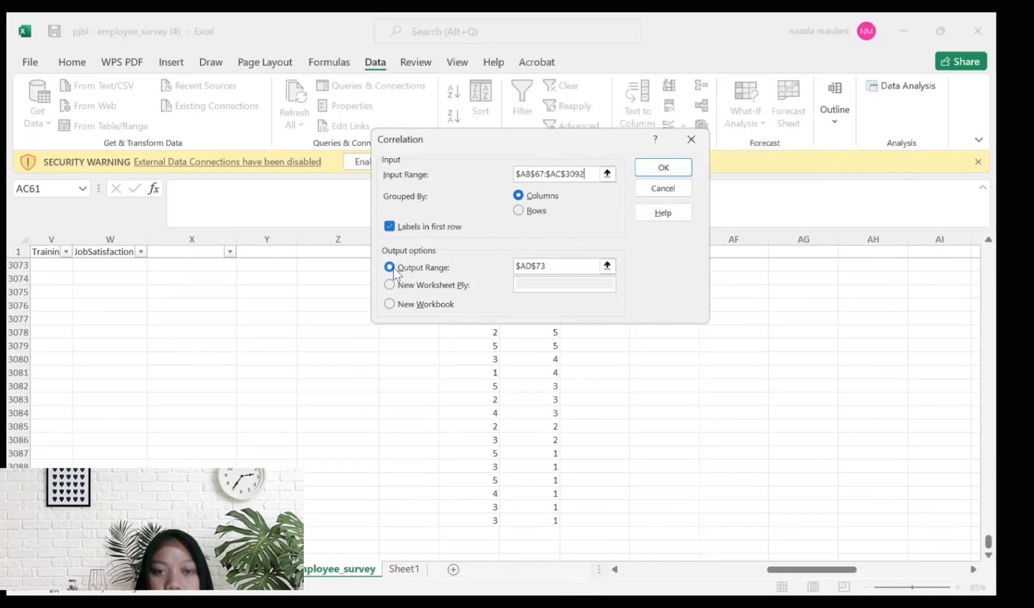
Step: Run the correlation grouped by columns with labels in the first row and the output range at $AD$73, and deselect the output
left_click(607, 265)
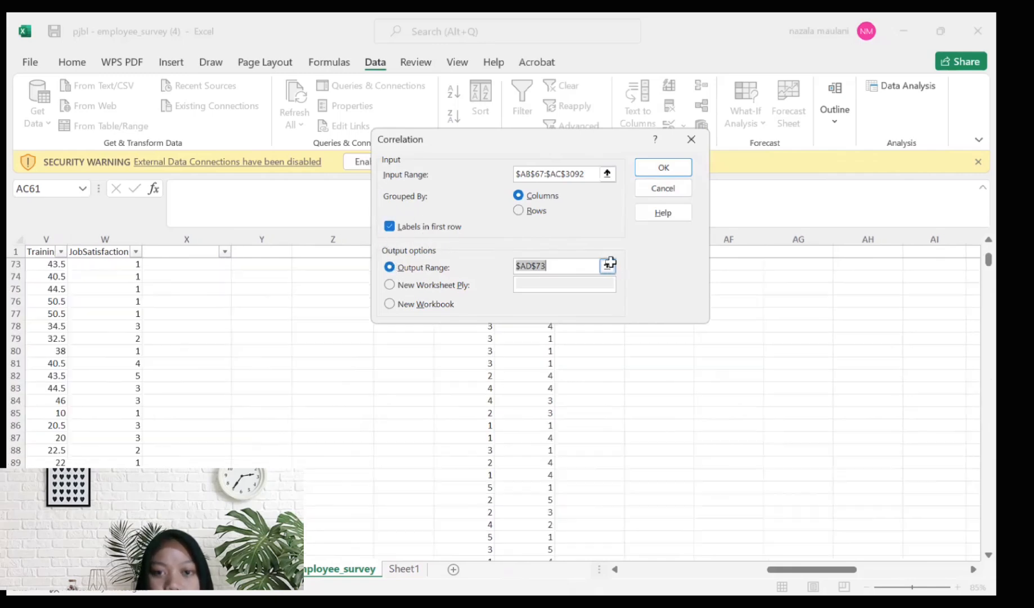
scroll(611, 261, "down", 19)
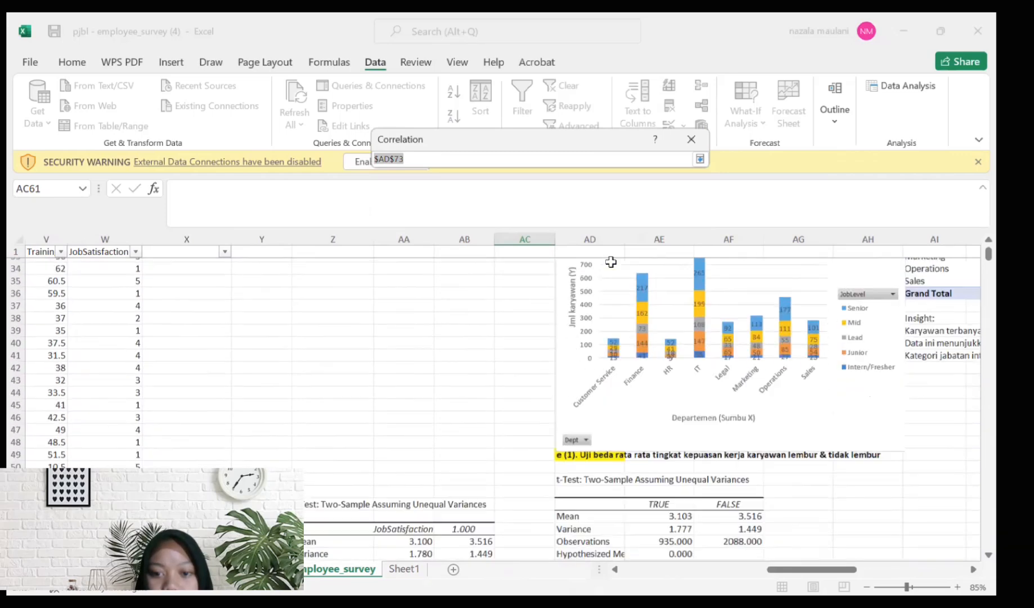
scroll(611, 262, "down", 1)
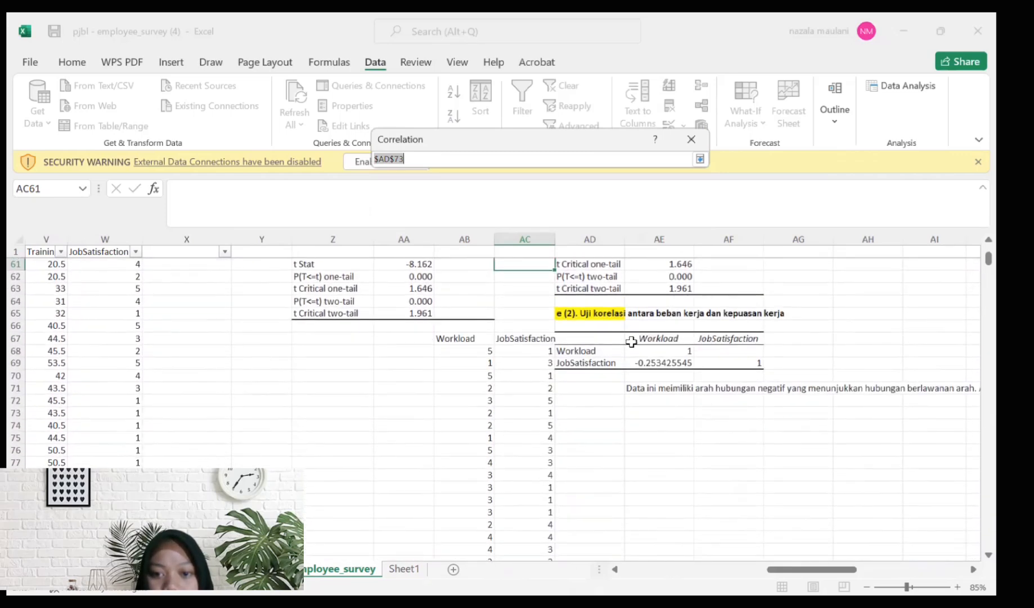
left_click(608, 408)
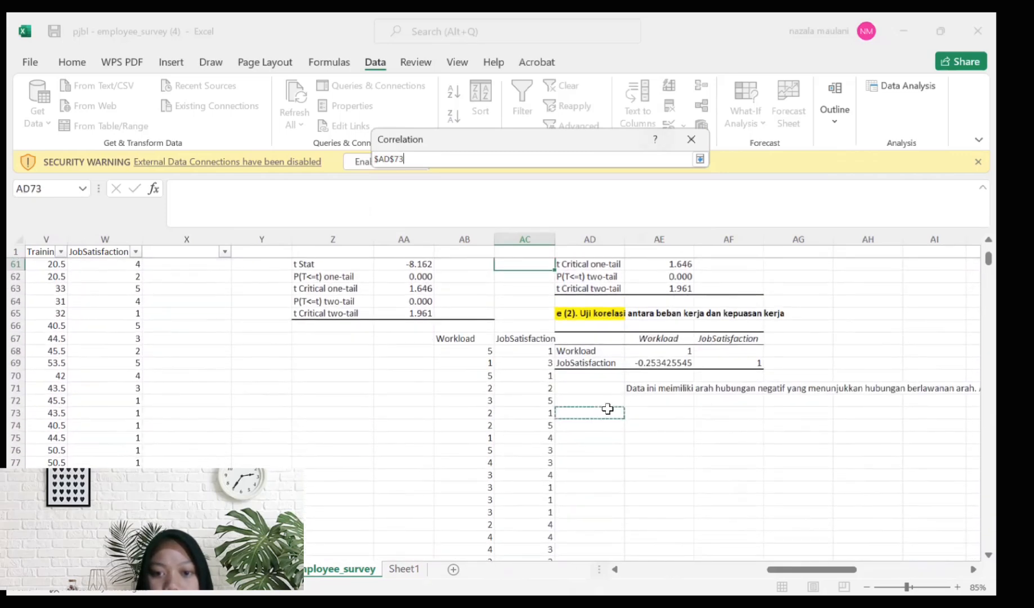
left_click(700, 159)
left_click(700, 159)
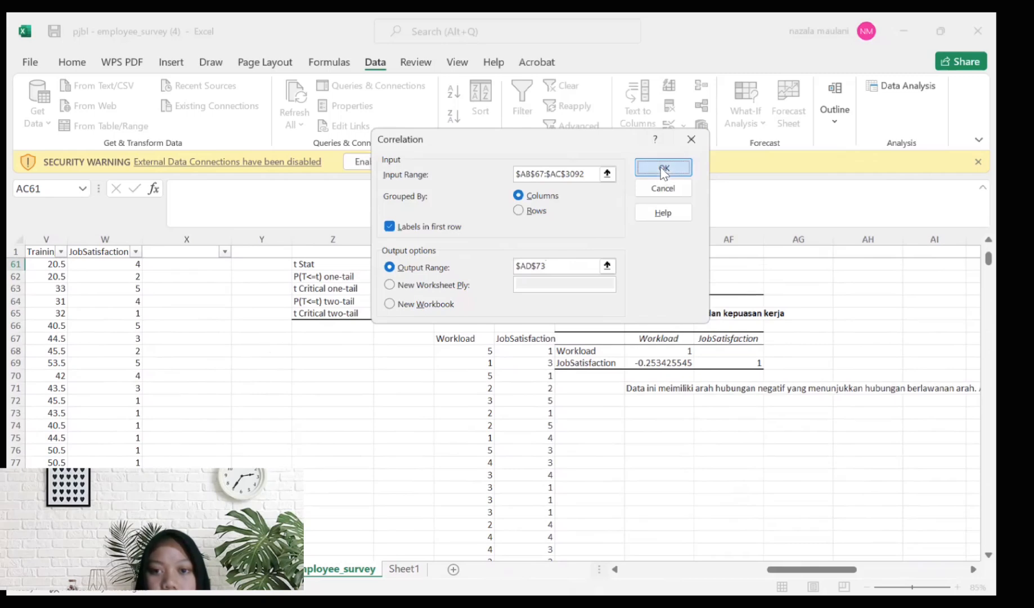
left_click(664, 171)
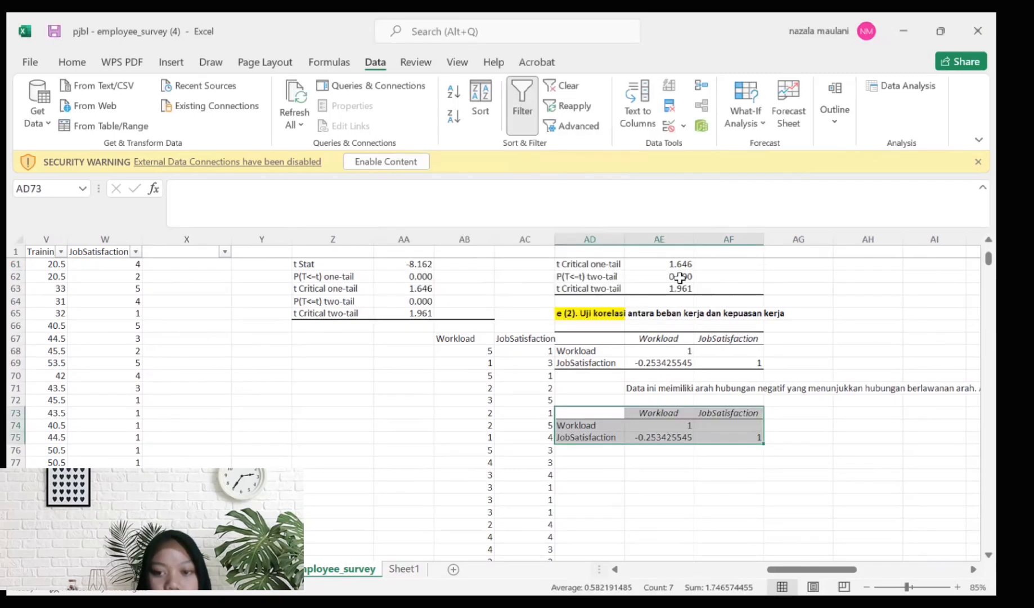
left_click(679, 483)
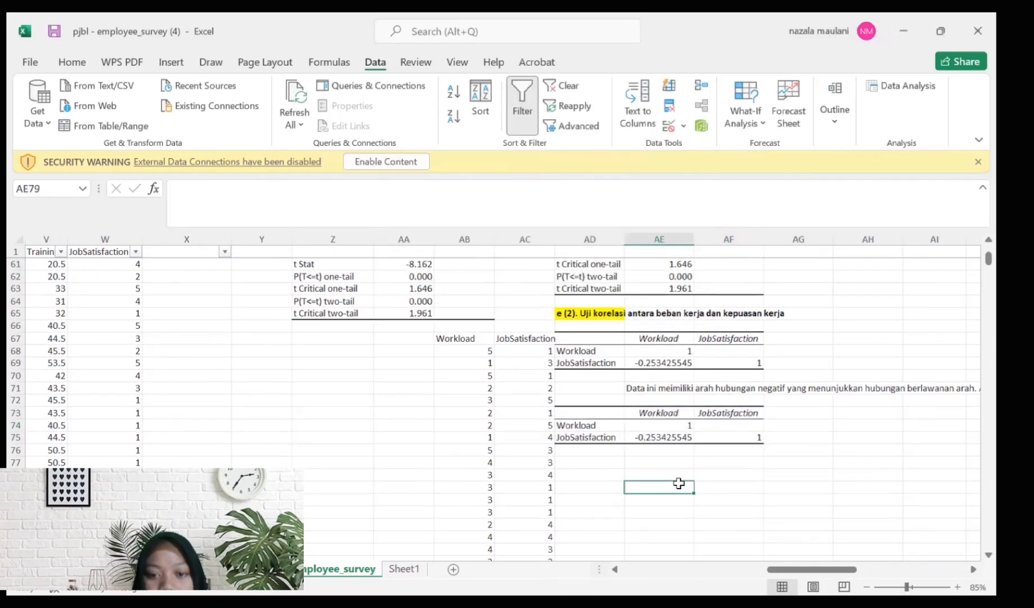
Step: Read the full interpretation note in row 71 and examine the Workload–JobSatisfaction coefficient in the new correlation table
scroll(679, 483, "right", 3)
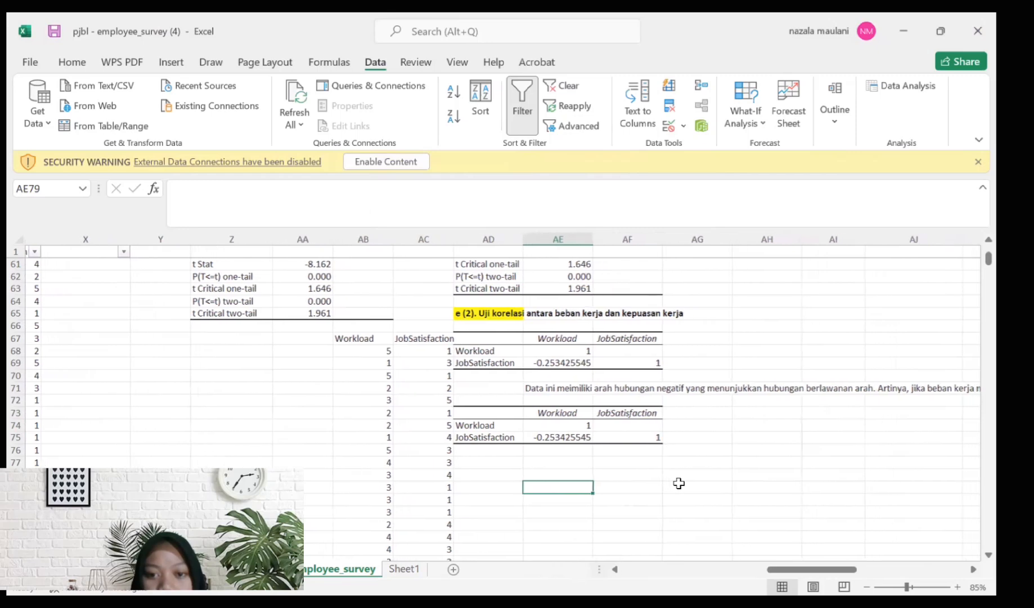
scroll(679, 483, "right", 3)
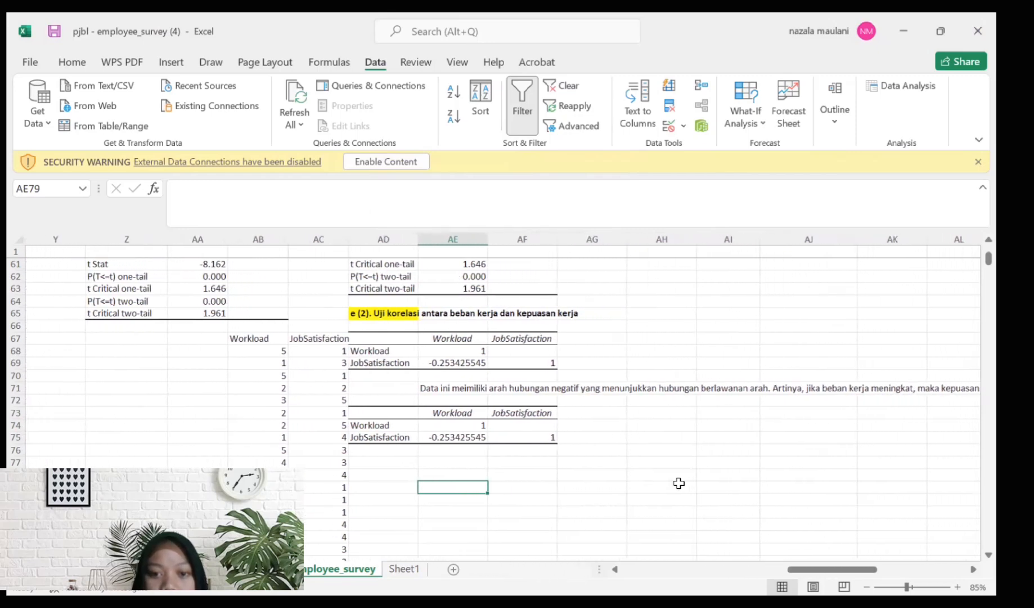
scroll(679, 482, "right", 3)
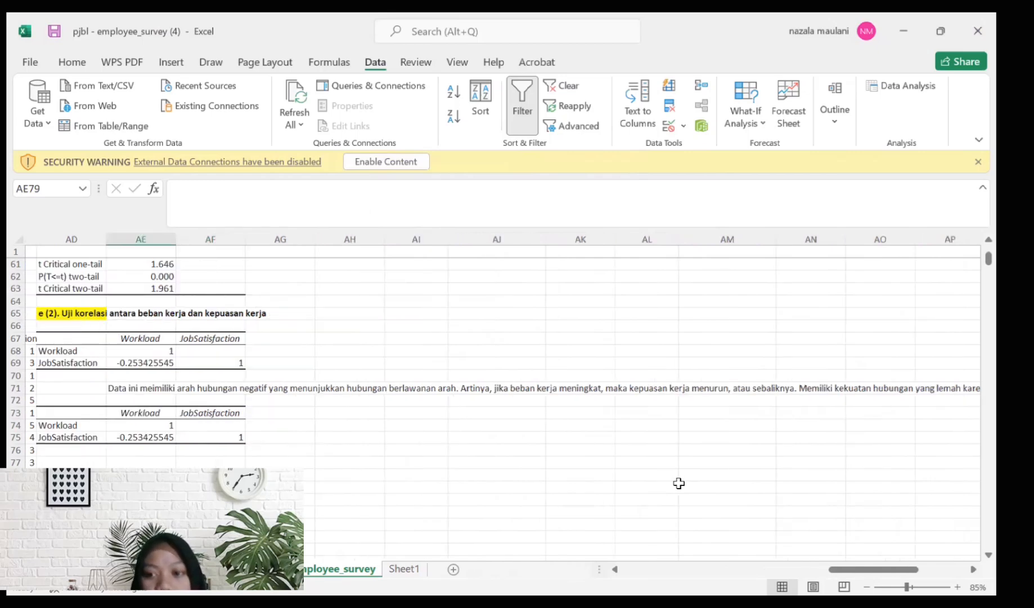
scroll(679, 482, "right", 3)
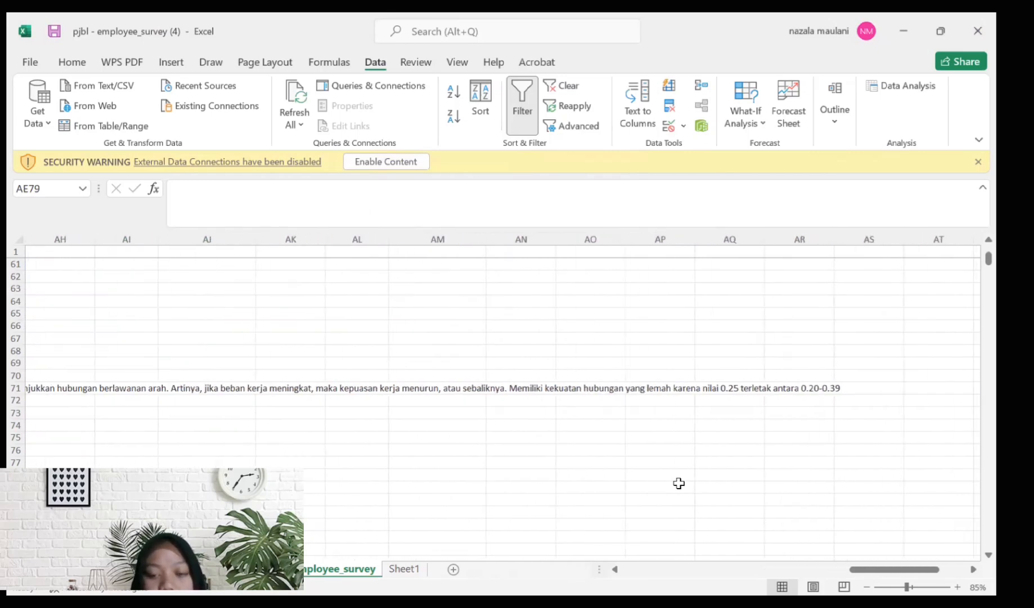
scroll(678, 483, "left", 5)
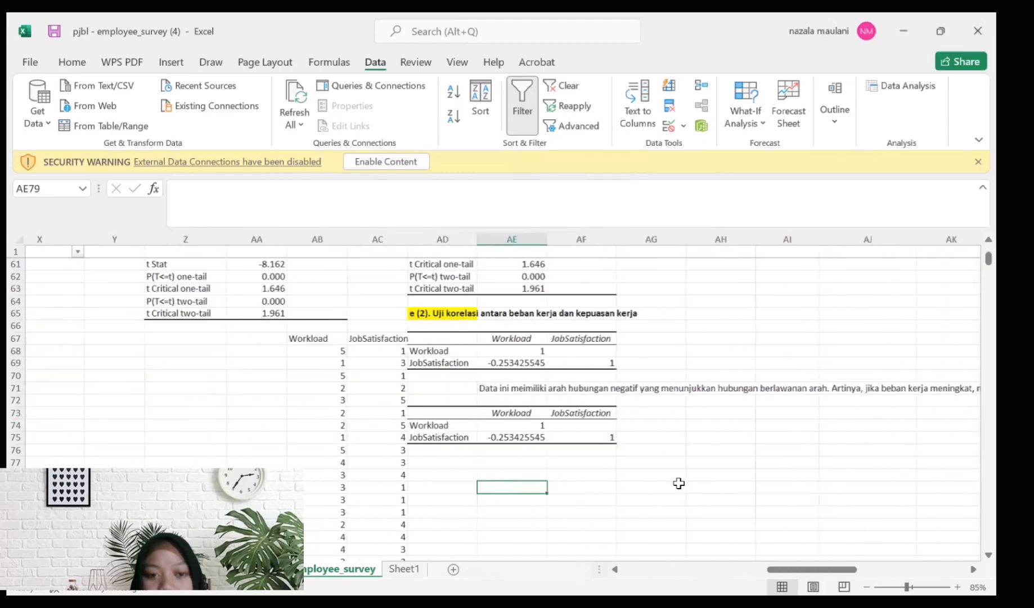
scroll(678, 482, "right", 2)
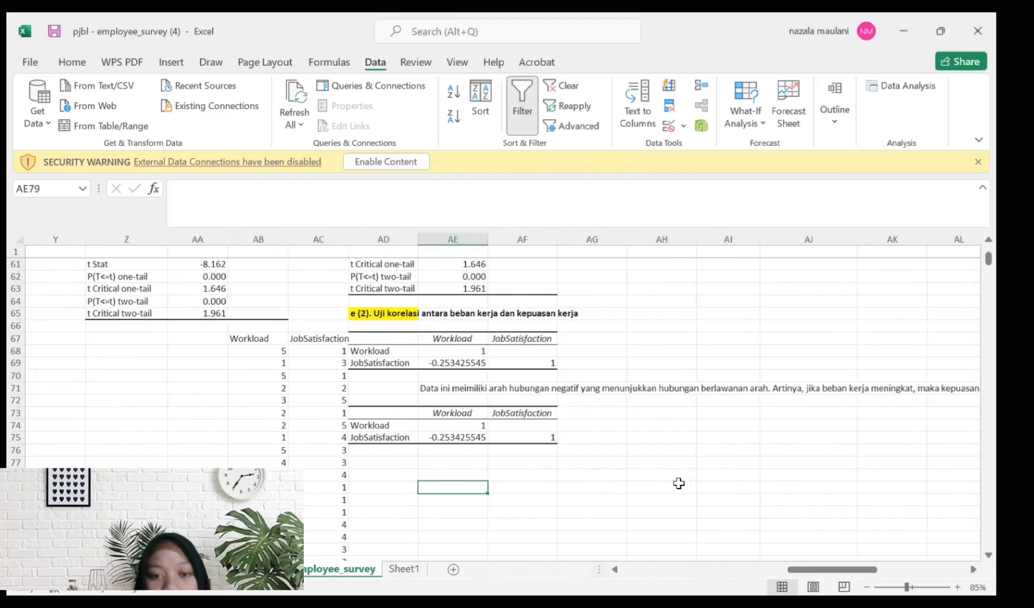
scroll(679, 483, "right", 5)
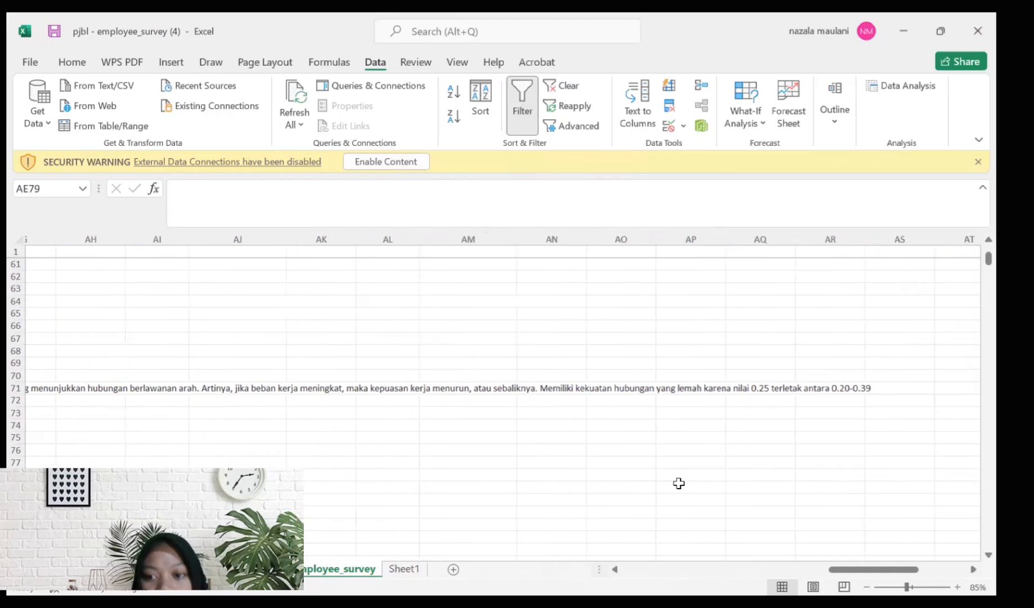
scroll(679, 483, "left", 5)
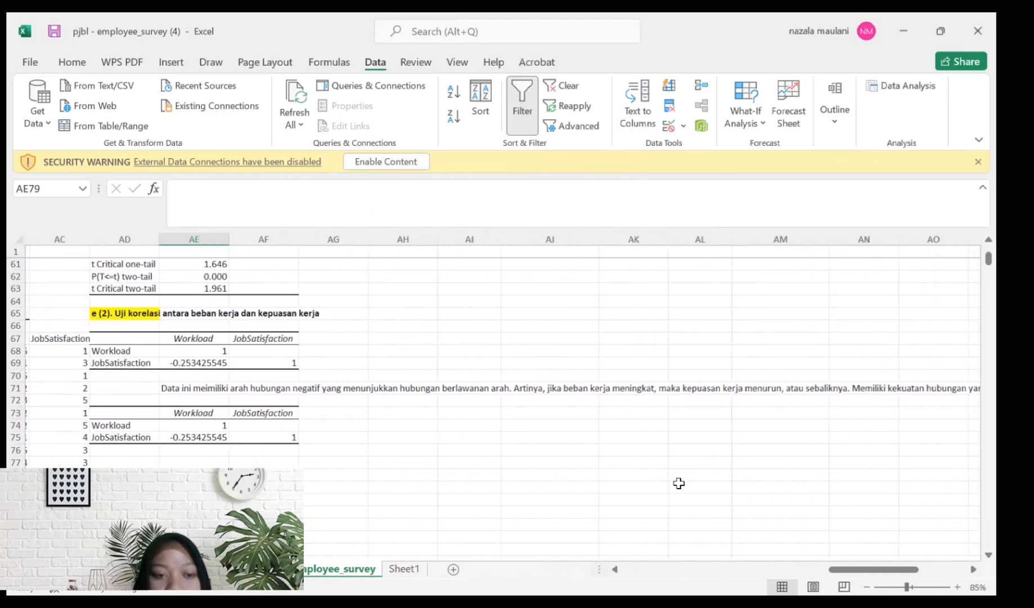
scroll(678, 483, "right", 1)
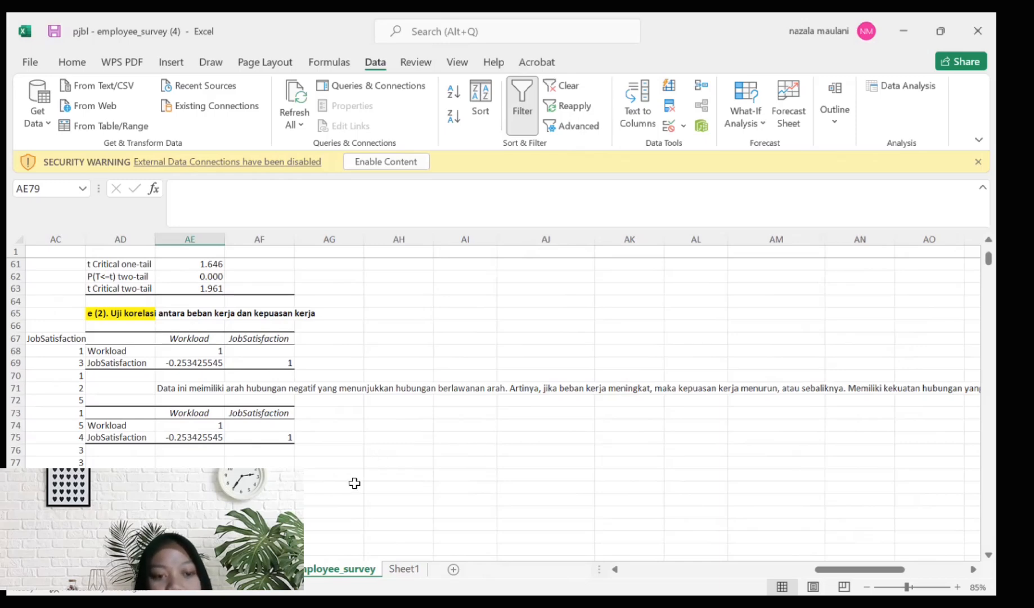
left_click(194, 437)
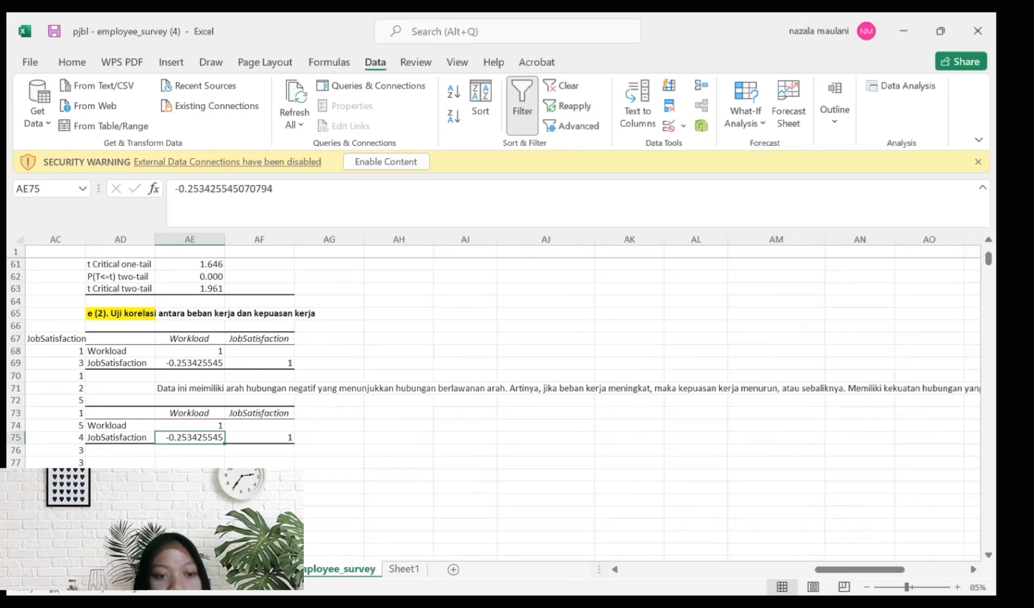
left_click(200, 459)
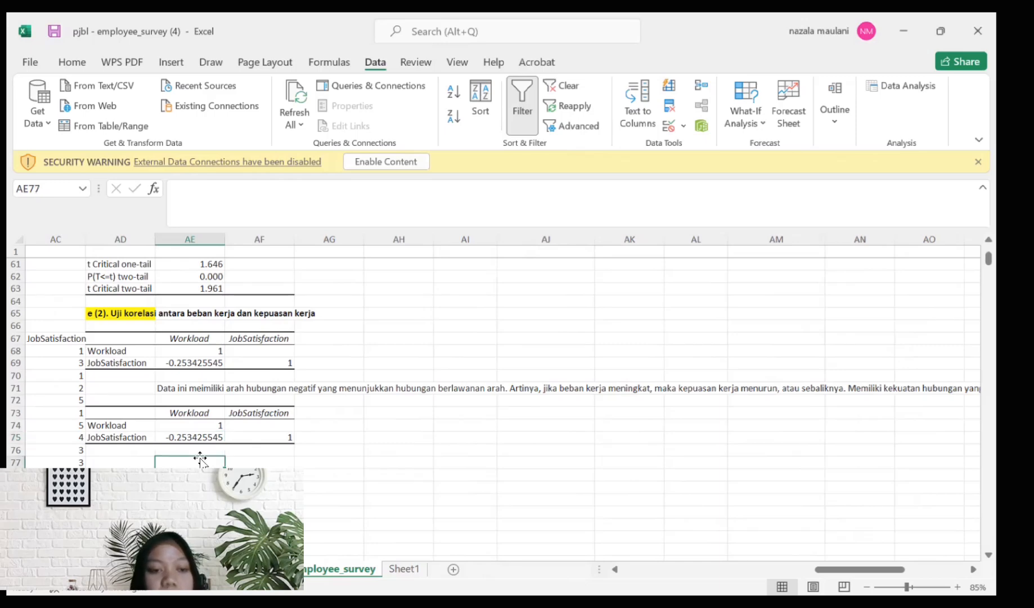